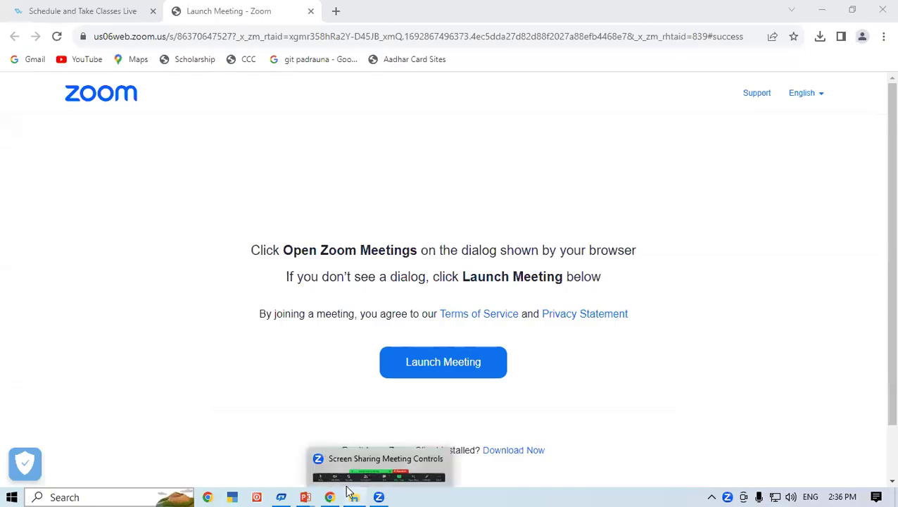
# - Bring the Presentation1 PowerPoint window forward from its taskbar preview
pyautogui.moveTo(307, 492)
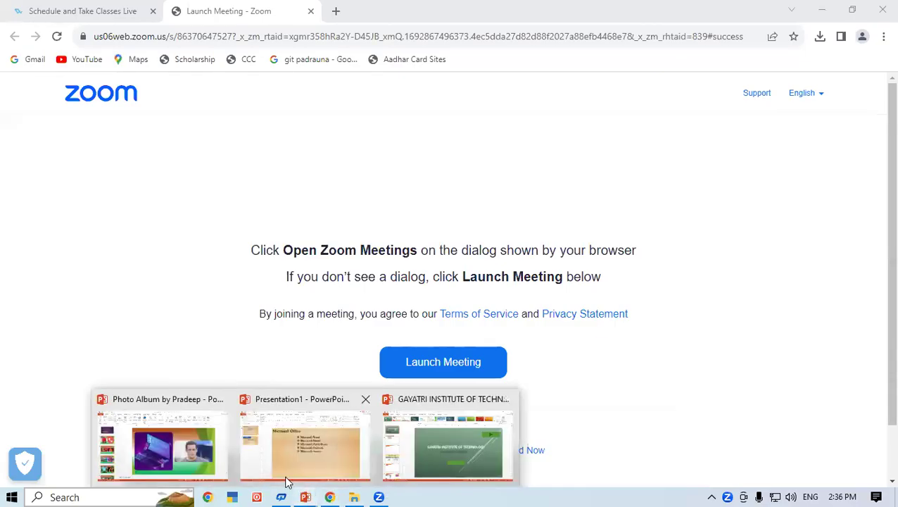
pyautogui.click(343, 410)
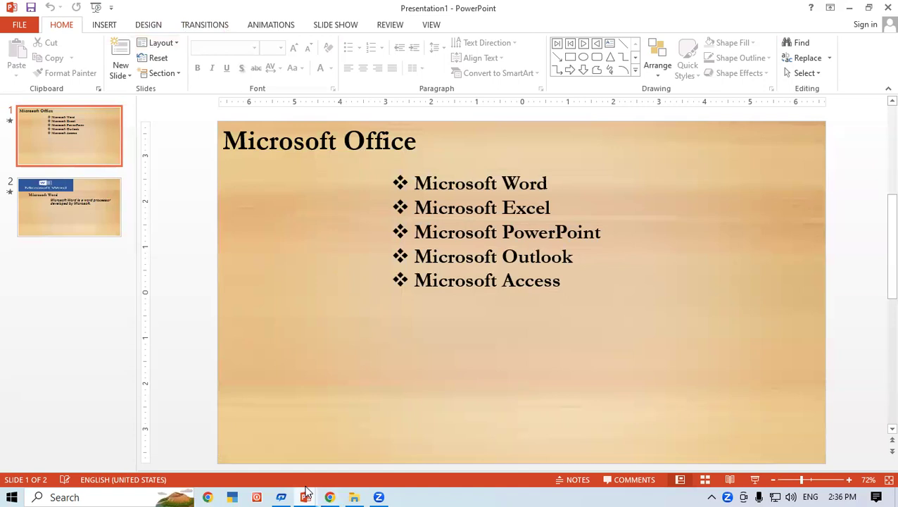
# - Look through the GAYATRI INSTITUTE OF TECHNOLOGY deck's slides, then switch to the Photo Album window
pyautogui.moveTo(307, 491)
pyautogui.click(446, 440)
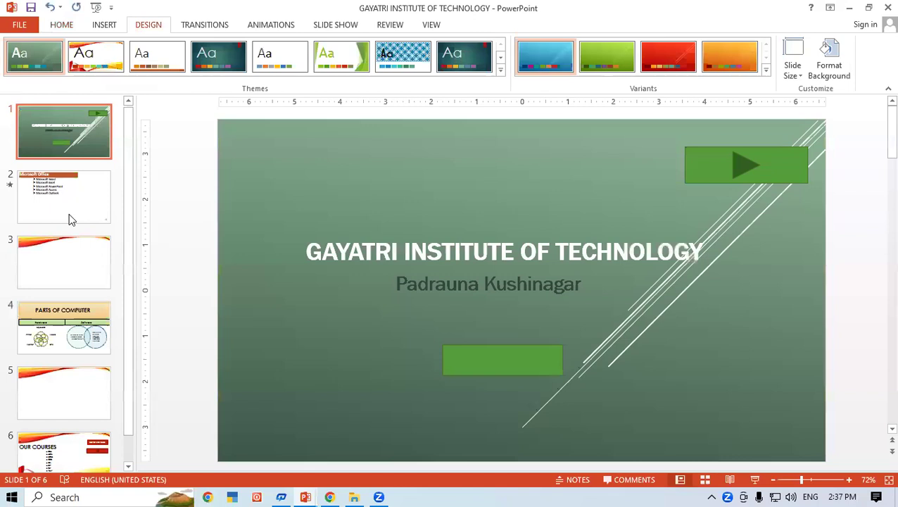
pyautogui.scroll(-2, 65, 247)
pyautogui.scroll(1, 98, 317)
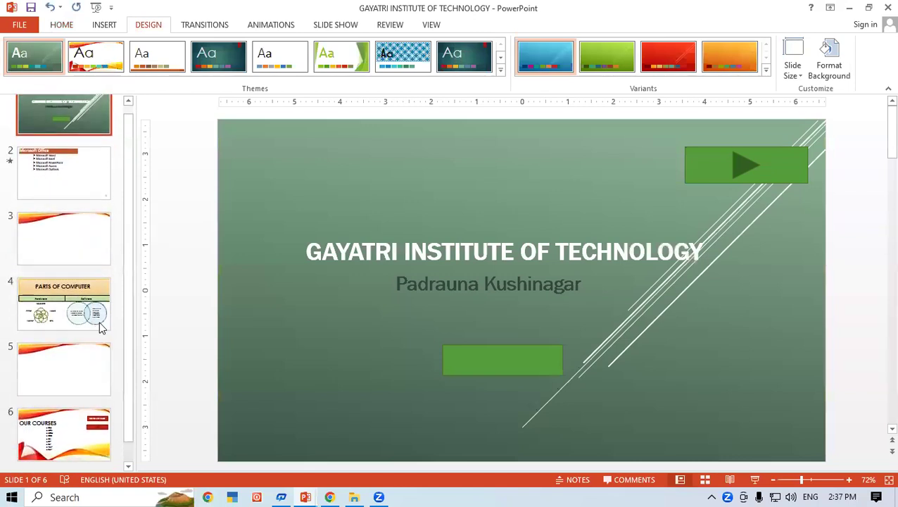
pyautogui.scroll(2, 124, 312)
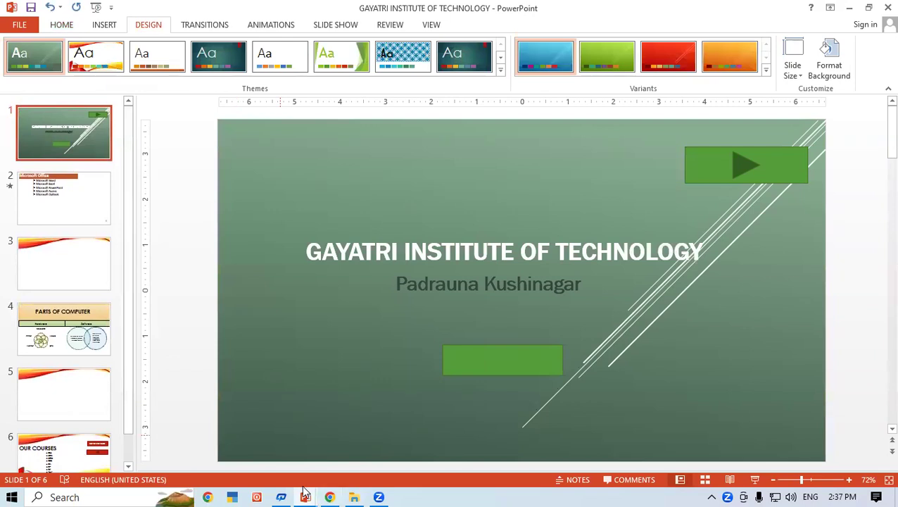
pyautogui.moveTo(305, 490)
pyautogui.click(162, 441)
# - Show the Design tab's themes and variants and select slide 2 with the hibiscus picture
pyautogui.moveTo(133, 195)
pyautogui.mouseDown()
pyautogui.moveTo(136, 279)
pyautogui.moveTo(137, 149)
pyautogui.mouseUp()
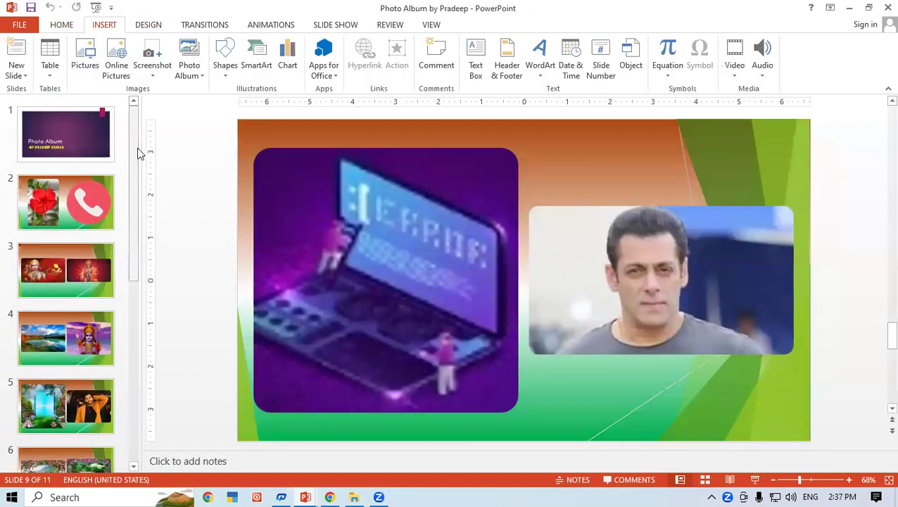
pyautogui.moveTo(138, 153)
pyautogui.mouseDown()
pyautogui.moveTo(134, 331)
pyautogui.moveTo(137, 292)
pyautogui.mouseUp()
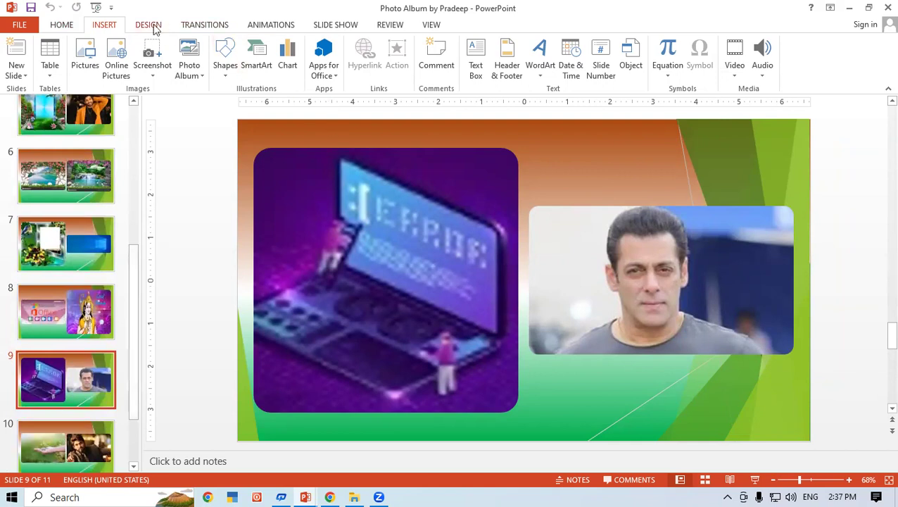
pyautogui.click(149, 26)
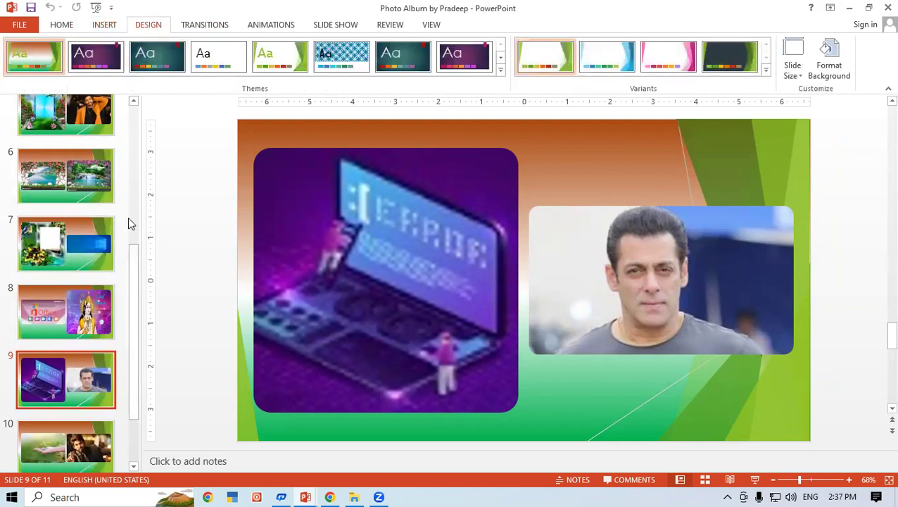
pyautogui.moveTo(137, 311); pyautogui.dragTo(138, 138)
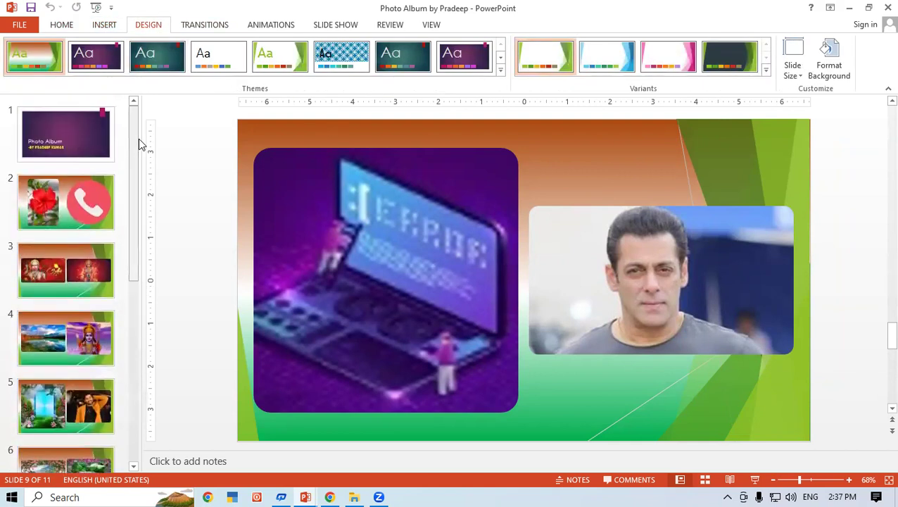
pyautogui.click(62, 144)
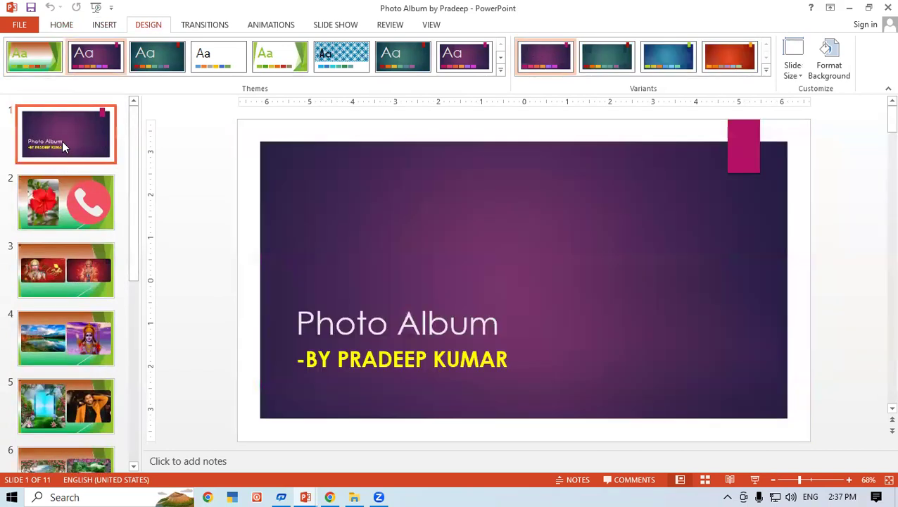
pyautogui.click(63, 188)
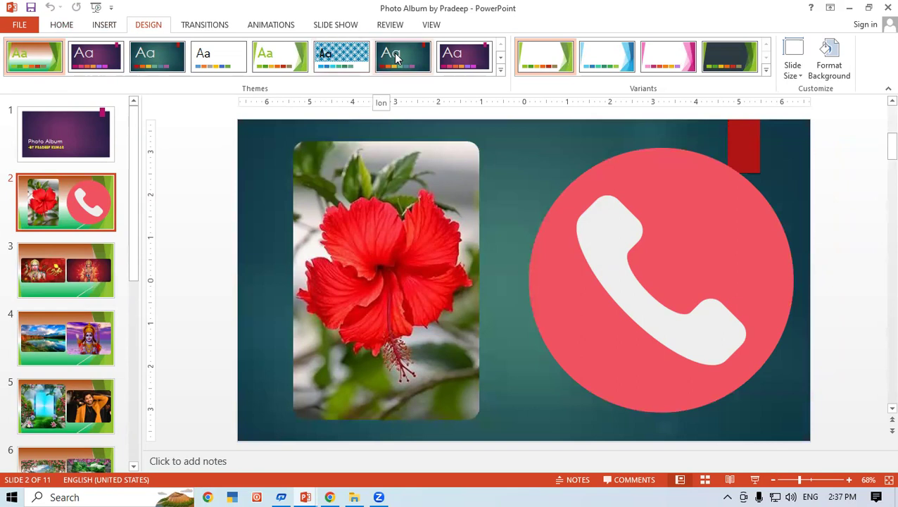
# - Apply the Ion theme to the selected slide 2 only
pyautogui.rightClick(396, 59)
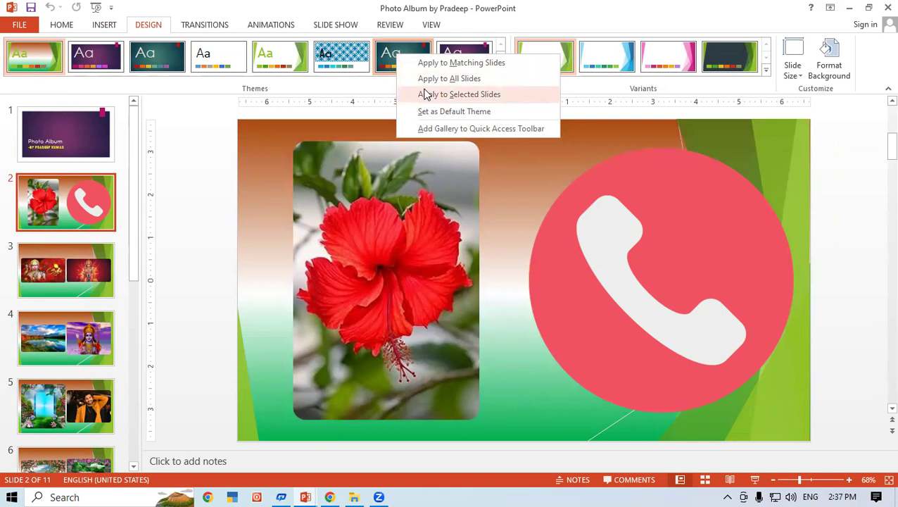
pyautogui.click(425, 94)
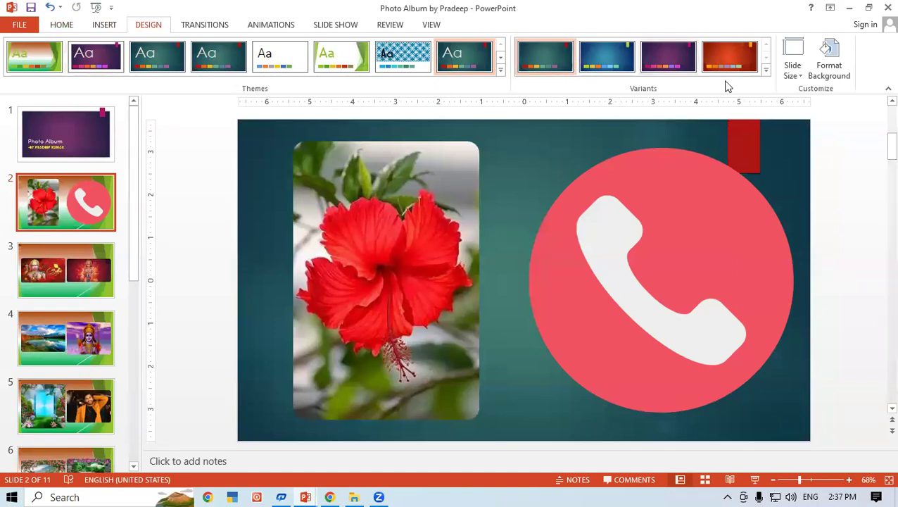
# - Give slide 2 the orange Ion variant, then switch its colours to Blue
pyautogui.click(766, 69)
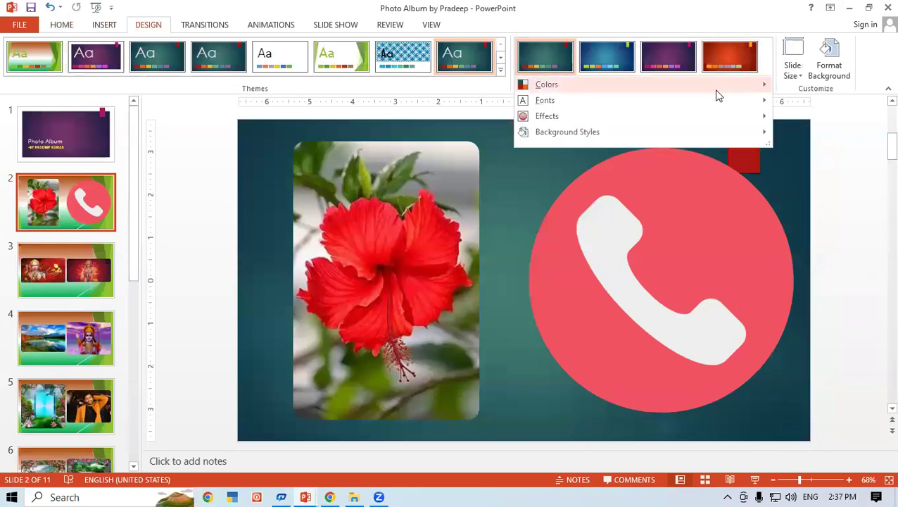
pyautogui.click(695, 242)
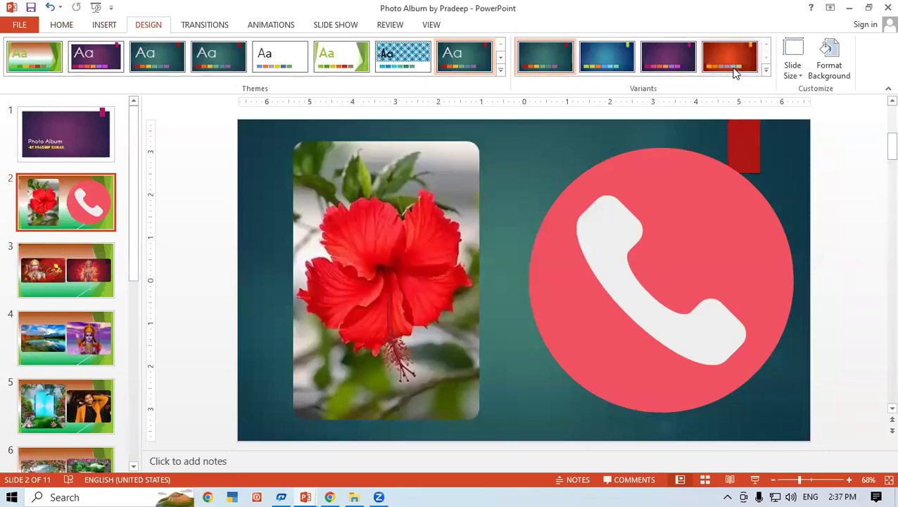
pyautogui.click(735, 73)
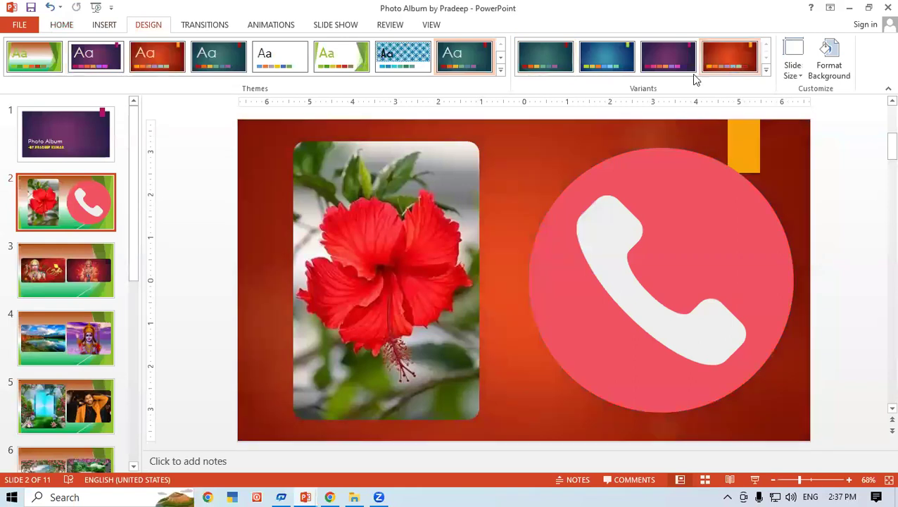
pyautogui.click(766, 72)
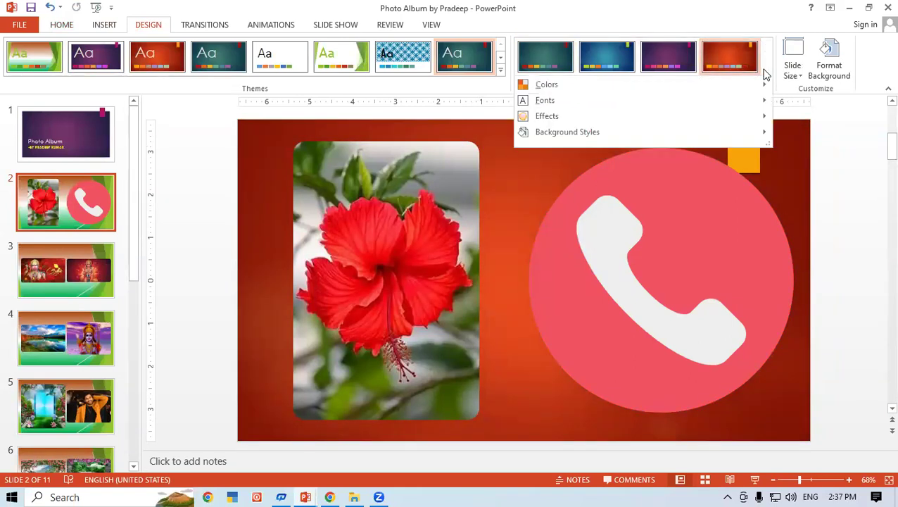
pyautogui.moveTo(737, 82)
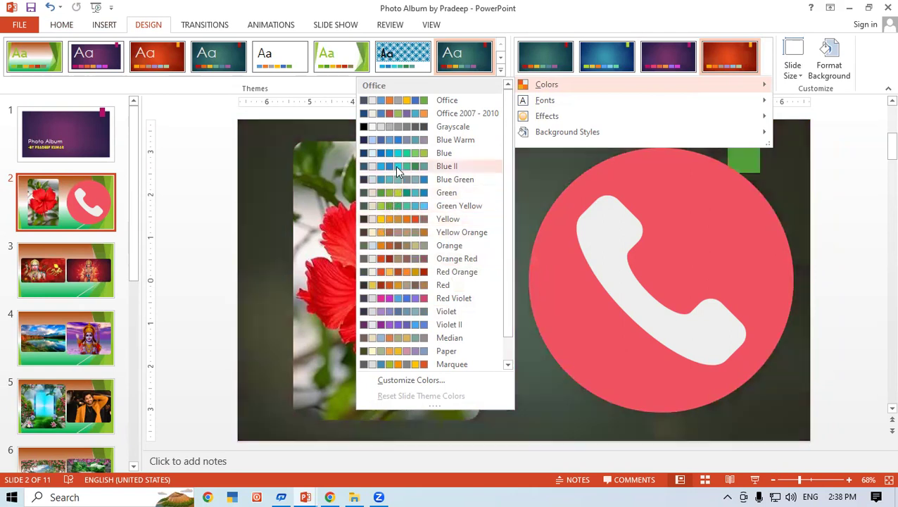
pyautogui.click(395, 151)
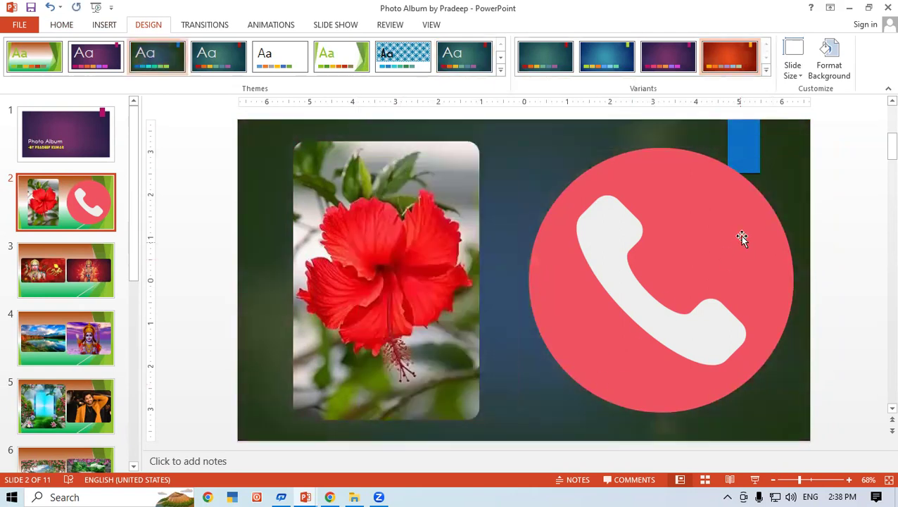
# - Browse the theme font choices without changing them, then open title slide 1
pyautogui.click(766, 70)
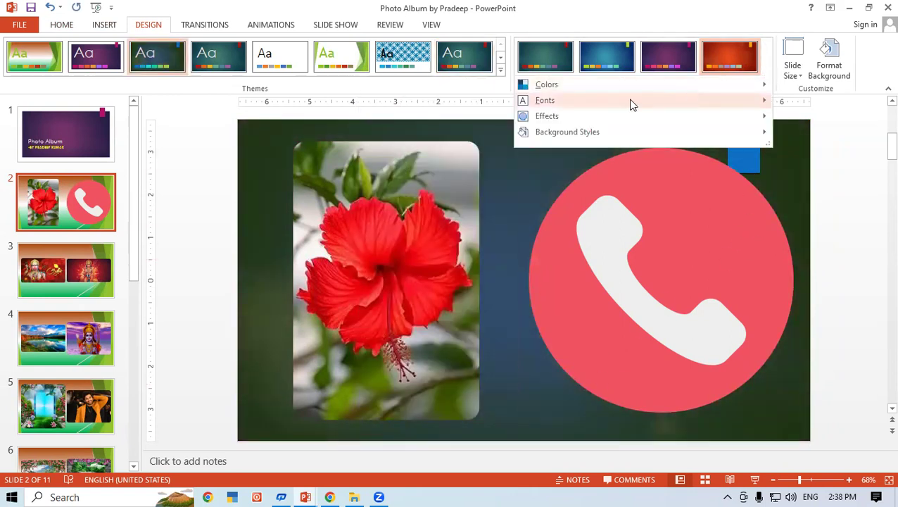
pyautogui.moveTo(632, 104)
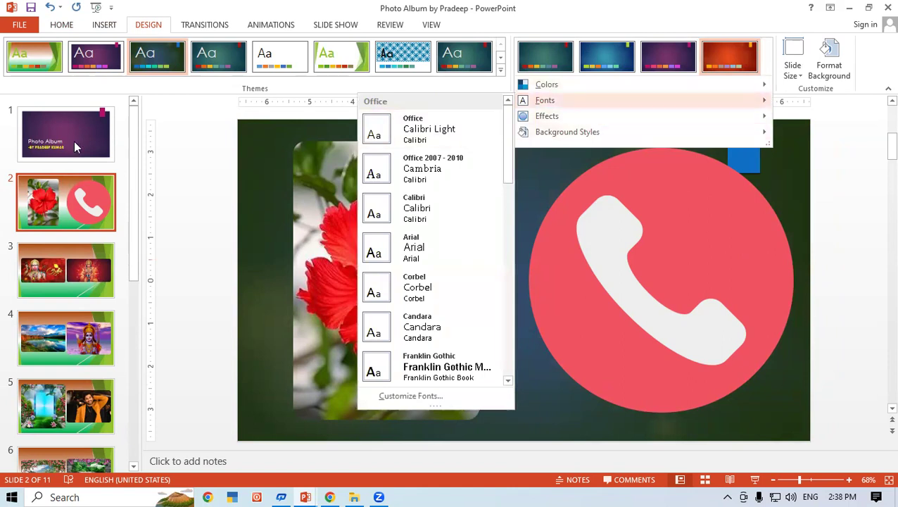
pyautogui.click(74, 141)
pyautogui.click(80, 137)
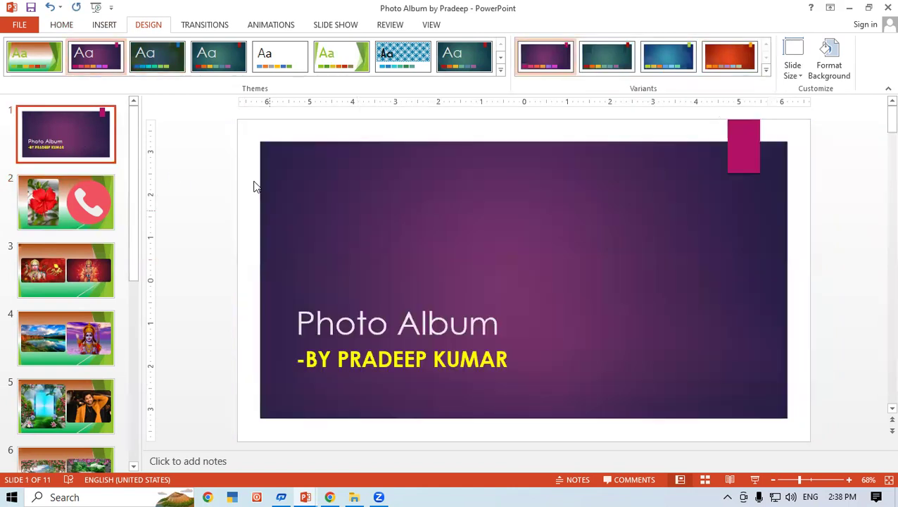
# - Browse the theme fonts and effects for the title slide, keeping both unchanged
pyautogui.click(766, 70)
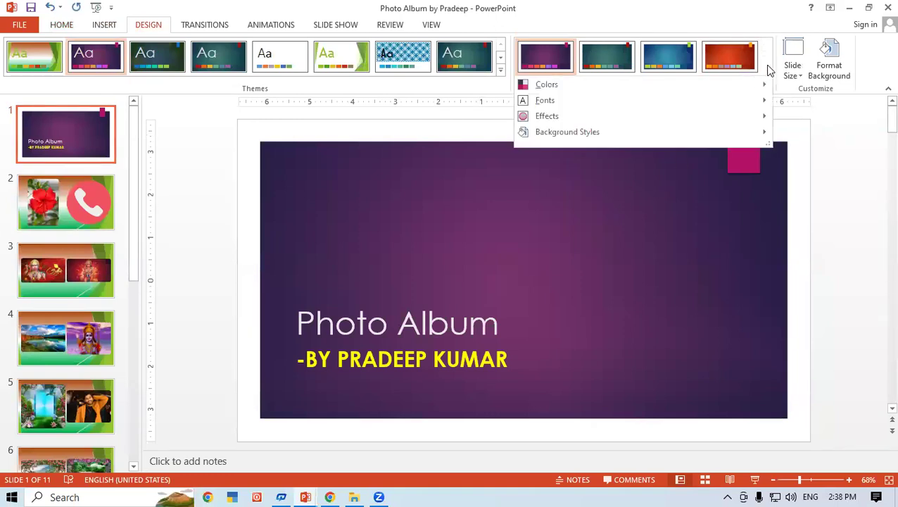
pyautogui.moveTo(632, 98)
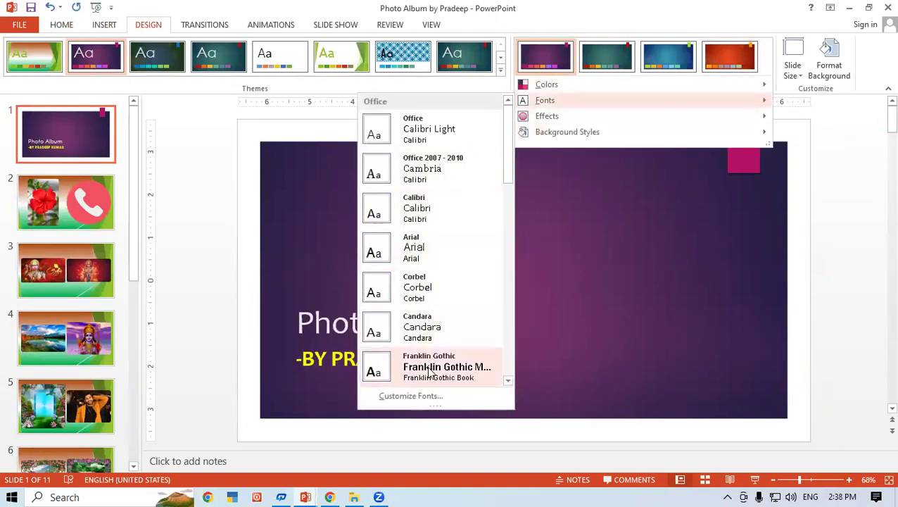
pyautogui.scroll(-1, 440, 328)
pyautogui.scroll(-1, 440, 329)
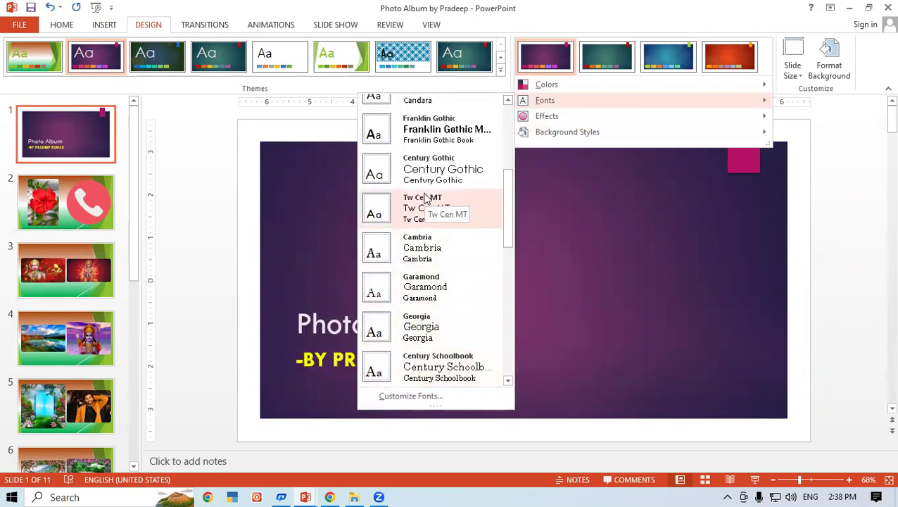
pyautogui.click(601, 212)
pyautogui.click(766, 73)
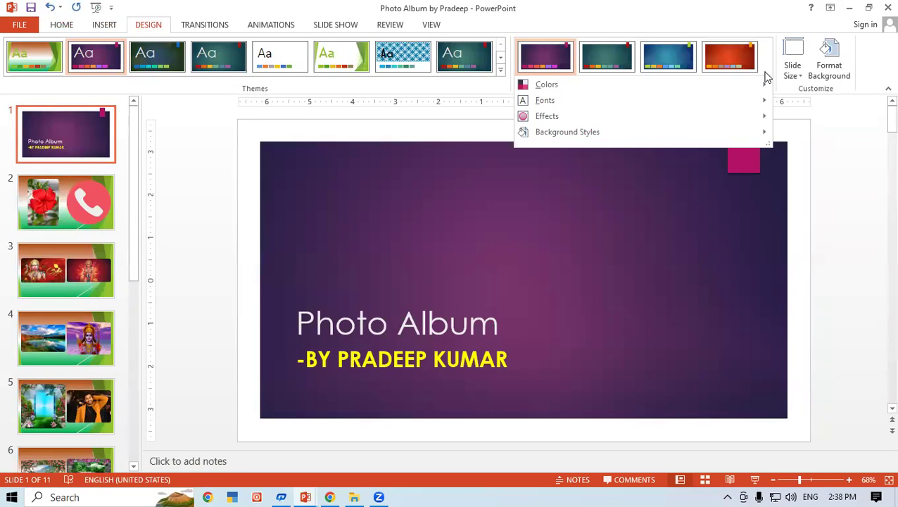
pyautogui.moveTo(650, 117)
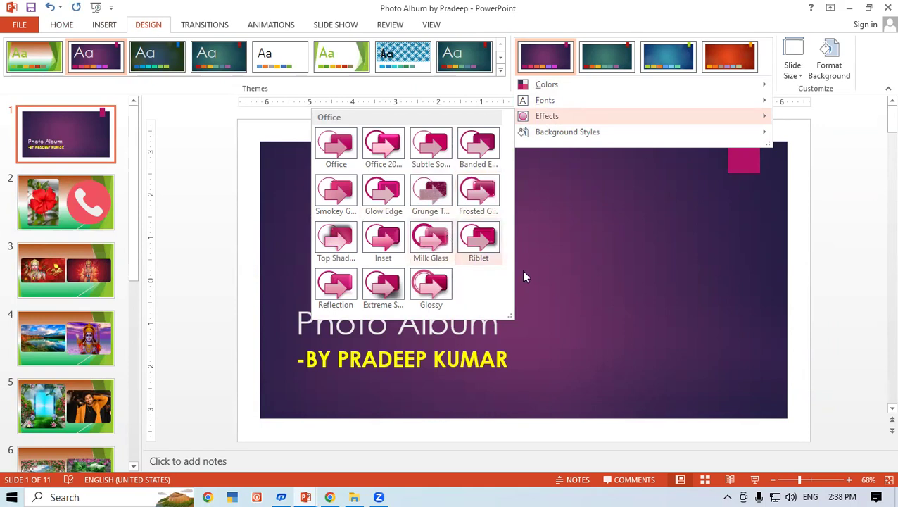
pyautogui.click(610, 298)
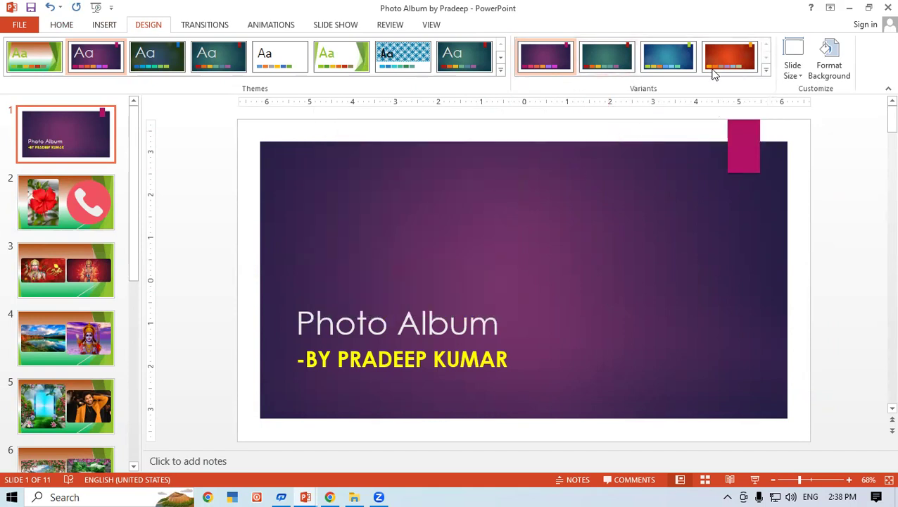
# - Show the Background Styles gallery from the Variants dropdown for the title slide
pyautogui.click(766, 70)
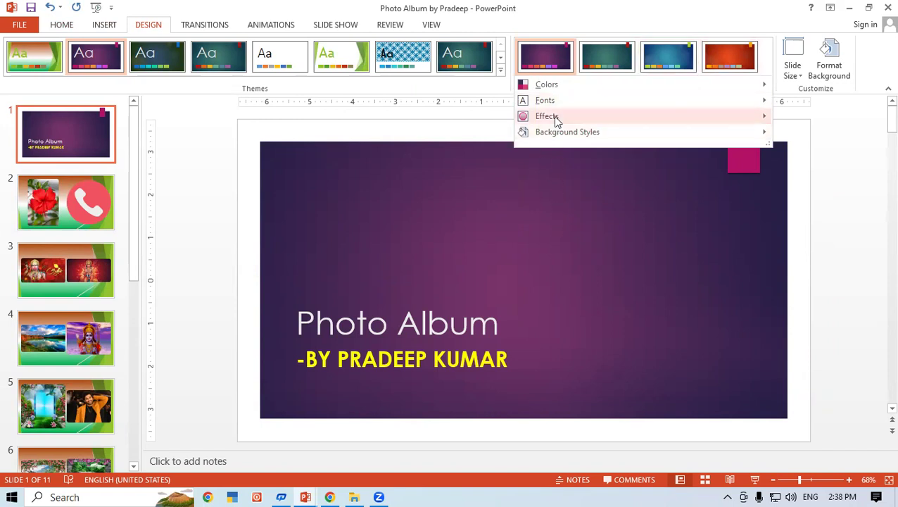
pyautogui.moveTo(556, 119)
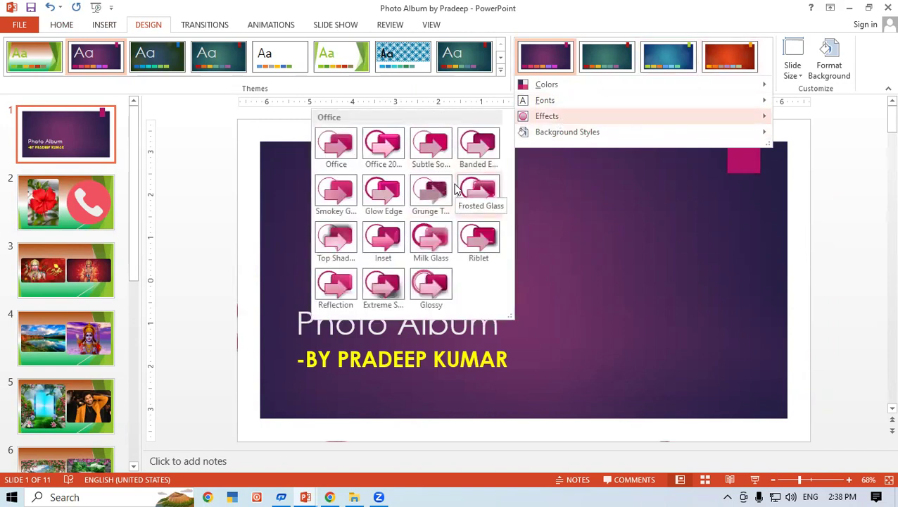
pyautogui.moveTo(568, 137)
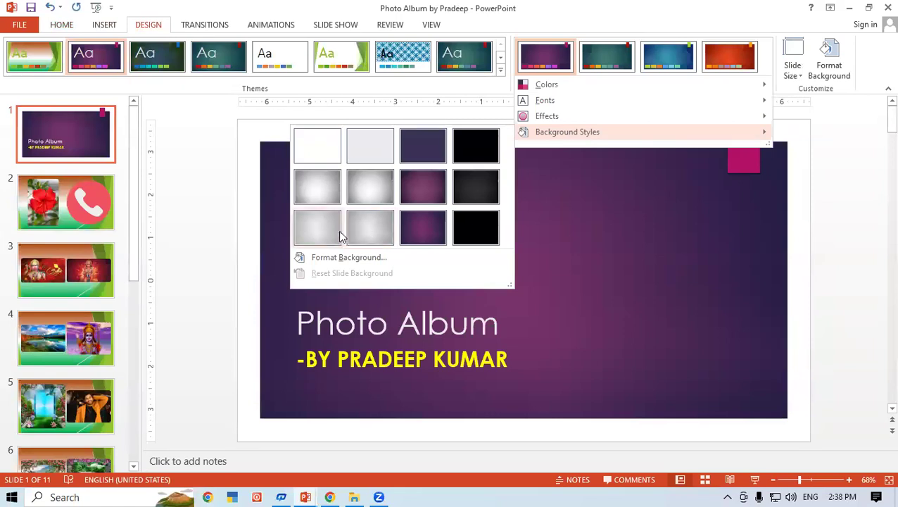
# - Go to slide 2 and preview its background styles without applying one
pyautogui.click(50, 206)
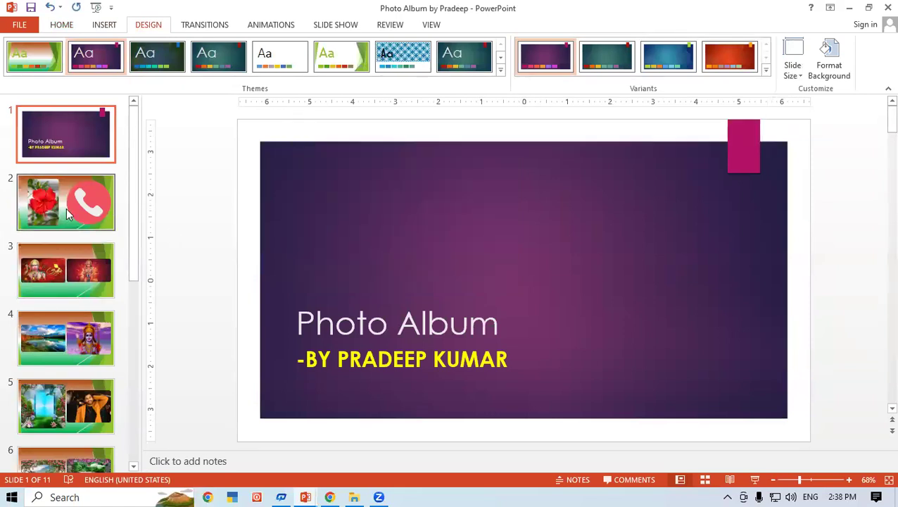
pyautogui.click(67, 211)
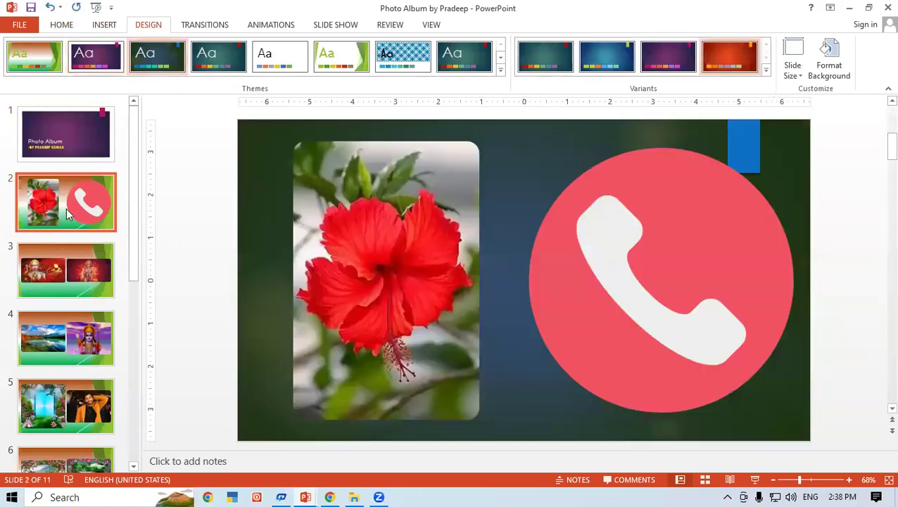
pyautogui.click(766, 71)
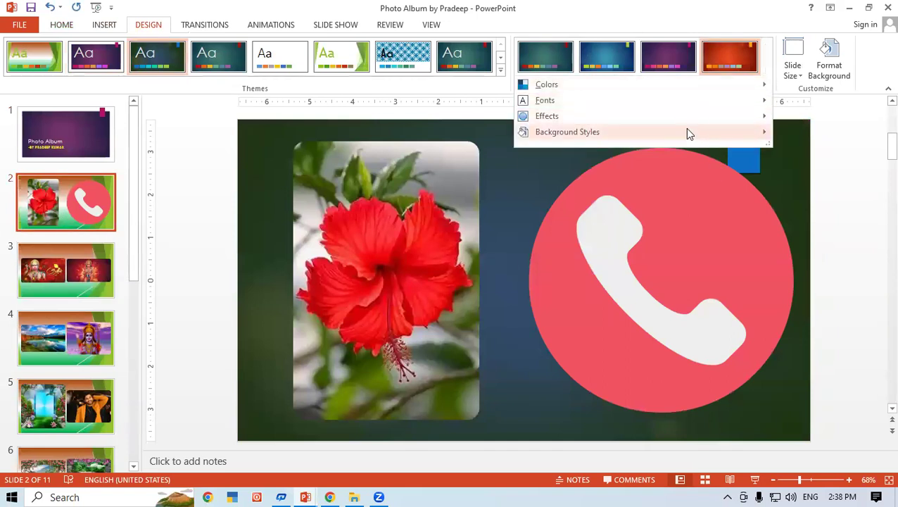
pyautogui.moveTo(688, 132)
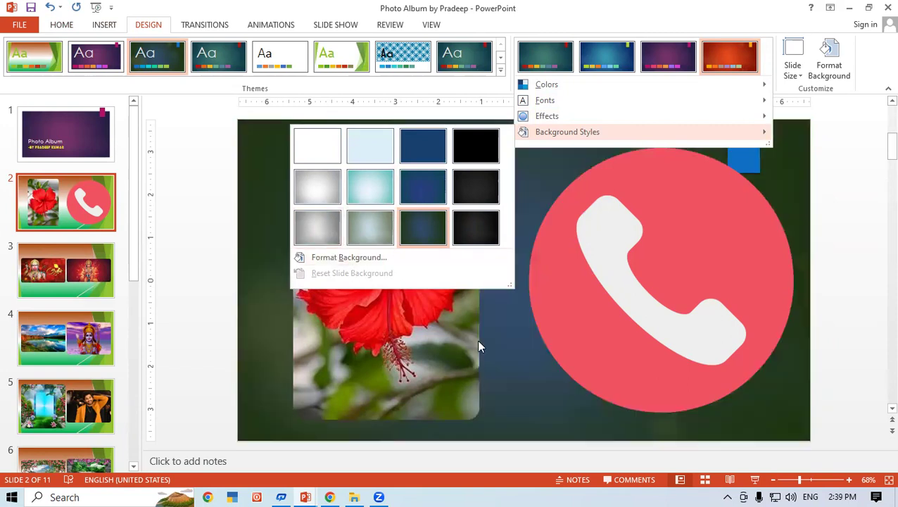
pyautogui.click(476, 339)
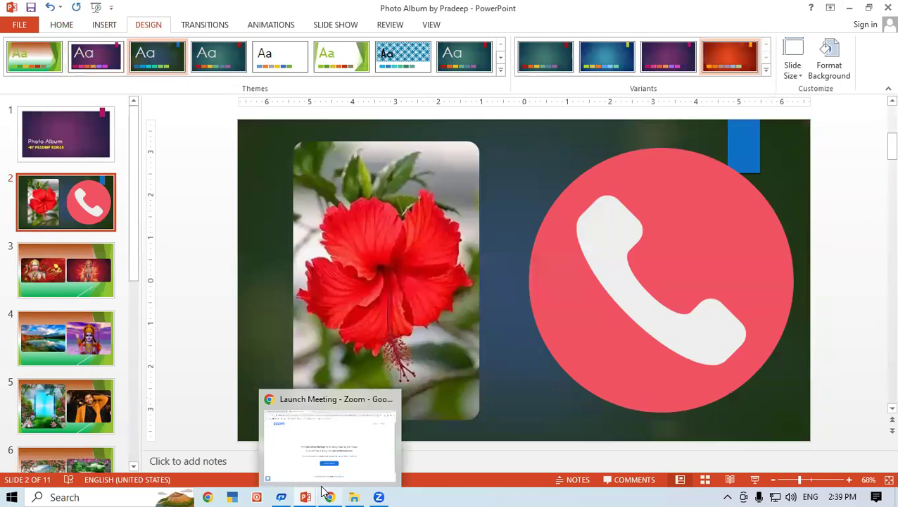
# - Switch to the GAYATRI INSTITUTE OF TECHNOLOGY deck and return to its title slide
pyautogui.moveTo(306, 491)
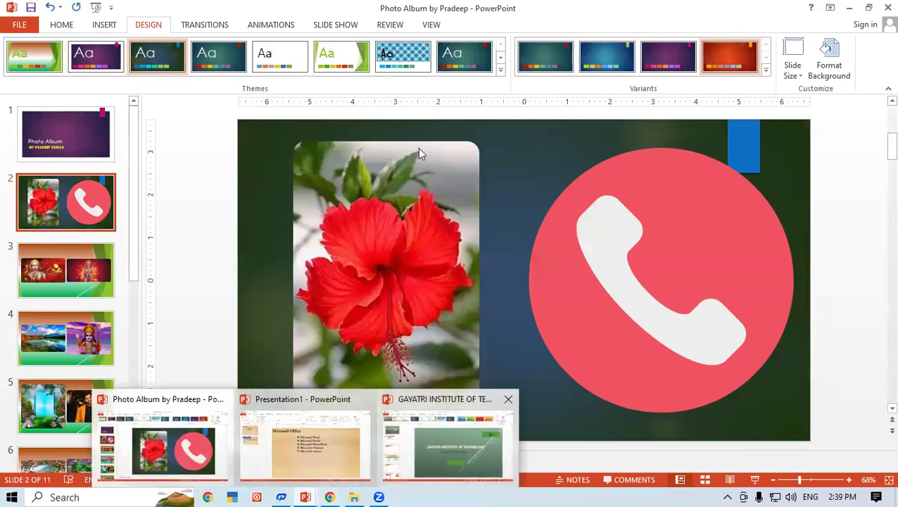
pyautogui.click(469, 448)
pyautogui.click(79, 183)
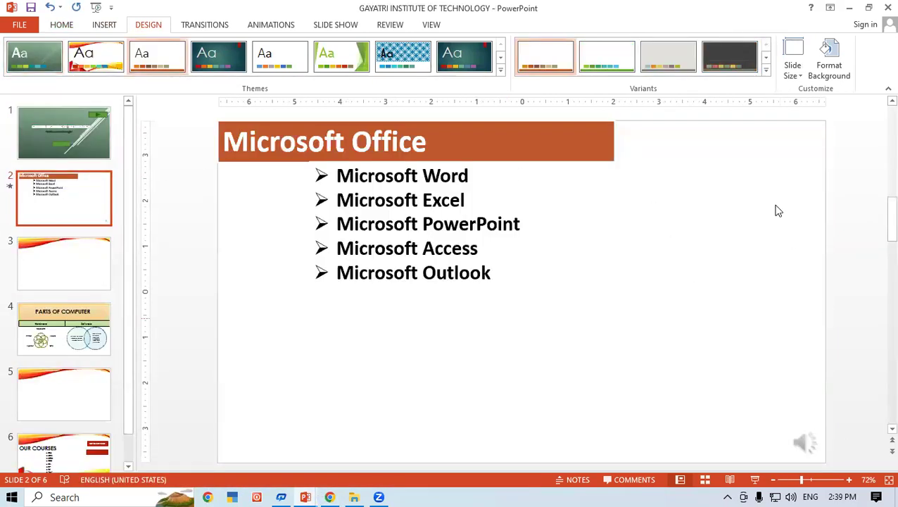
pyautogui.click(799, 64)
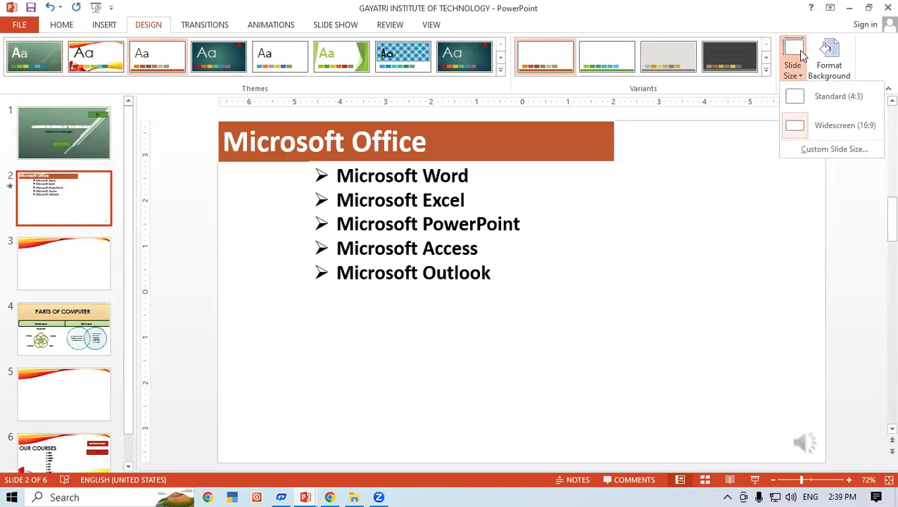
pyautogui.click(674, 246)
pyautogui.scroll(-1, 98, 211)
pyautogui.scroll(1, 98, 211)
pyautogui.click(67, 140)
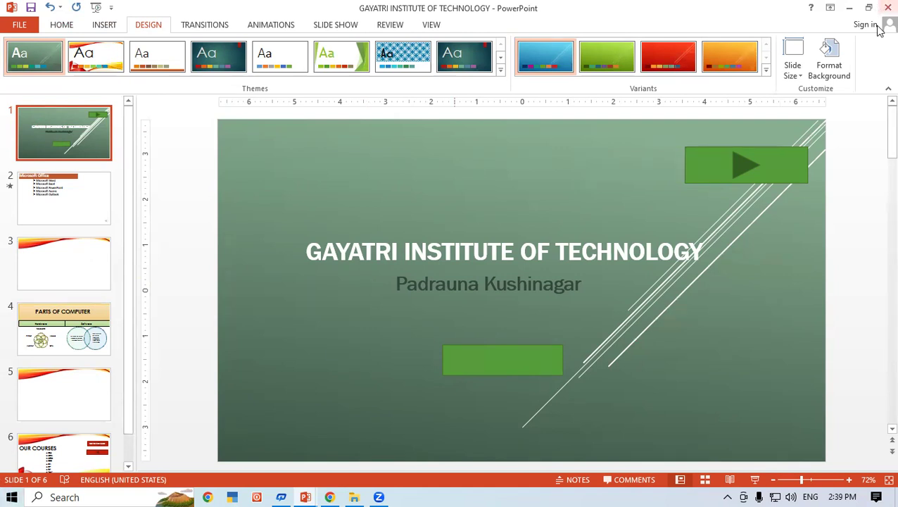
# - Resize slides to Standard (4:3) with Maximize, then back to Widescreen (16:9)
pyautogui.click(792, 71)
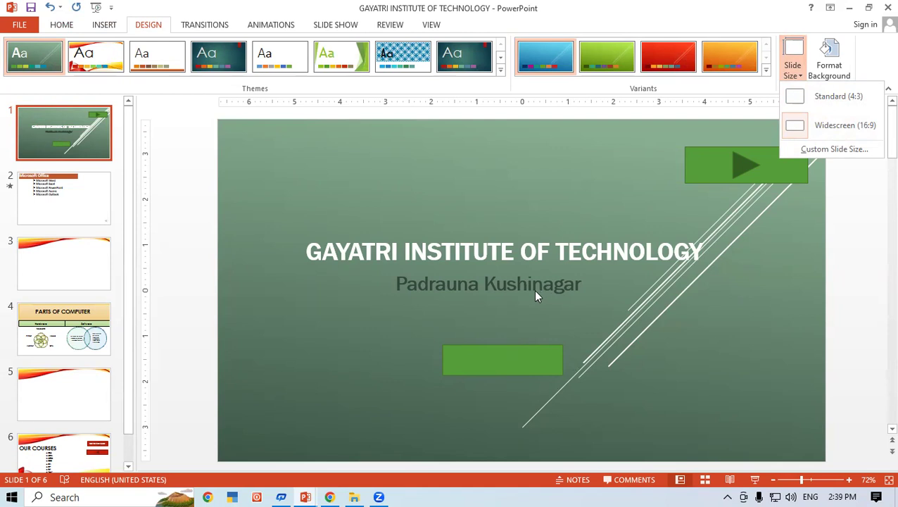
pyautogui.click(823, 97)
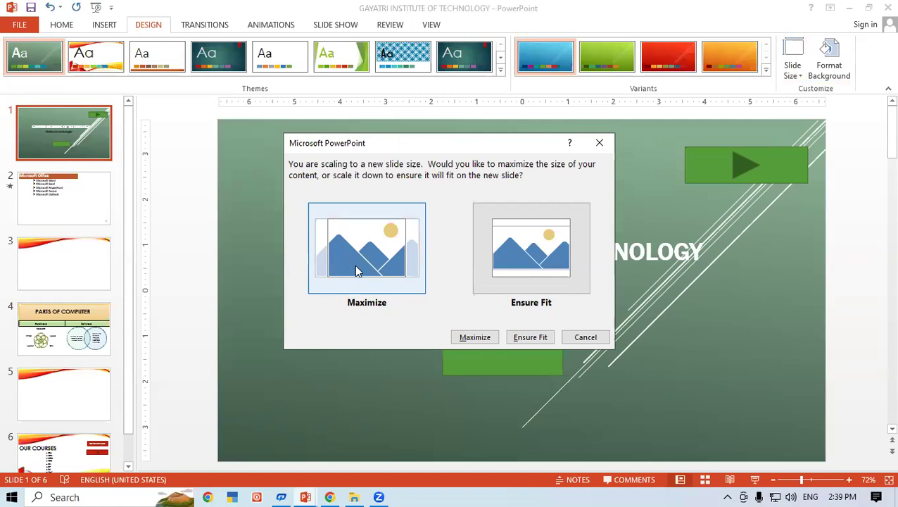
pyautogui.click(383, 312)
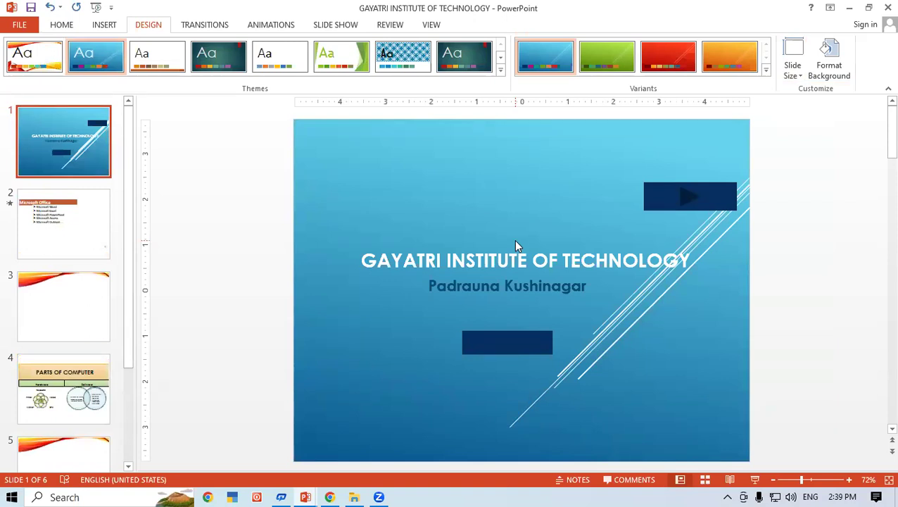
pyautogui.click(793, 68)
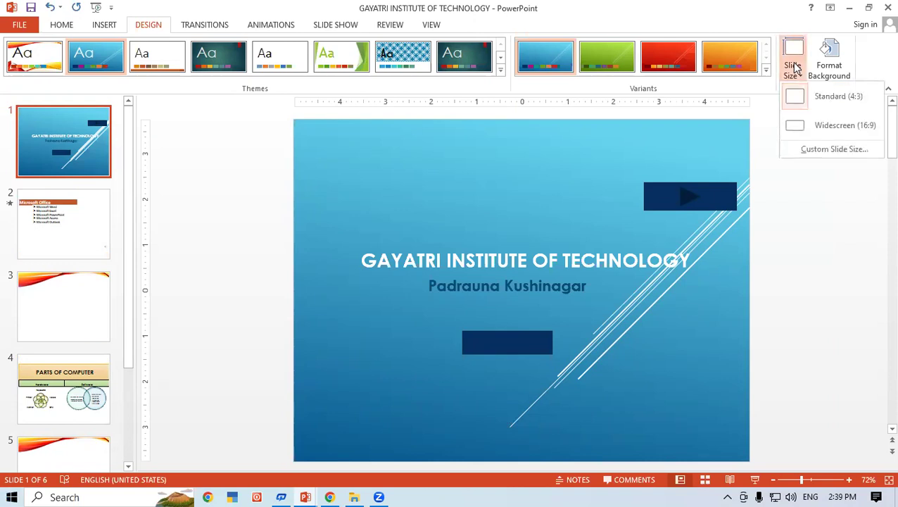
pyautogui.click(819, 129)
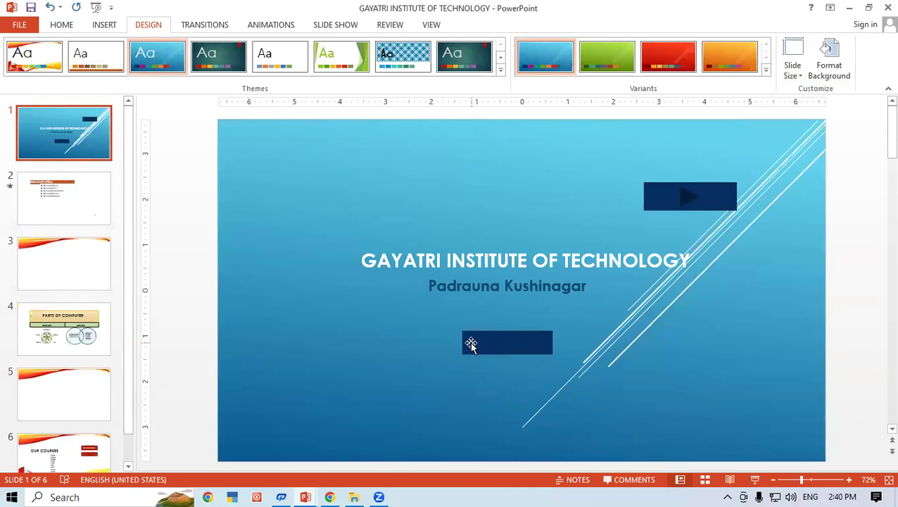
pyautogui.click(30, 190)
# - Change the slide size to Standard (4:3), choosing Ensure Fit
pyautogui.click(27, 262)
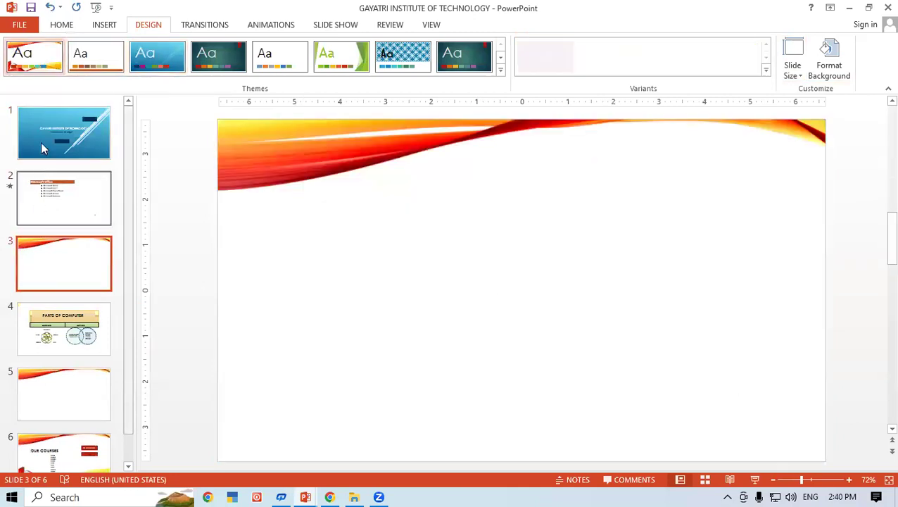
pyautogui.click(41, 144)
pyautogui.click(793, 69)
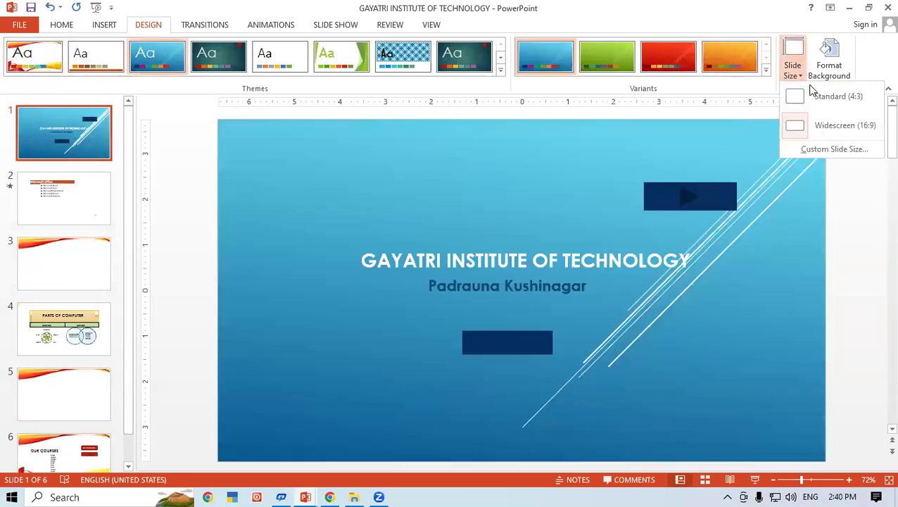
pyautogui.click(817, 98)
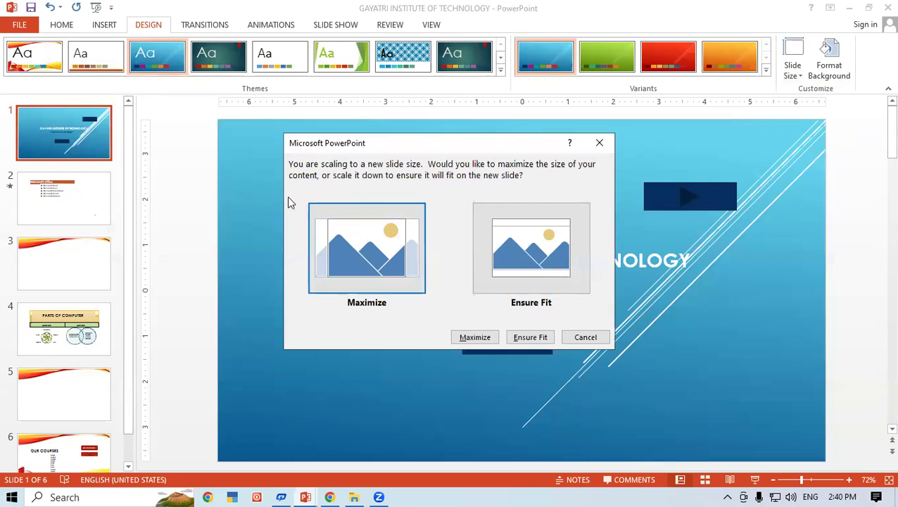
pyautogui.click(547, 247)
# - Review slides 2, 3 and PARTS OF COMPUTER, then restore Widescreen (16:9)
pyautogui.click(54, 218)
pyautogui.click(58, 331)
pyautogui.click(64, 385)
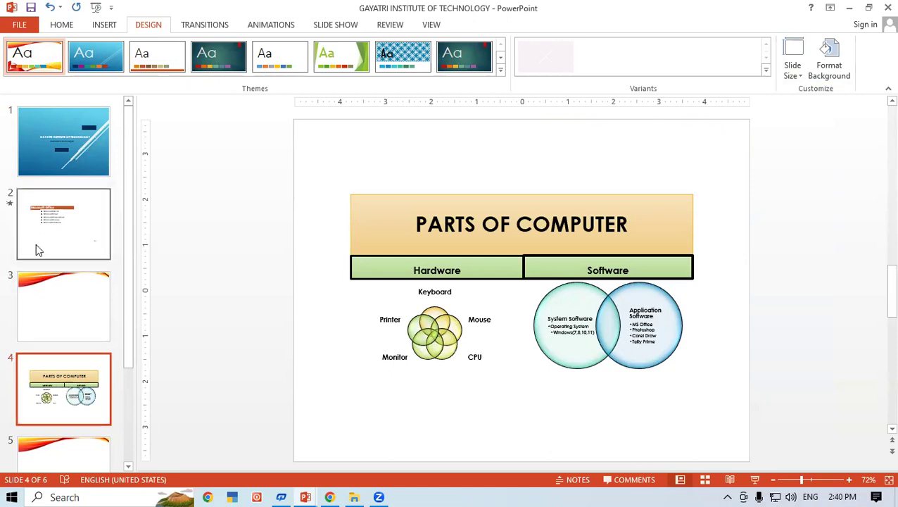
pyautogui.click(45, 128)
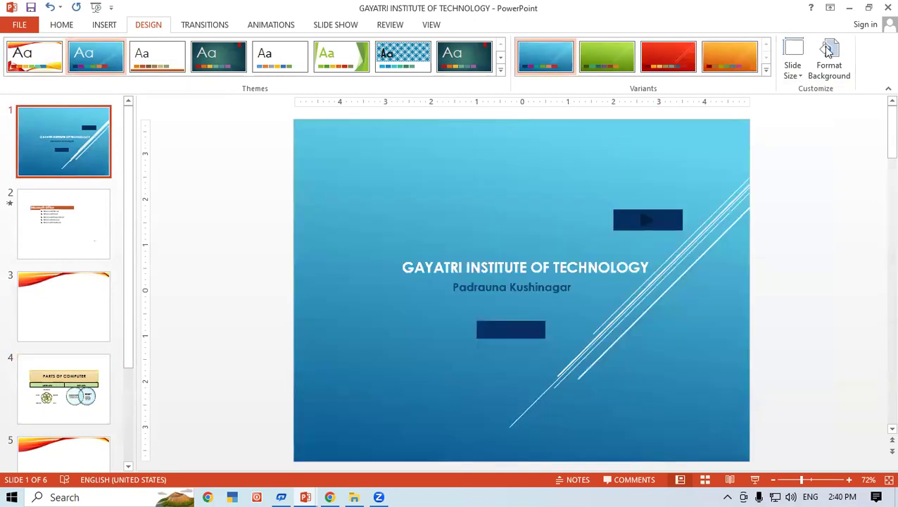
pyautogui.click(782, 70)
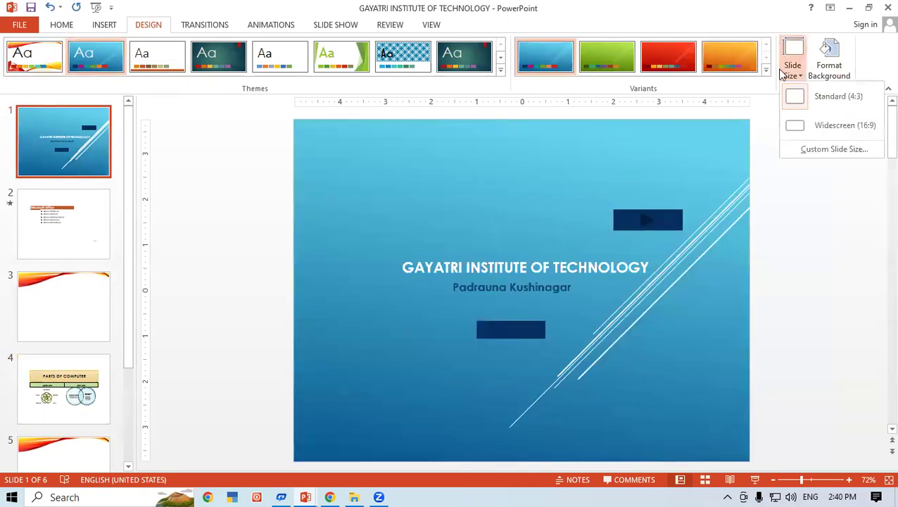
pyautogui.click(828, 124)
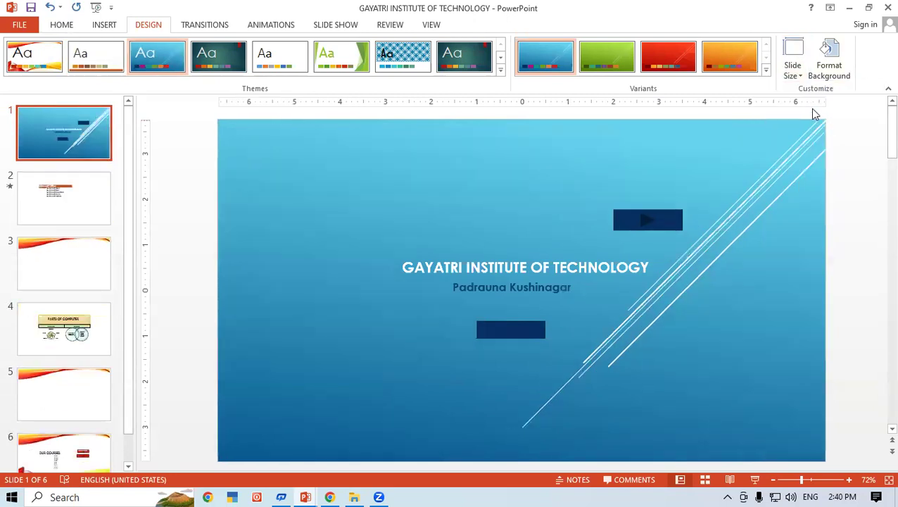
# - Give the title slide a solid background fill of Red, Accent 6, Lighter 60%
pyautogui.click(834, 60)
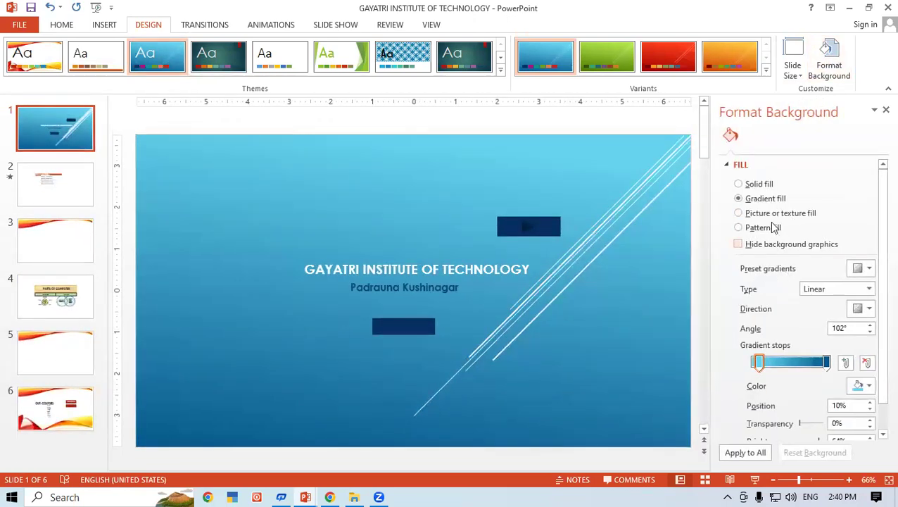
pyautogui.click(748, 186)
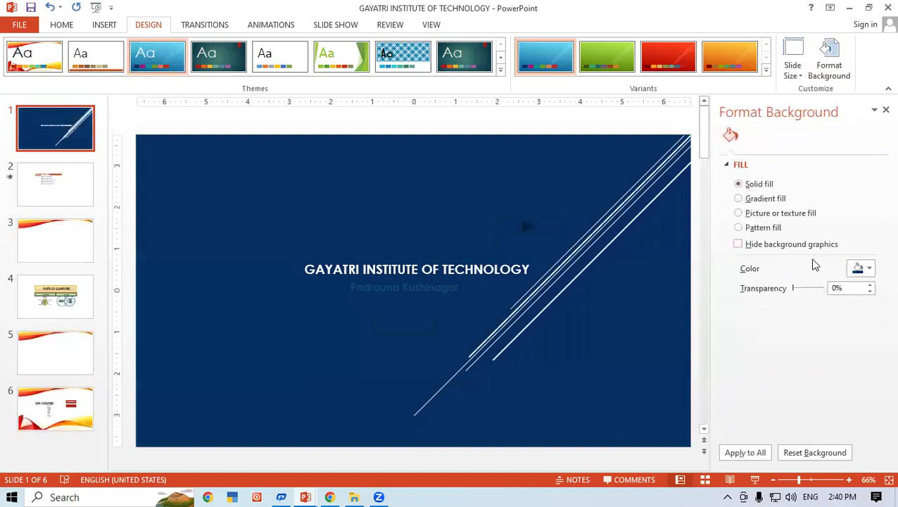
pyautogui.click(858, 269)
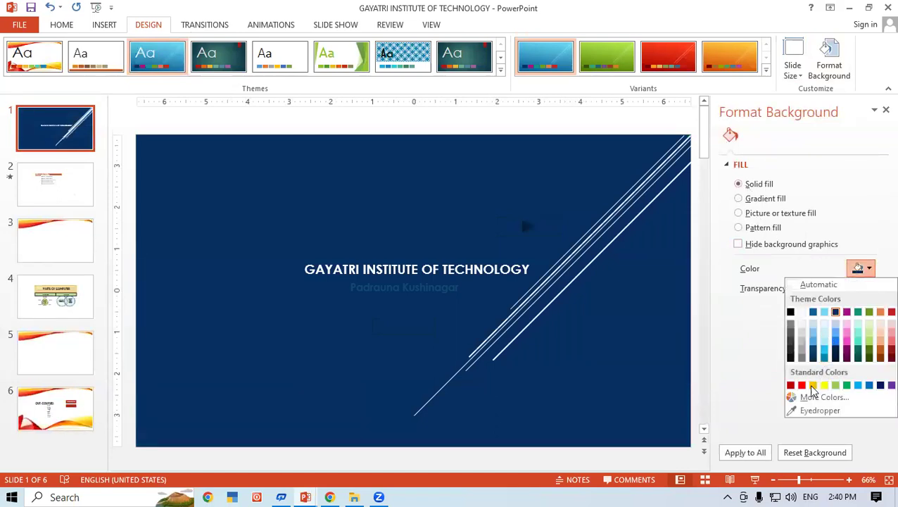
pyautogui.click(803, 386)
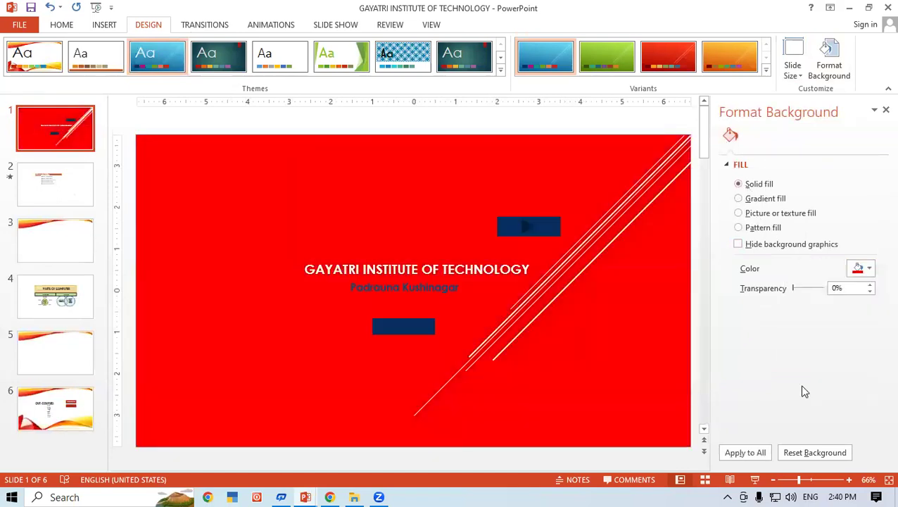
pyautogui.click(860, 268)
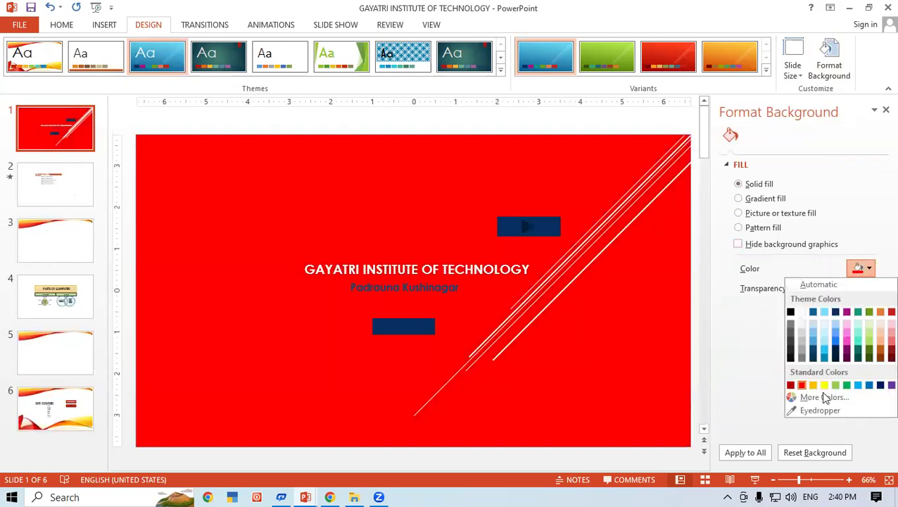
pyautogui.click(890, 324)
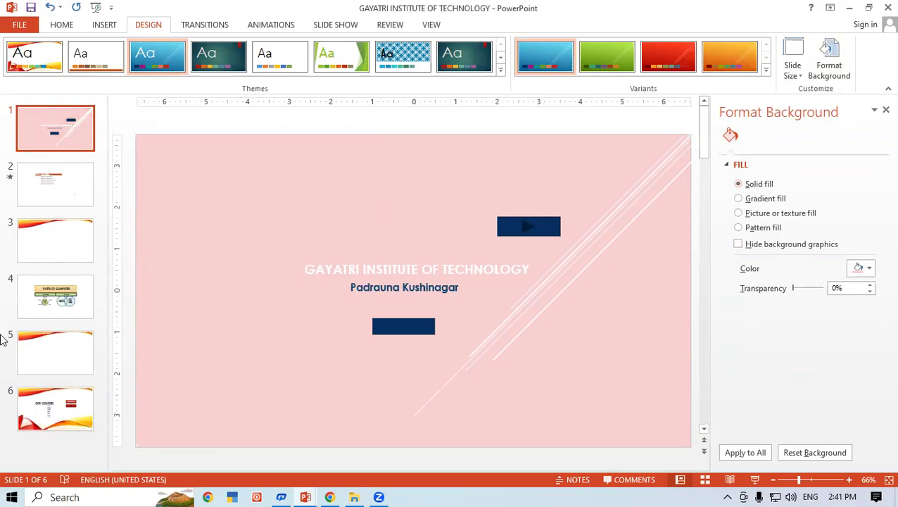
pyautogui.click(40, 229)
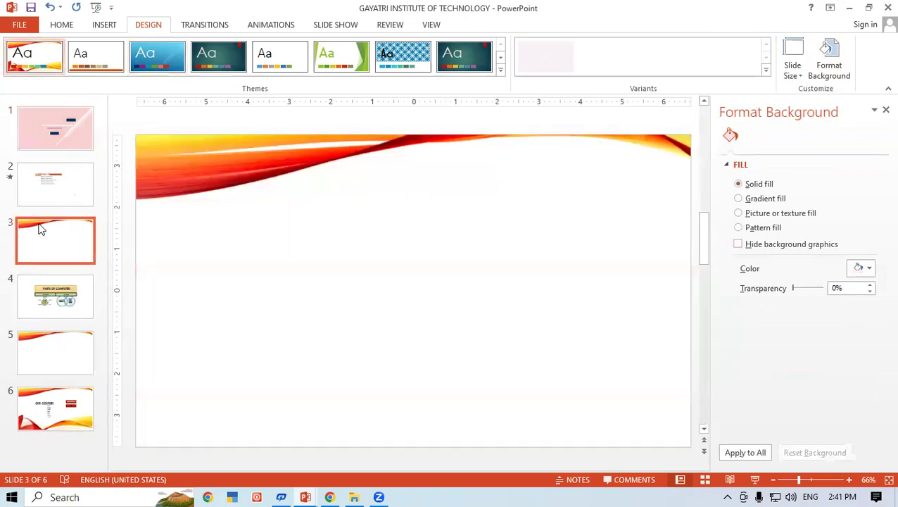
# - Apply the Blank layout to slide 3
pyautogui.click(61, 27)
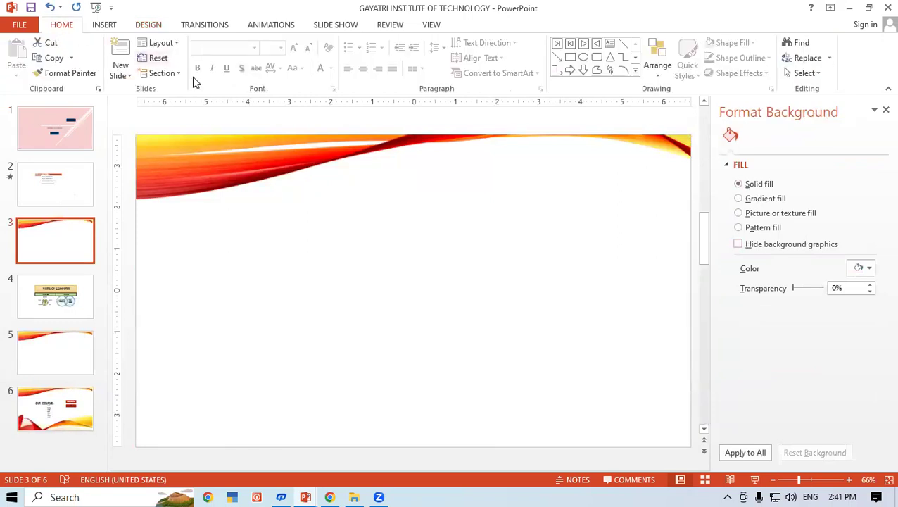
pyautogui.click(169, 47)
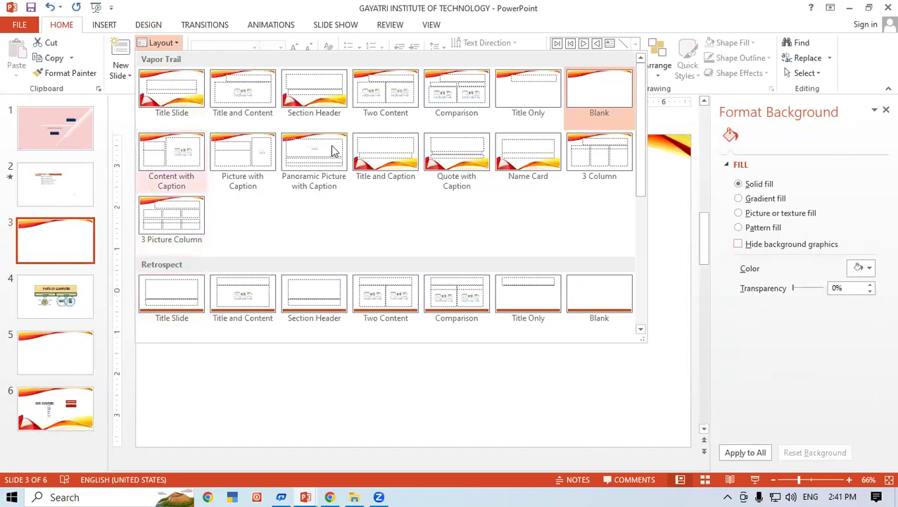
pyautogui.click(596, 94)
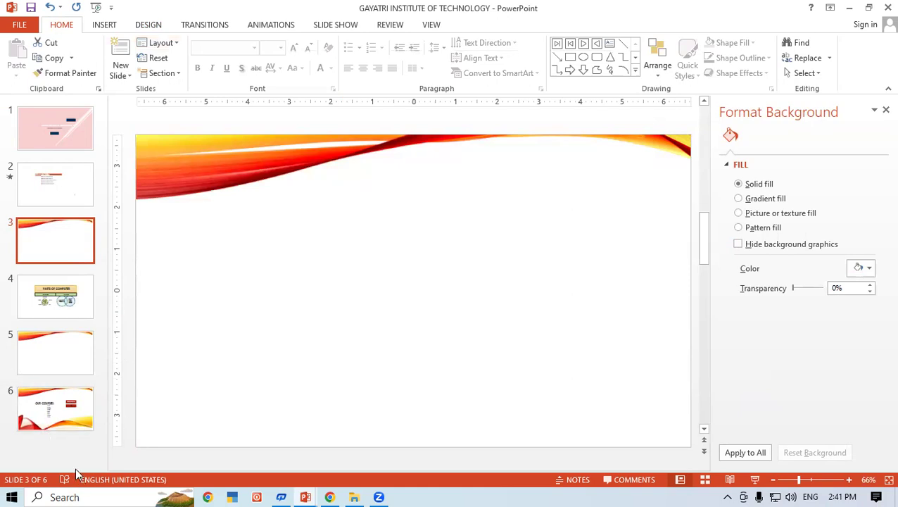
# - Insert a new slide 7 after slide 6 and give it the Retrospect Blank layout
pyautogui.rightClick(54, 438)
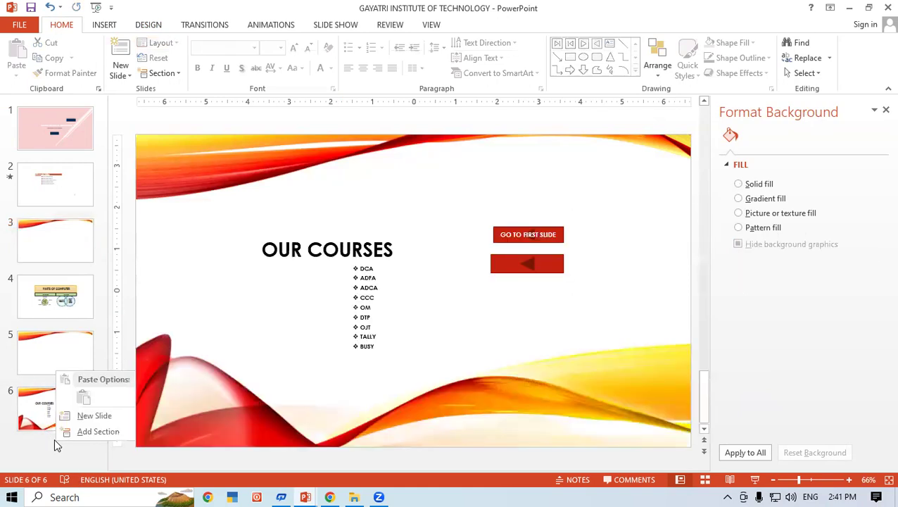
pyautogui.click(95, 415)
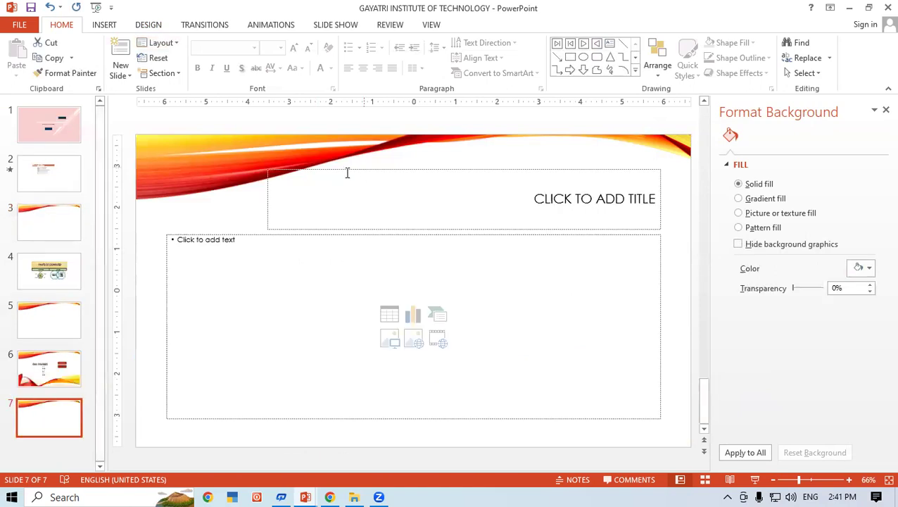
pyautogui.click(358, 154)
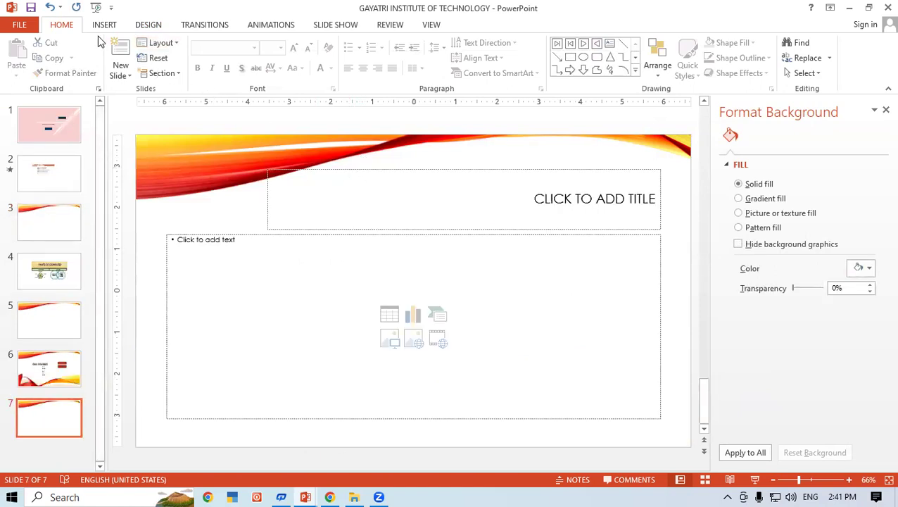
pyautogui.click(161, 44)
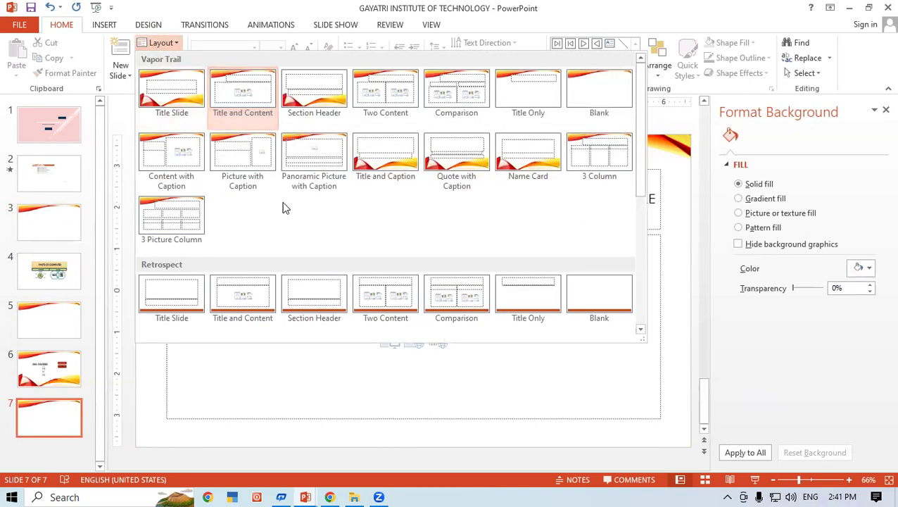
pyautogui.click(605, 306)
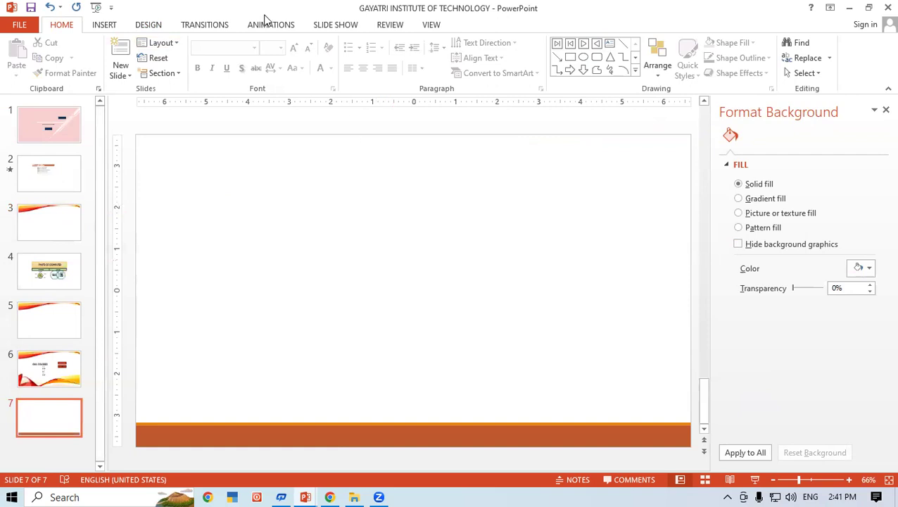
pyautogui.click(154, 26)
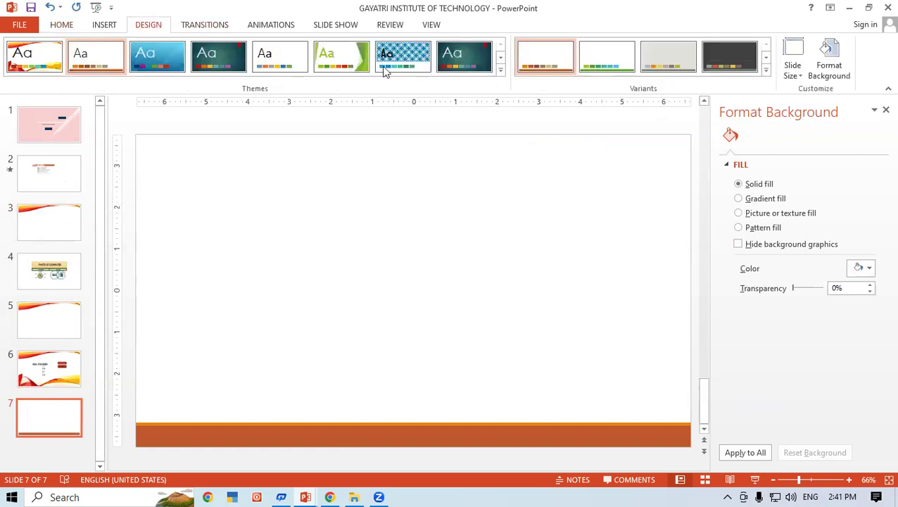
# - Browse the theme gallery and colour variants, then apply the plain Office theme to slide 7
pyautogui.click(500, 72)
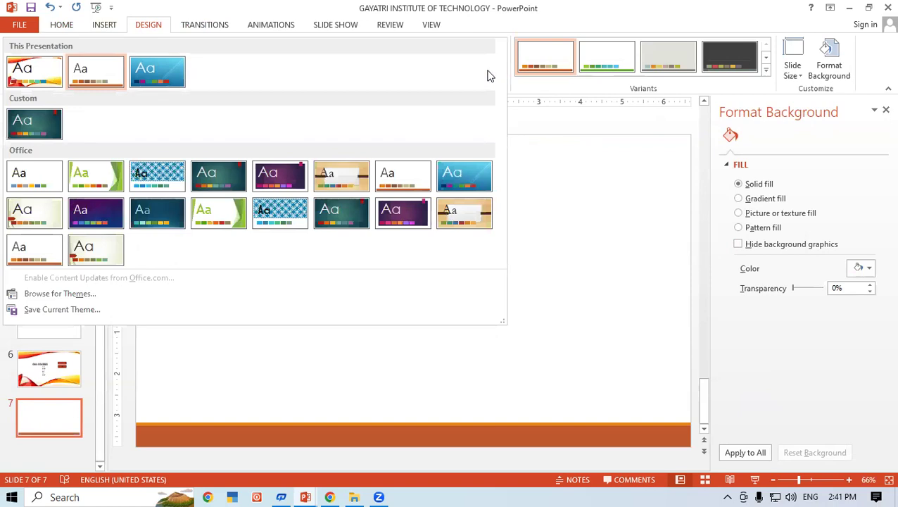
pyautogui.click(395, 369)
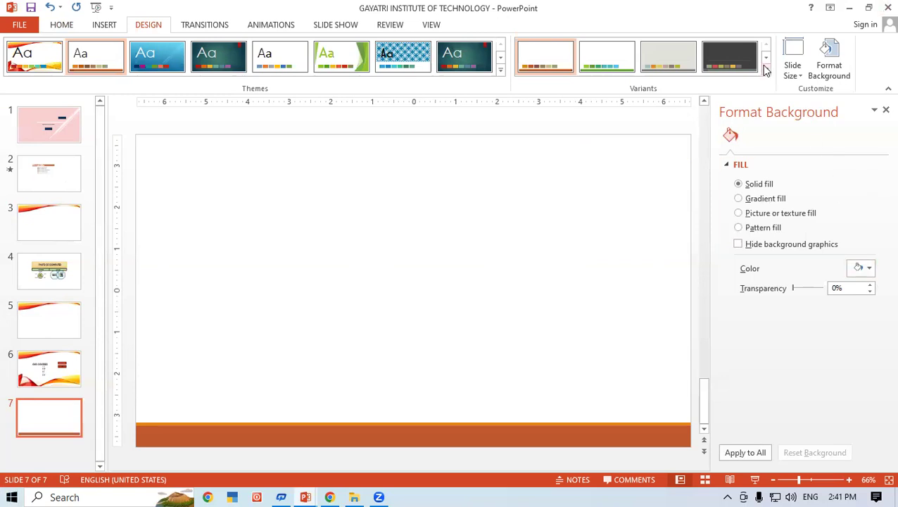
pyautogui.click(766, 71)
pyautogui.moveTo(586, 122)
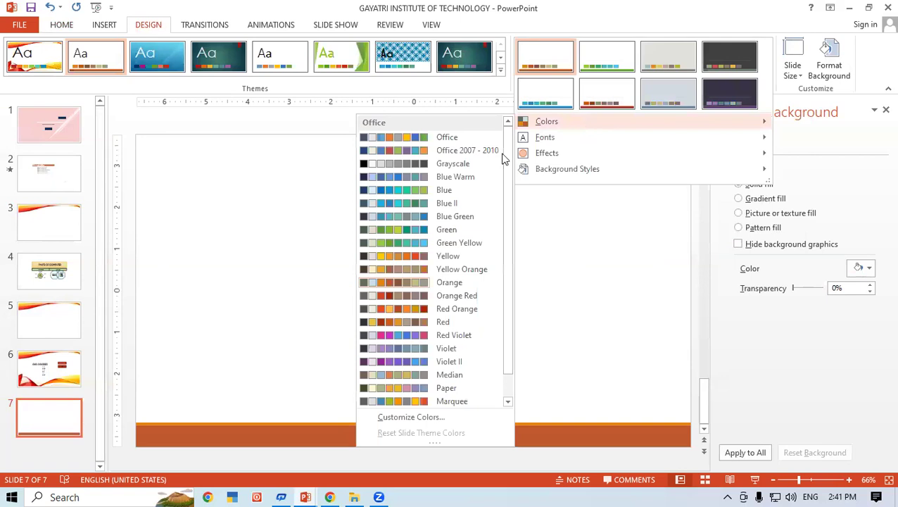
pyautogui.click(517, 83)
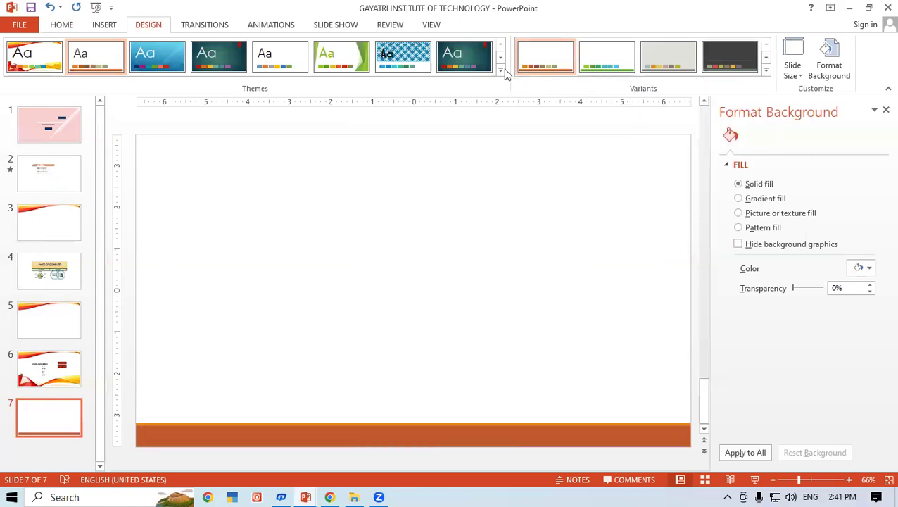
pyautogui.click(500, 70)
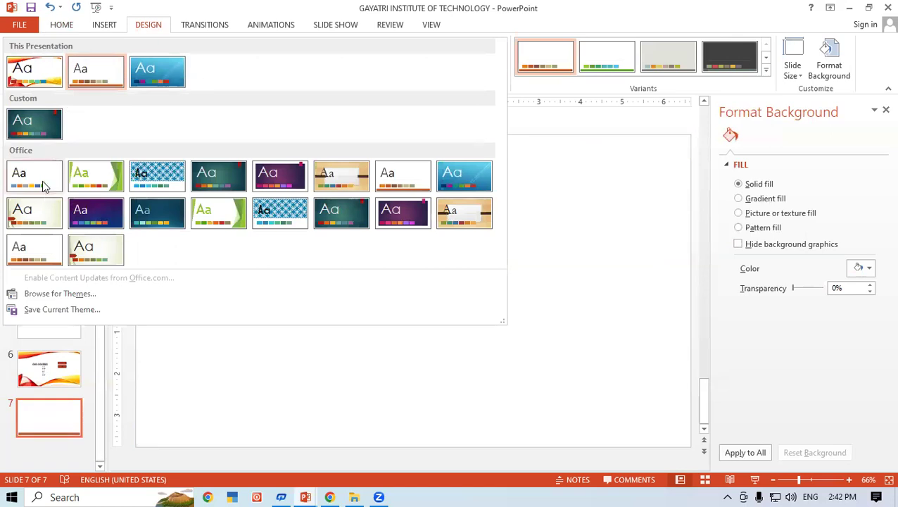
pyautogui.click(42, 180)
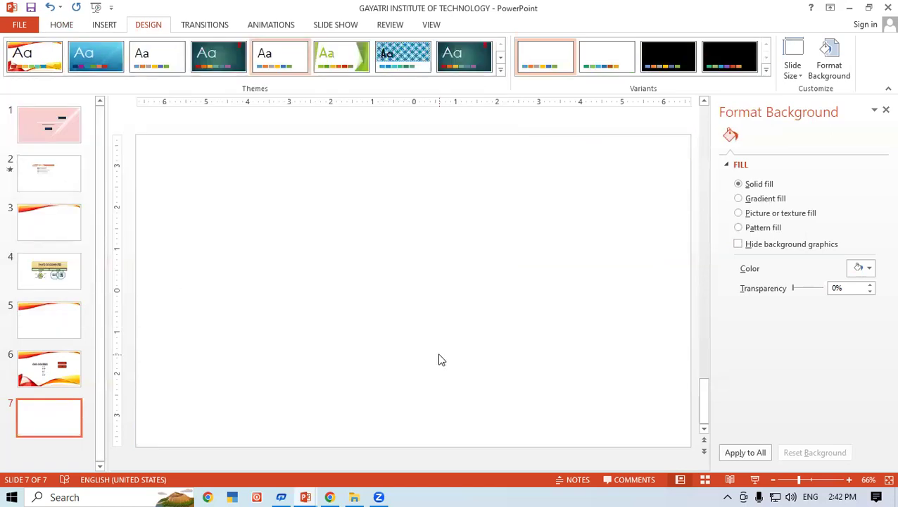
# - Switch slide 7's background to a gradient fill with stops near 53%, 54% and 82%
pyautogui.click(739, 199)
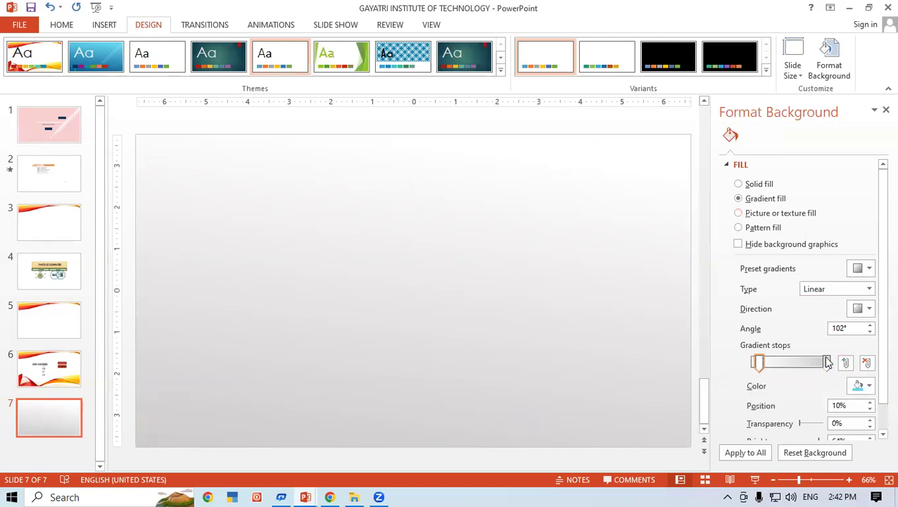
pyautogui.moveTo(820, 359); pyautogui.dragTo(792, 362)
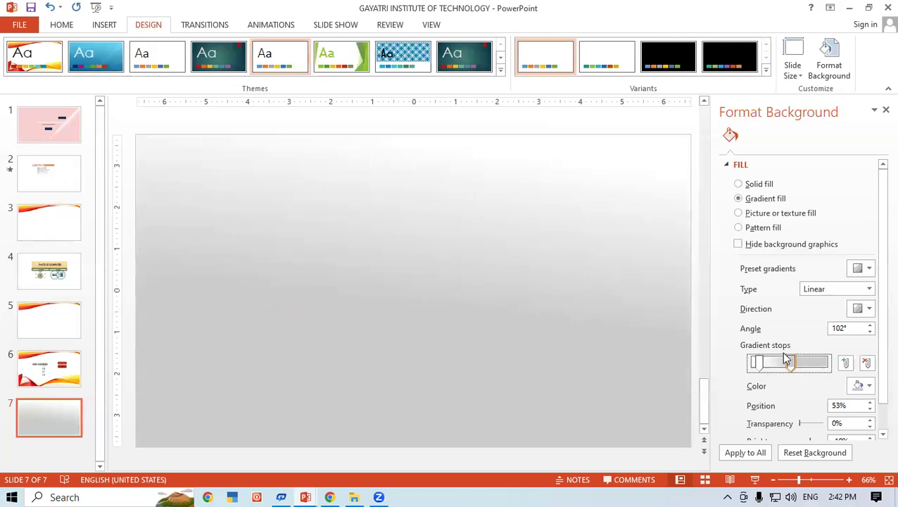
pyautogui.click(846, 363)
pyautogui.moveTo(776, 361); pyautogui.dragTo(832, 367)
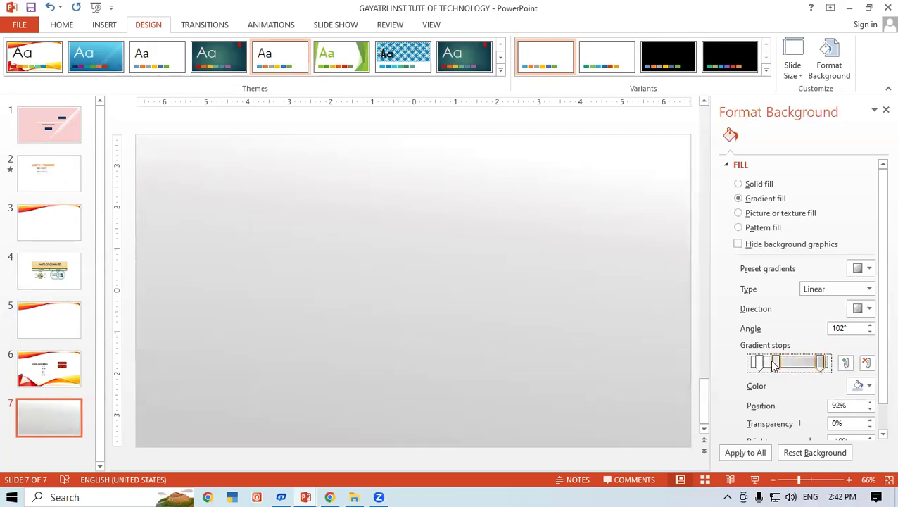
pyautogui.moveTo(773, 362); pyautogui.dragTo(793, 363)
# - Make the first gradient stop dark orange and widen the orange band at the top
pyautogui.click(755, 363)
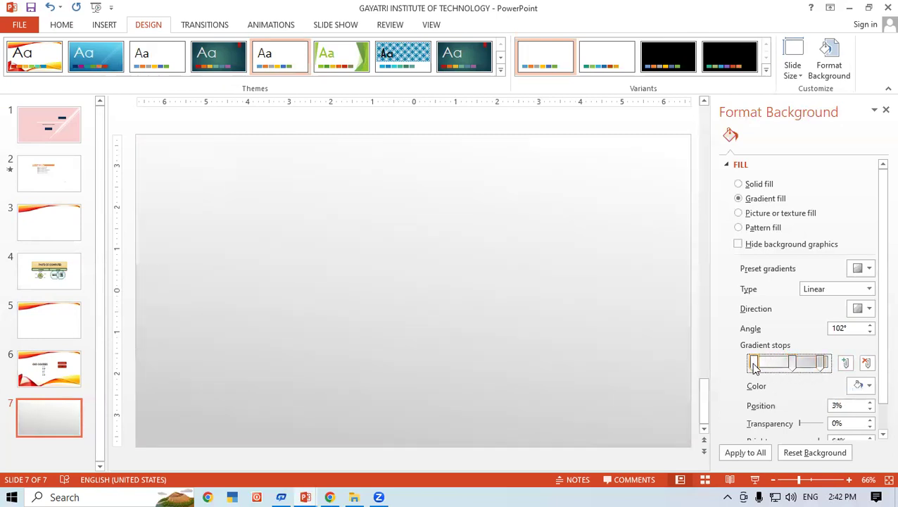
pyautogui.click(869, 387)
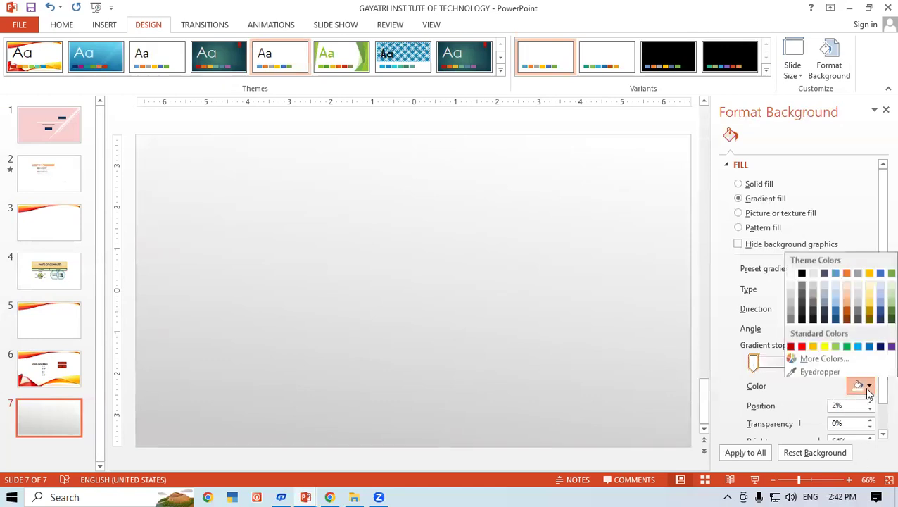
pyautogui.click(847, 310)
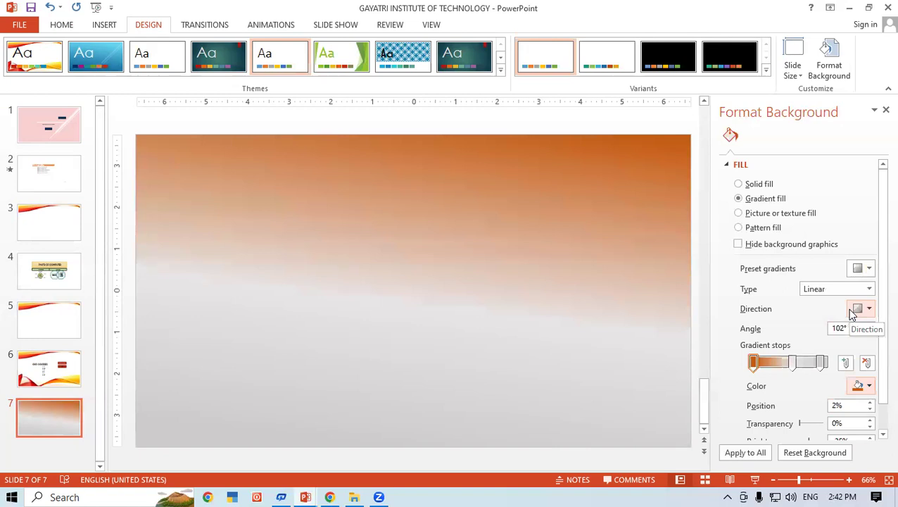
pyautogui.click(757, 362)
pyautogui.moveTo(757, 362); pyautogui.dragTo(766, 365)
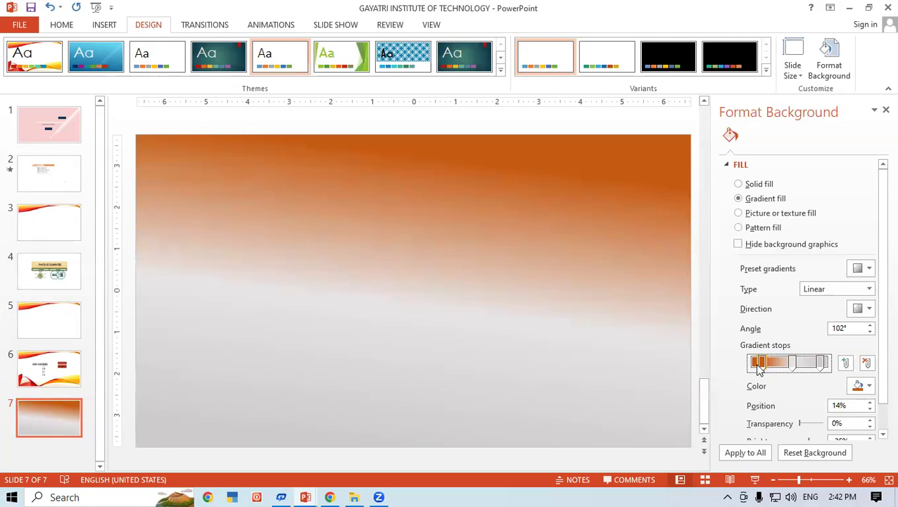
pyautogui.moveTo(764, 366); pyautogui.dragTo(765, 371)
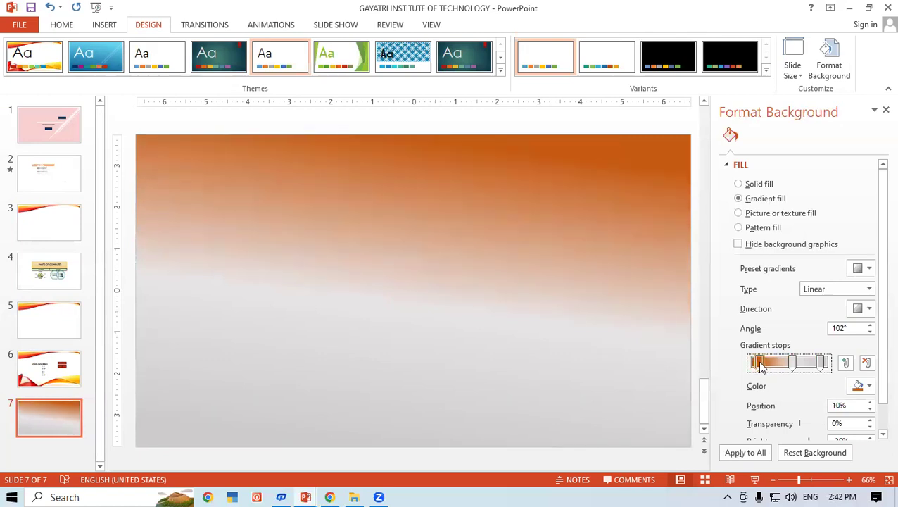
# - Make the middle gradient stop white at 56% and move the last stop to 100%
pyautogui.click(796, 364)
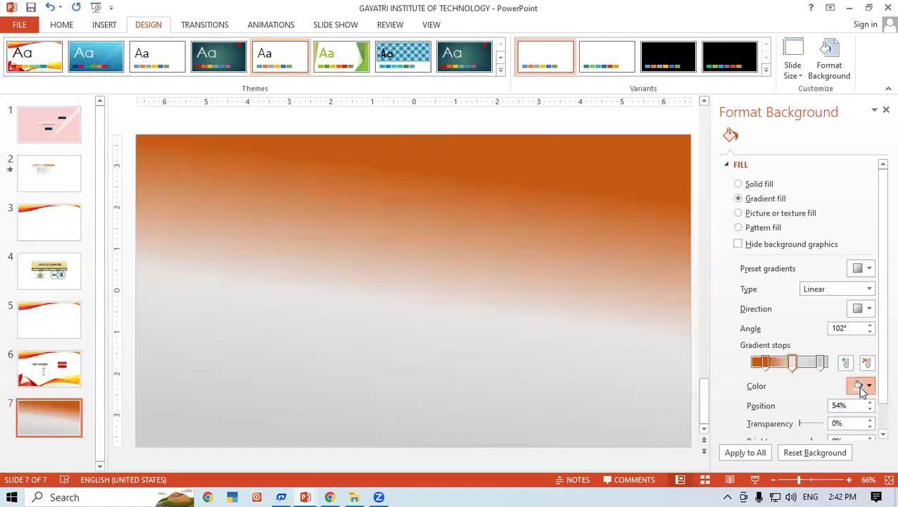
pyautogui.click(859, 386)
pyautogui.click(790, 271)
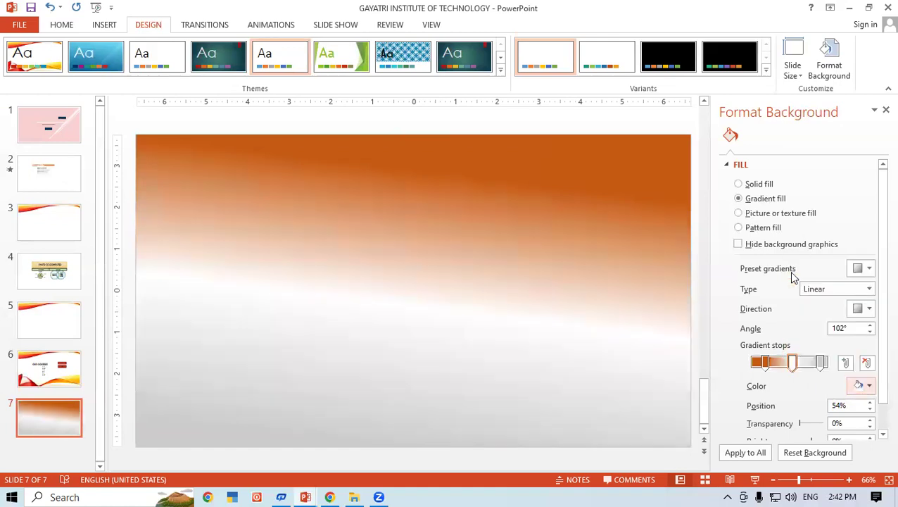
pyautogui.moveTo(795, 363)
pyautogui.mouseDown()
pyautogui.moveTo(815, 363)
pyautogui.moveTo(758, 362)
pyautogui.mouseUp()
pyautogui.click(763, 363)
pyautogui.click(823, 363)
pyautogui.moveTo(824, 363); pyautogui.dragTo(838, 365)
pyautogui.click(866, 386)
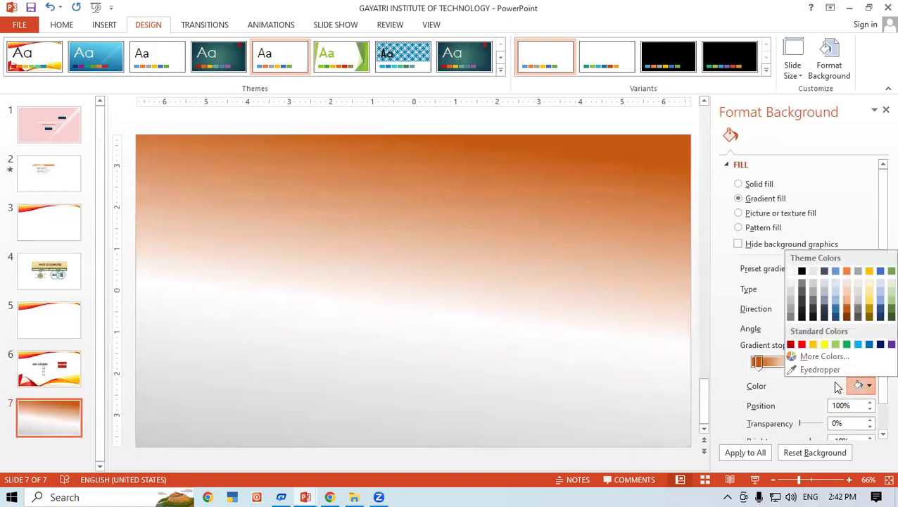
# - Make the bottom gradient stop green, positioned at 94%
pyautogui.click(848, 344)
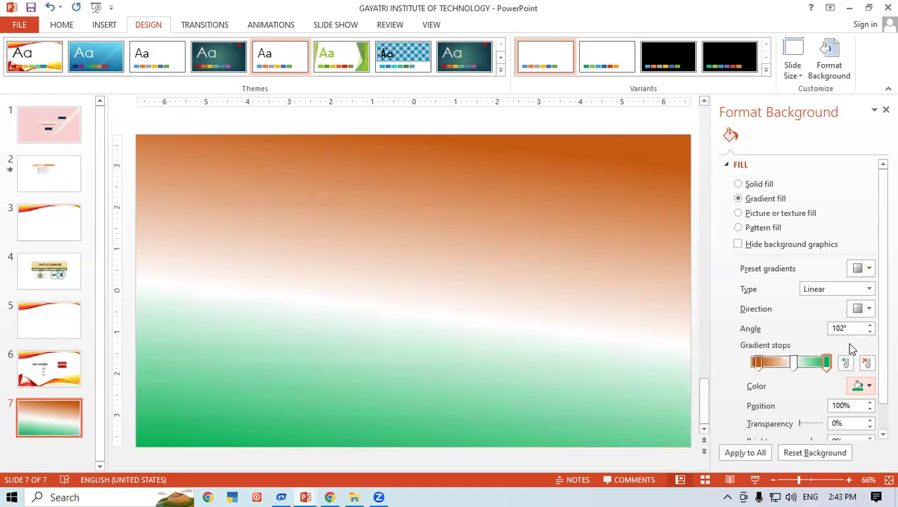
pyautogui.scroll(-1, 852, 348)
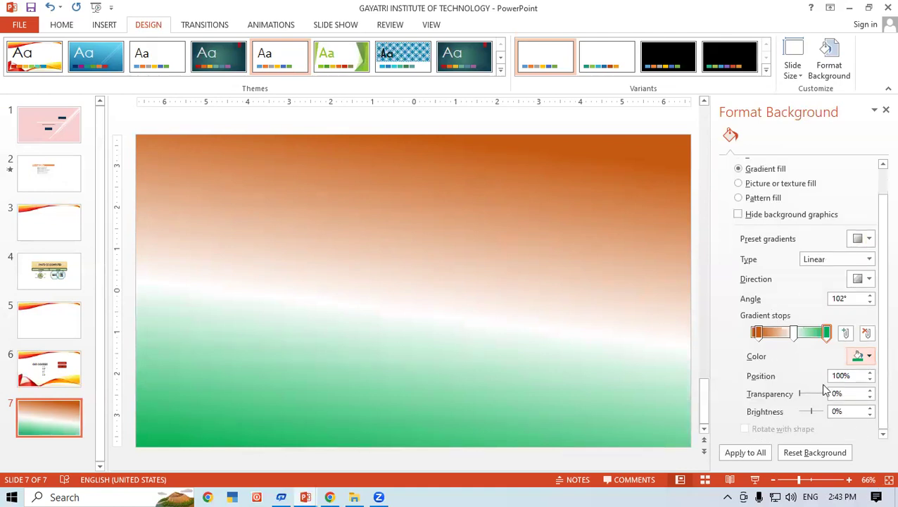
pyautogui.click(871, 373)
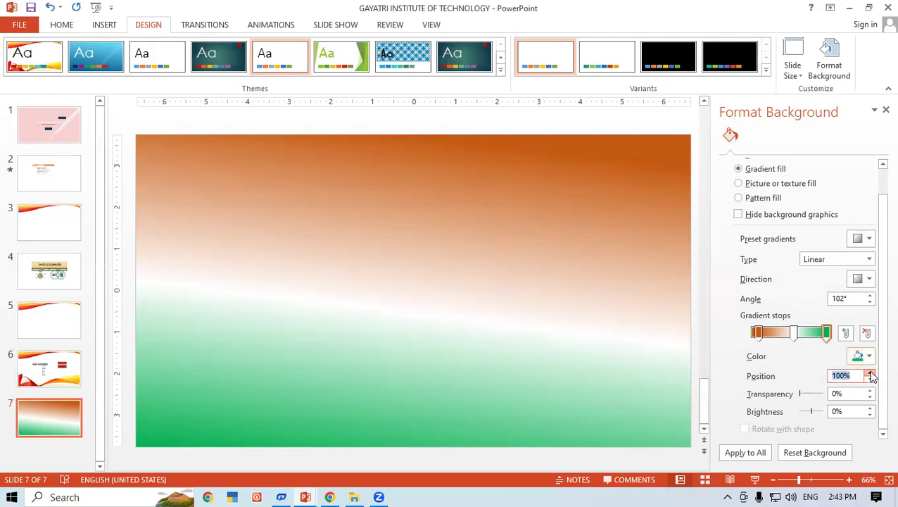
pyautogui.click(871, 380)
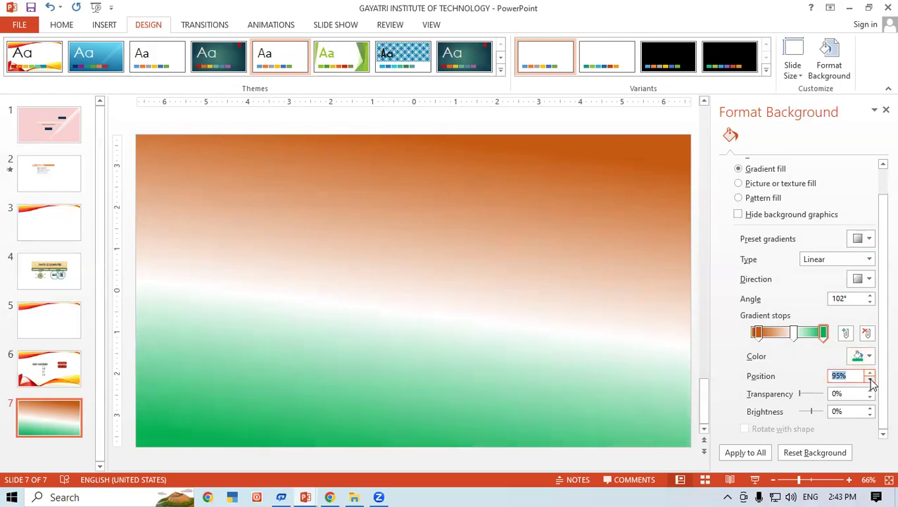
pyautogui.click(871, 381)
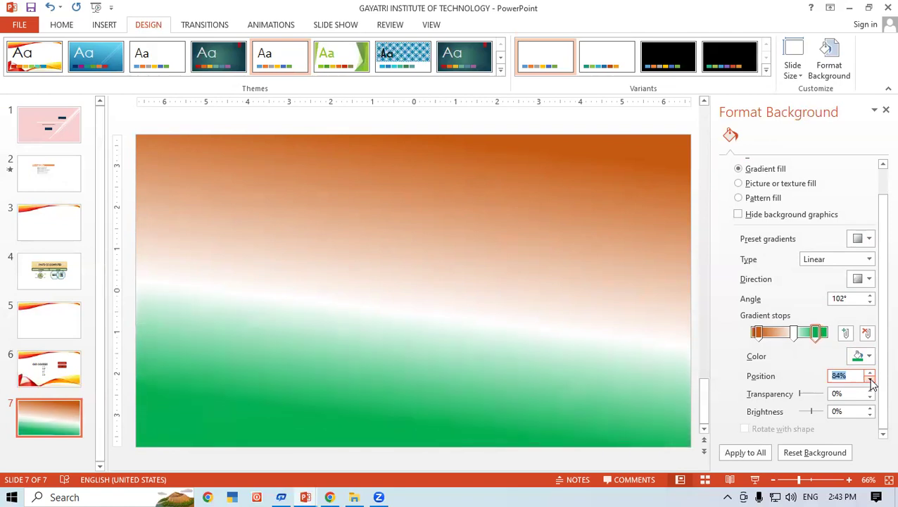
pyautogui.click(870, 374)
pyautogui.click(871, 373)
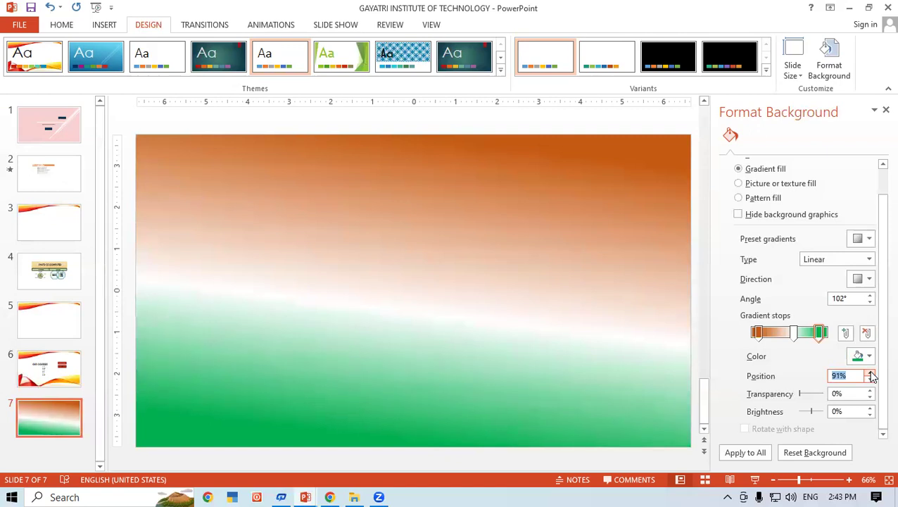
# - Set the middle white stop to position 56% and 34% transparency
pyautogui.click(794, 332)
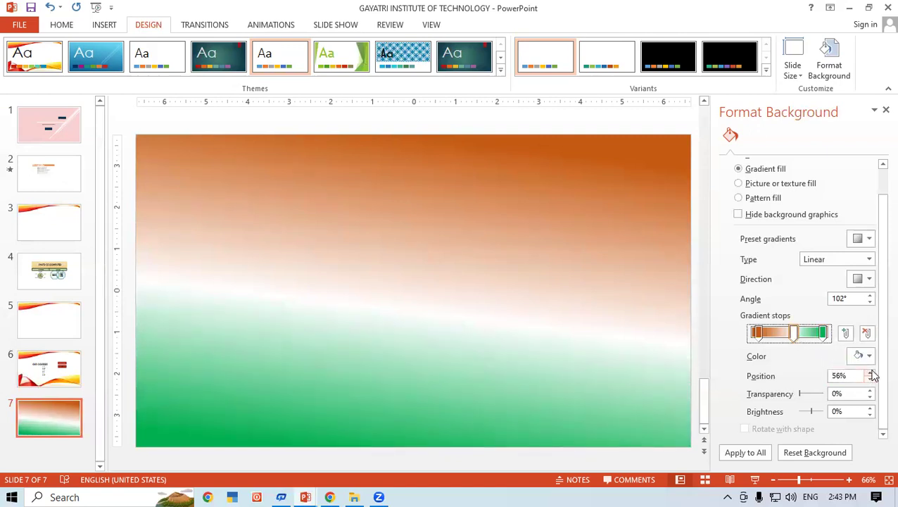
pyautogui.click(871, 373)
pyautogui.click(872, 380)
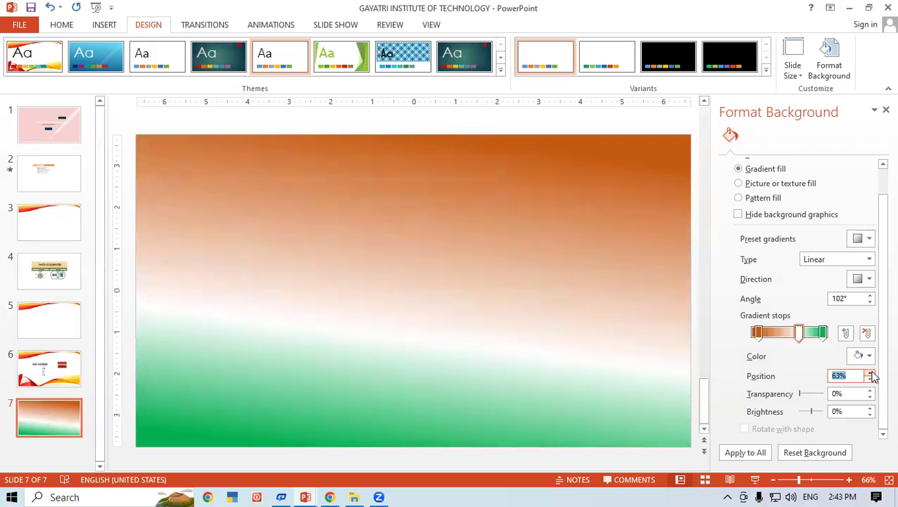
pyautogui.click(869, 382)
pyautogui.click(870, 382)
pyautogui.click(870, 382)
pyautogui.click(869, 382)
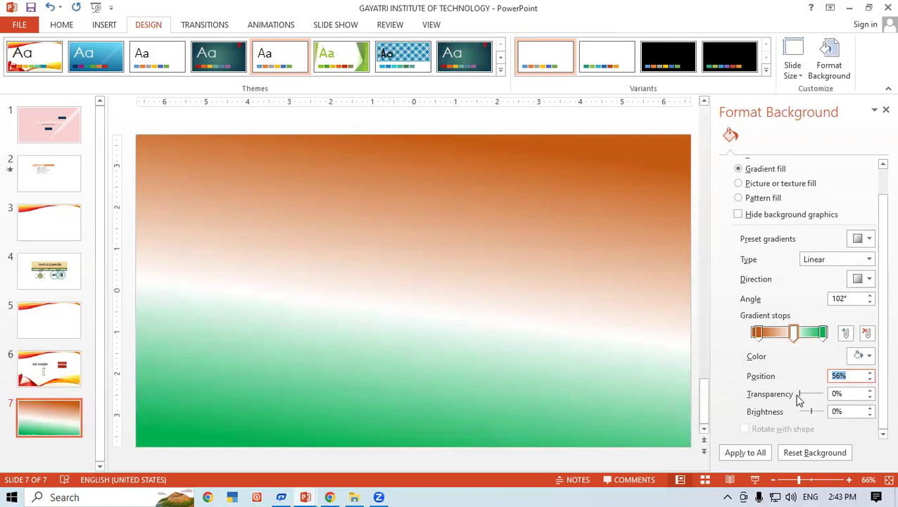
pyautogui.click(802, 395)
pyautogui.moveTo(802, 396)
pyautogui.mouseDown()
pyautogui.moveTo(821, 396)
pyautogui.moveTo(806, 393)
pyautogui.moveTo(826, 418)
pyautogui.moveTo(814, 414)
pyautogui.mouseUp()
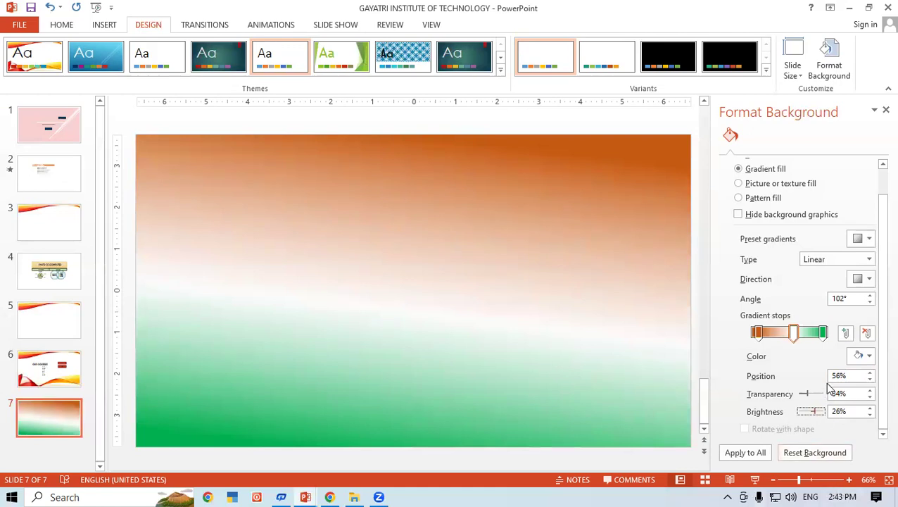
# - Try several gradient directions, settling on Linear Down at 90° with orange on top
pyautogui.click(873, 280)
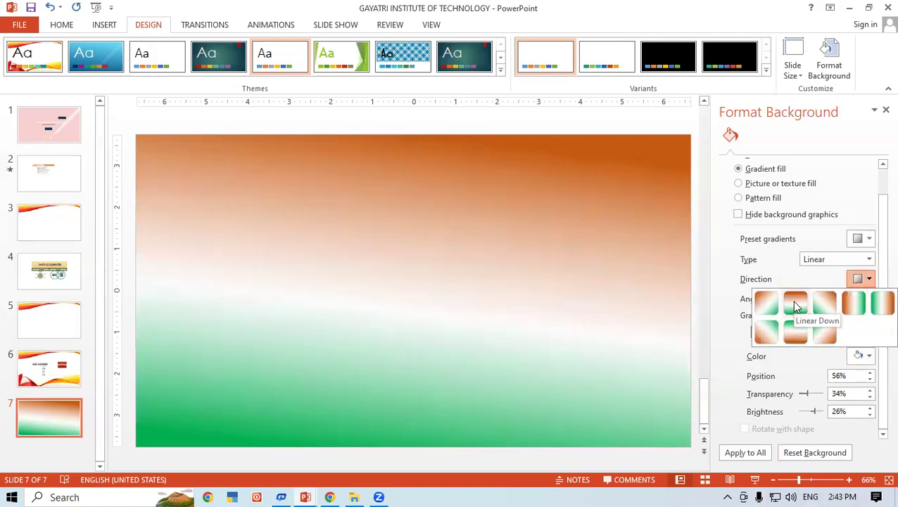
pyautogui.click(796, 304)
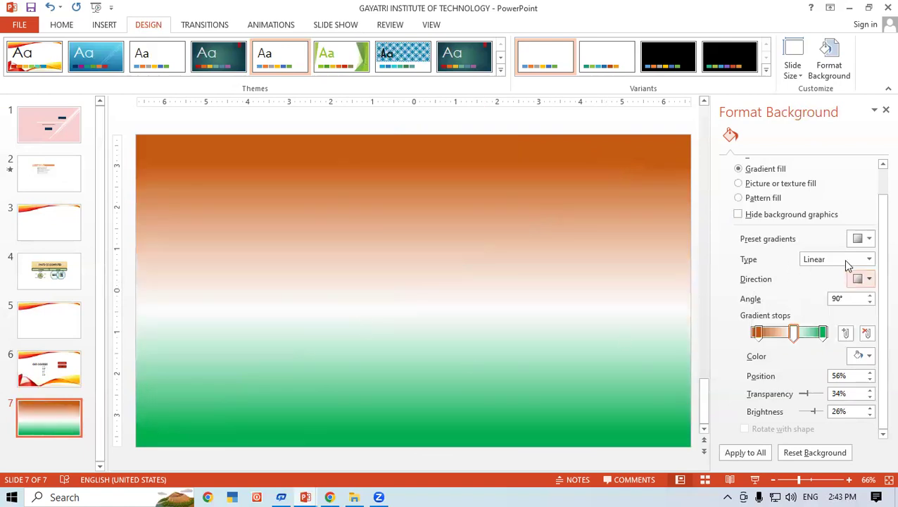
pyautogui.click(858, 280)
pyautogui.click(858, 309)
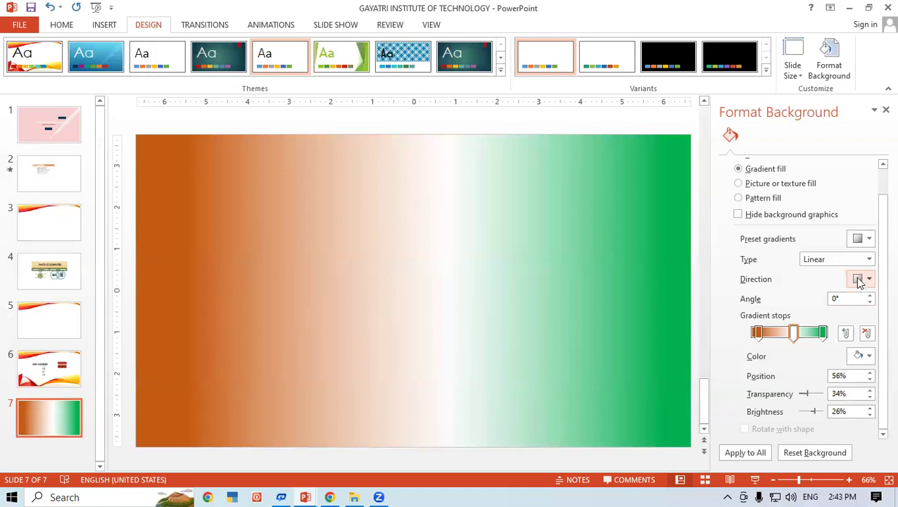
pyautogui.click(862, 278)
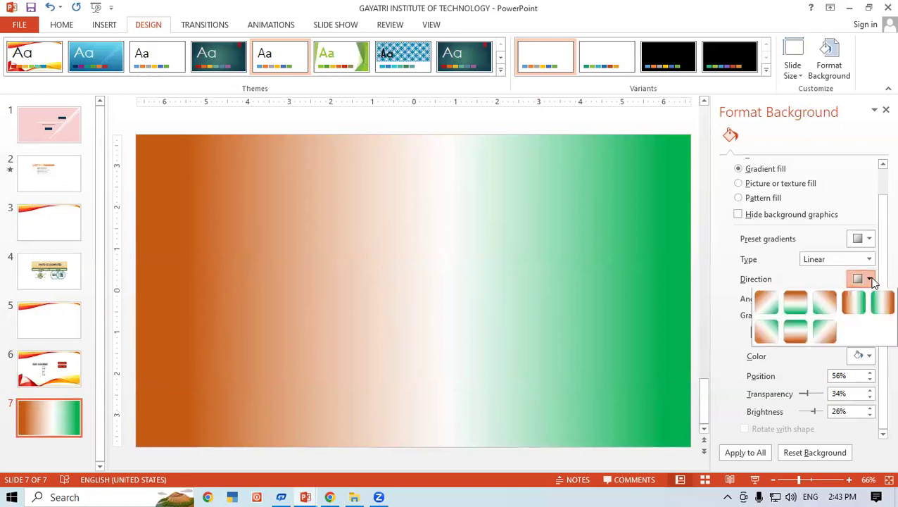
pyautogui.click(792, 333)
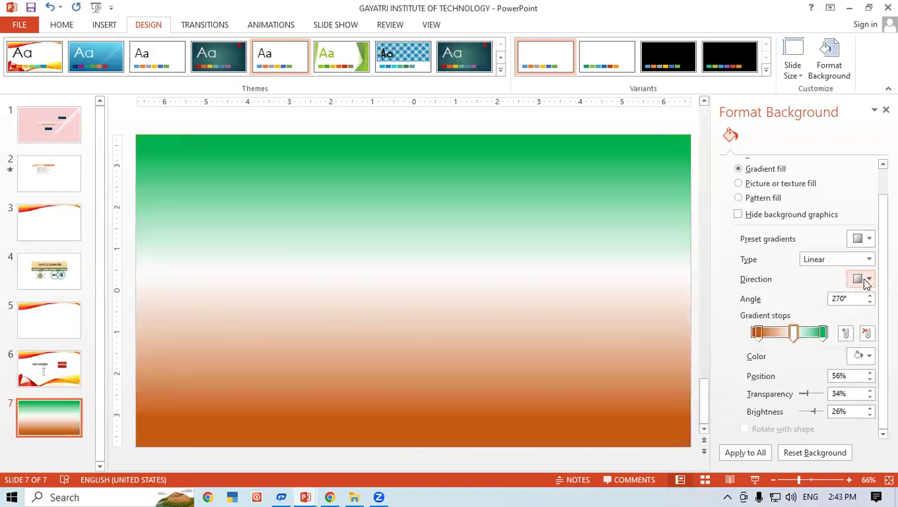
pyautogui.click(864, 278)
pyautogui.click(767, 337)
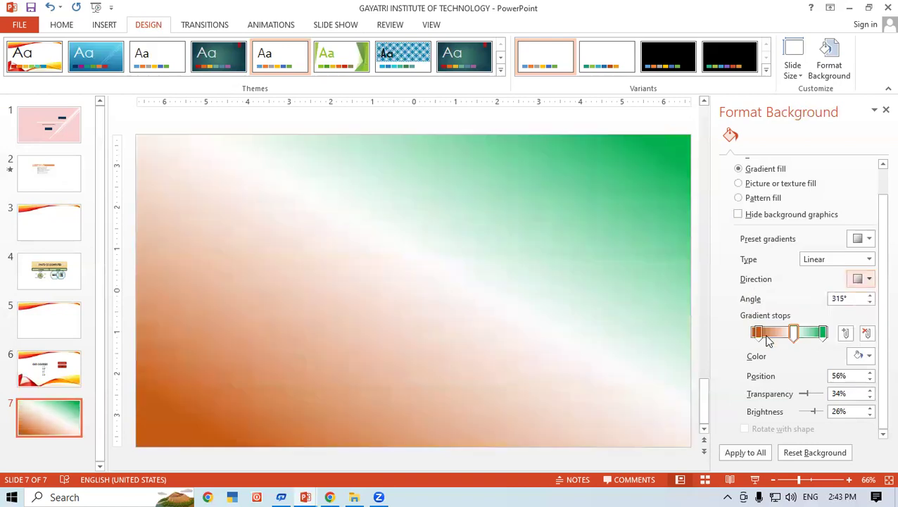
pyautogui.click(863, 278)
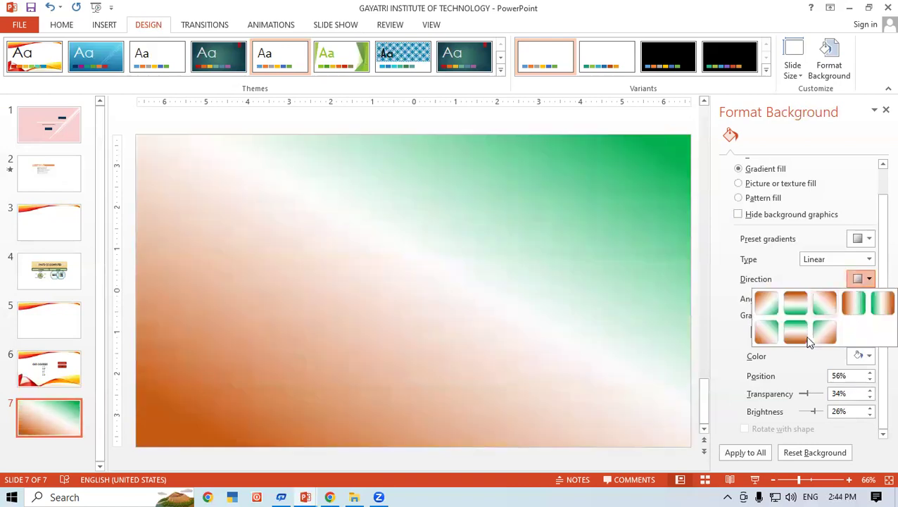
pyautogui.click(796, 340)
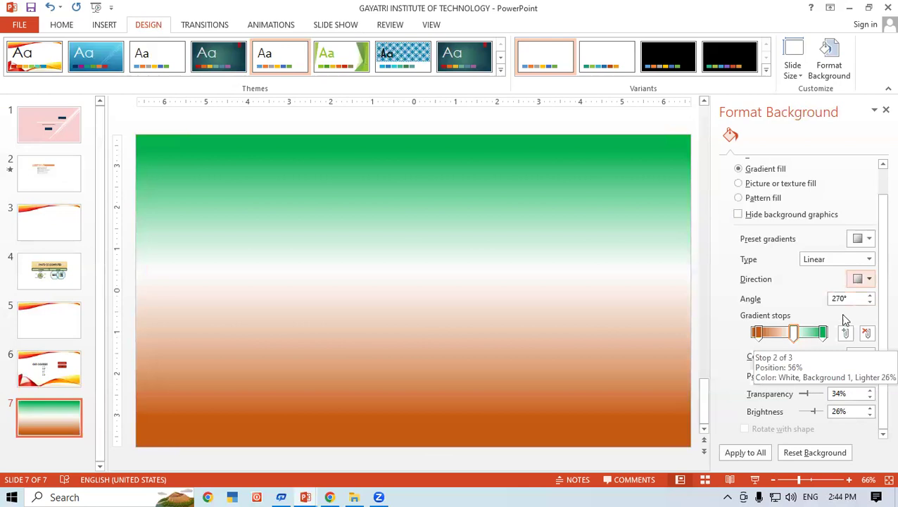
pyautogui.click(861, 281)
pyautogui.click(800, 303)
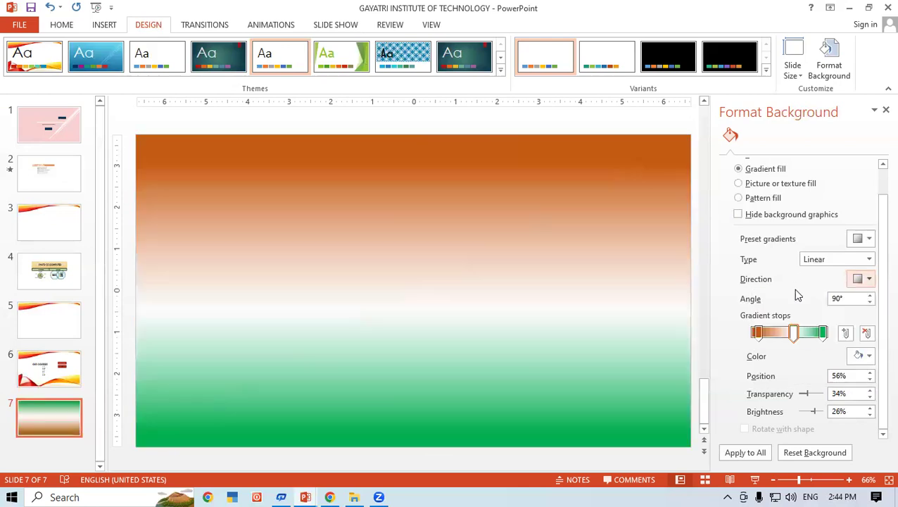
# - Check the gradient Type list, keeping Linear, and browse the Preset gradients
pyautogui.click(870, 260)
pyautogui.click(871, 260)
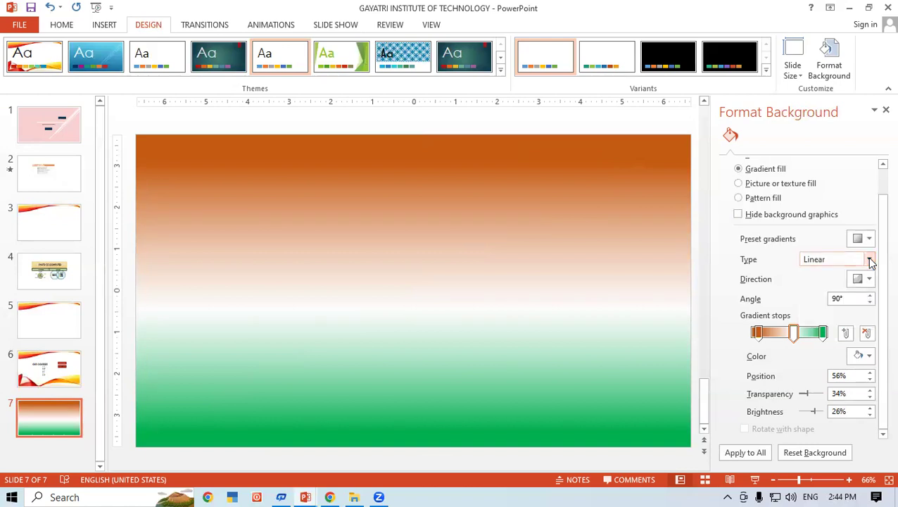
pyautogui.click(869, 243)
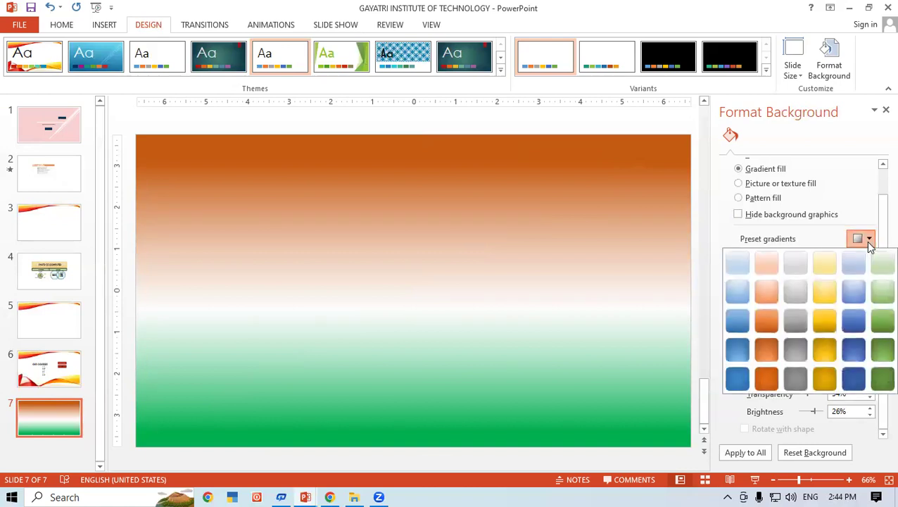
pyautogui.click(867, 240)
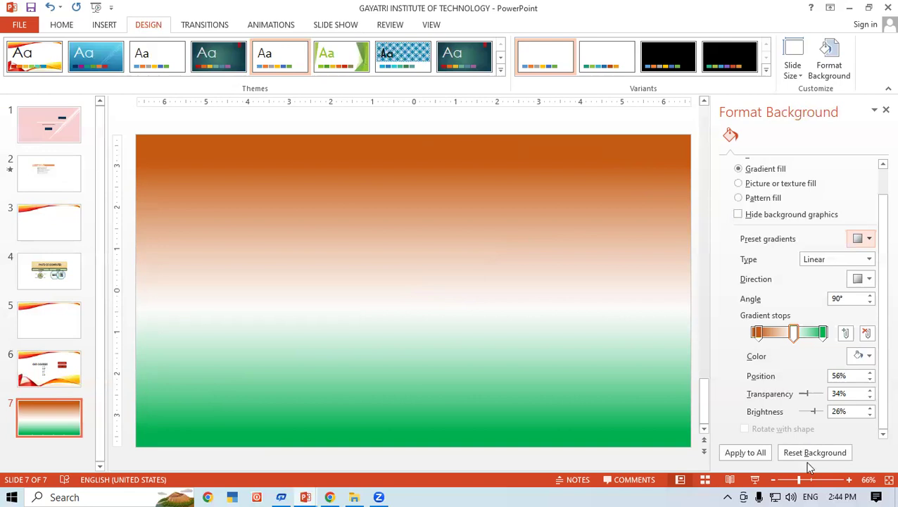
pyautogui.click(811, 453)
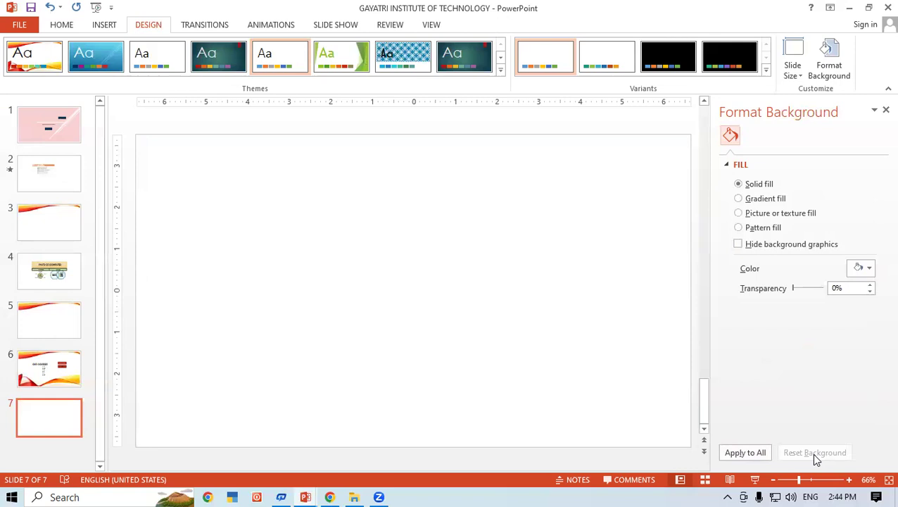
pyautogui.hotkey('ctrl', 'z')
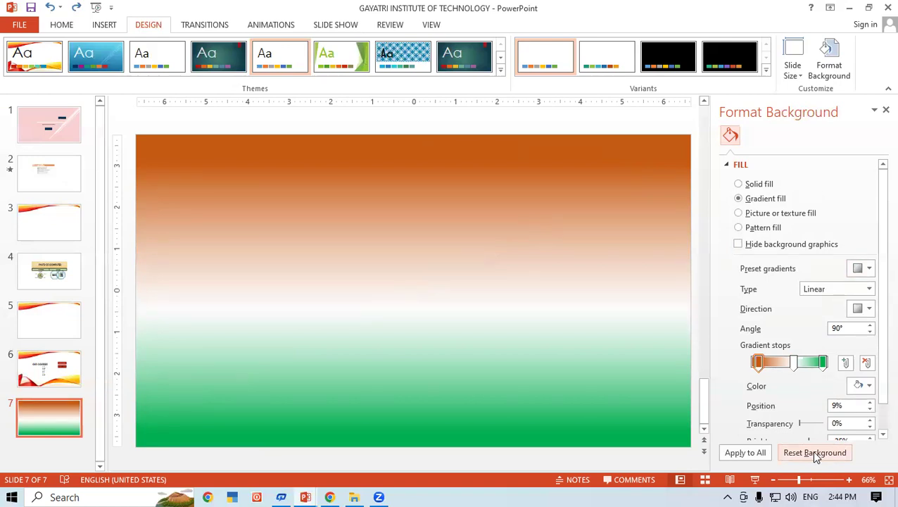
# - Close Format Background and draw a wide text box reading INDIA across the slide
pyautogui.click(884, 111)
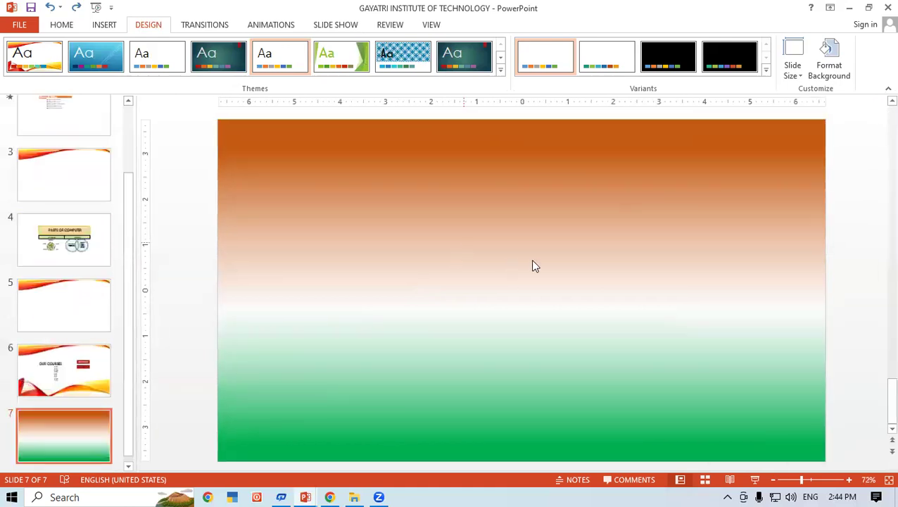
pyautogui.click(112, 27)
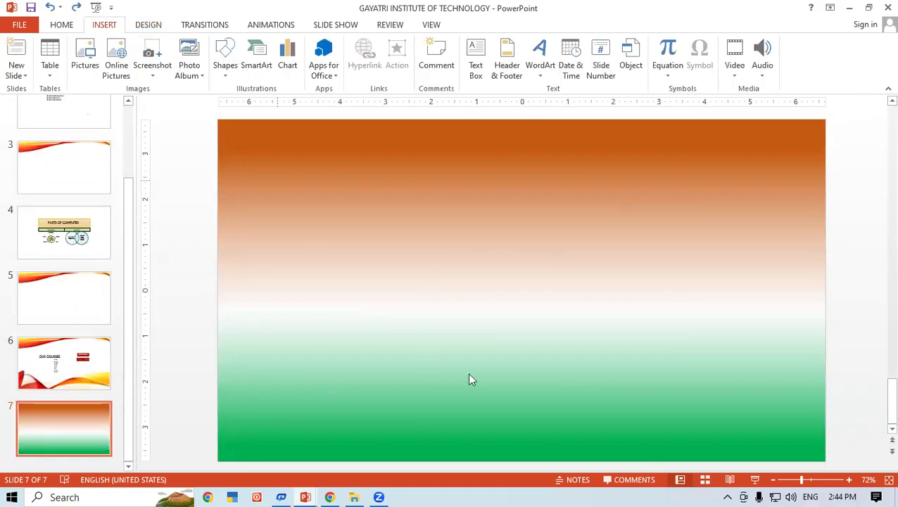
pyautogui.click(476, 67)
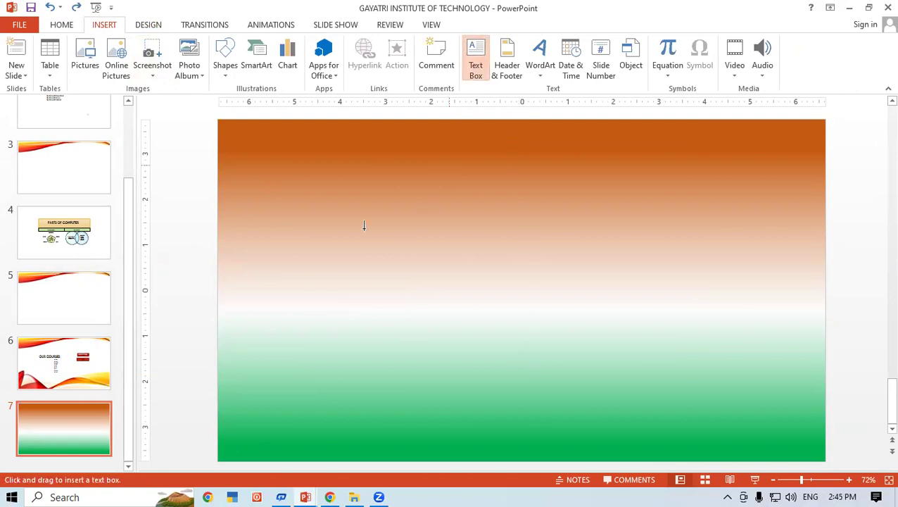
pyautogui.moveTo(307, 231); pyautogui.dragTo(752, 341)
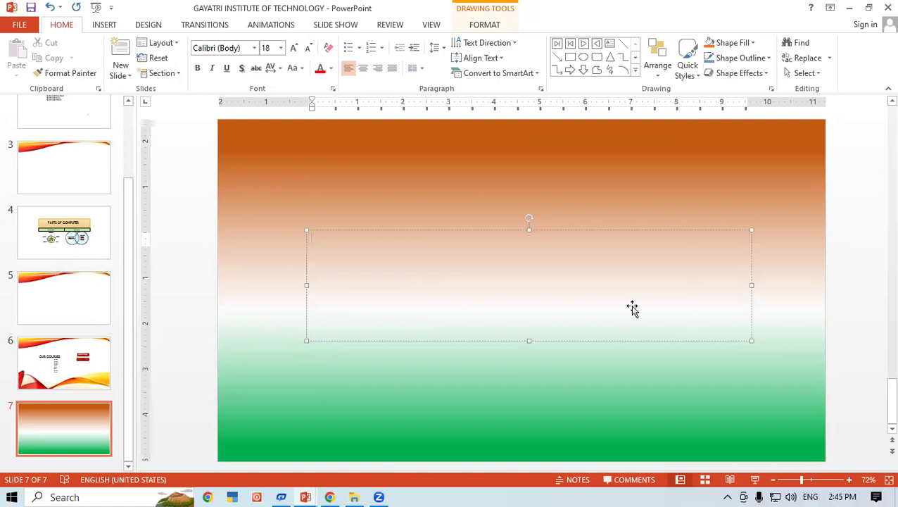
pyautogui.write('INDIA')
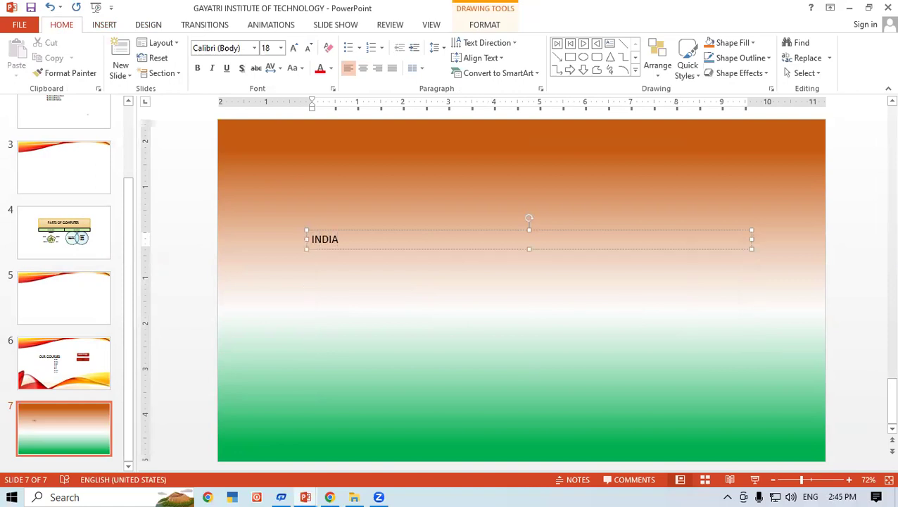
# - Make INDIA bold at 166 pt and shift the text box further right
pyautogui.hotkey('shift', 'Left')
pyautogui.hotkey('shift', 'Left')
pyautogui.hotkey('shift', 'Left')
pyautogui.hotkey('shift', 'Left')
pyautogui.hotkey('ctrl', 'shift', '.')
pyautogui.hotkey('ctrl', 'shift', '.')
pyautogui.hotkey('ctrl', 'shift', '.')
pyautogui.hotkey('ctrl', 'shift', '.')
pyautogui.hotkey('ctrl', 'shift', '.')
pyautogui.hotkey('ctrl', 'shift', '.')
pyautogui.hotkey('ctrl', 'shift', '.')
pyautogui.hotkey('ctrl', 'shift', '.')
pyautogui.hotkey('ctrl', 'shift', '.')
pyautogui.hotkey('ctrl', 'shift', ',')
pyautogui.hotkey('ctrl', 'shift', ',')
pyautogui.hotkey('ctrl', 'shift', ',')
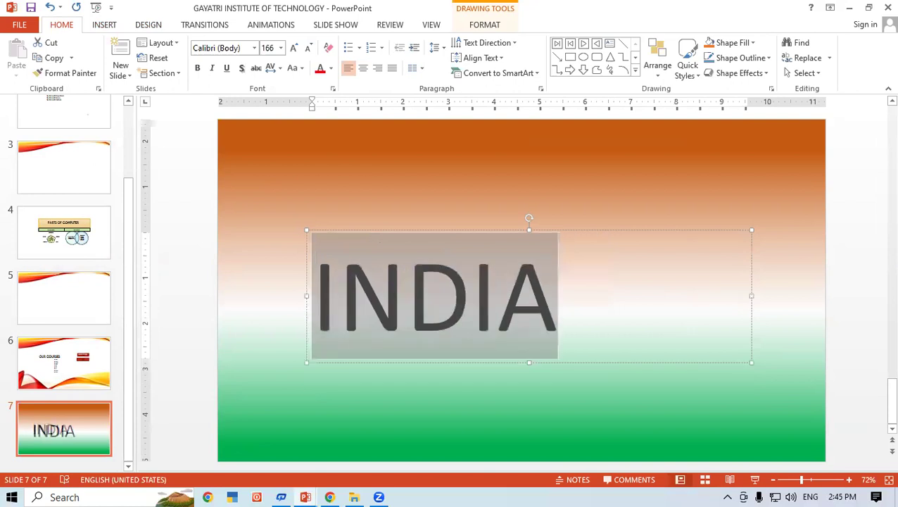
pyautogui.hotkey('ctrl', 'b')
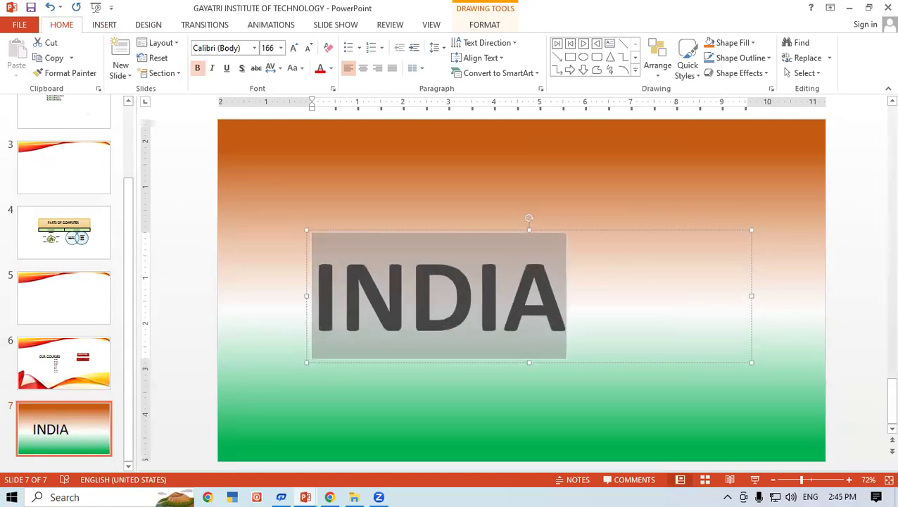
pyautogui.click(680, 231)
pyautogui.moveTo(681, 231); pyautogui.dragTo(755, 227)
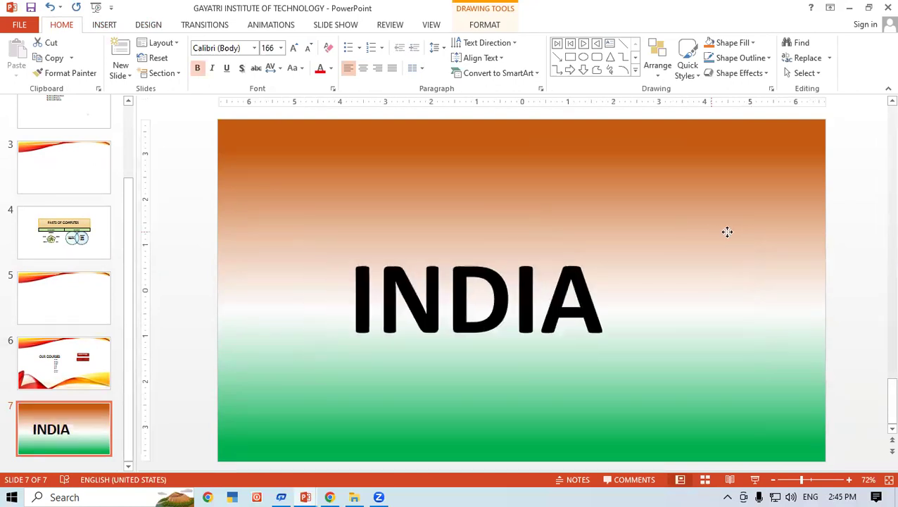
pyautogui.click(394, 175)
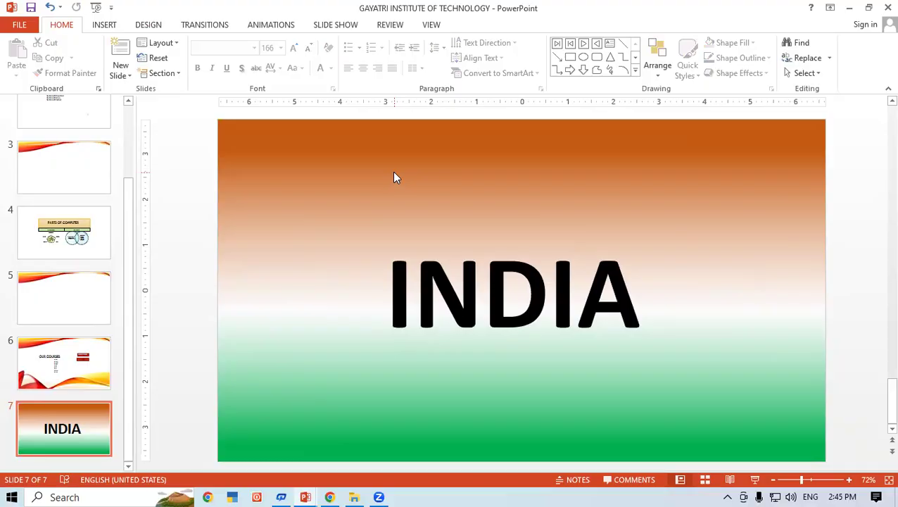
# - Preview slide 7 full screen with Shift+F5, then bring up slide 5's layout choices
pyautogui.hotkey('shift', 'F5')
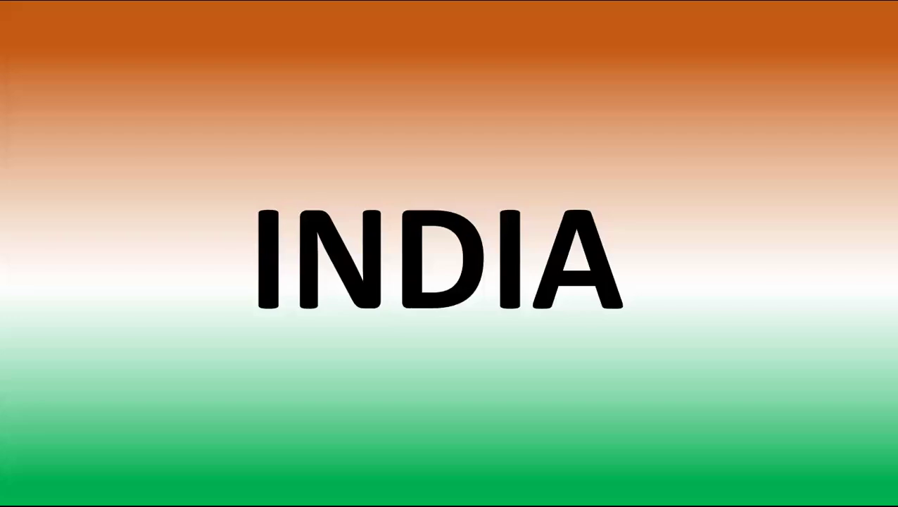
pyautogui.press('Escape')
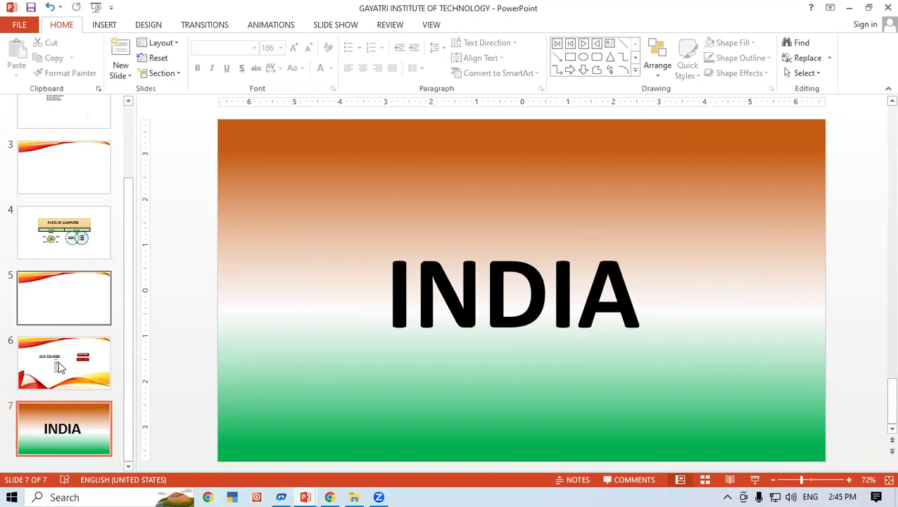
pyautogui.click(79, 309)
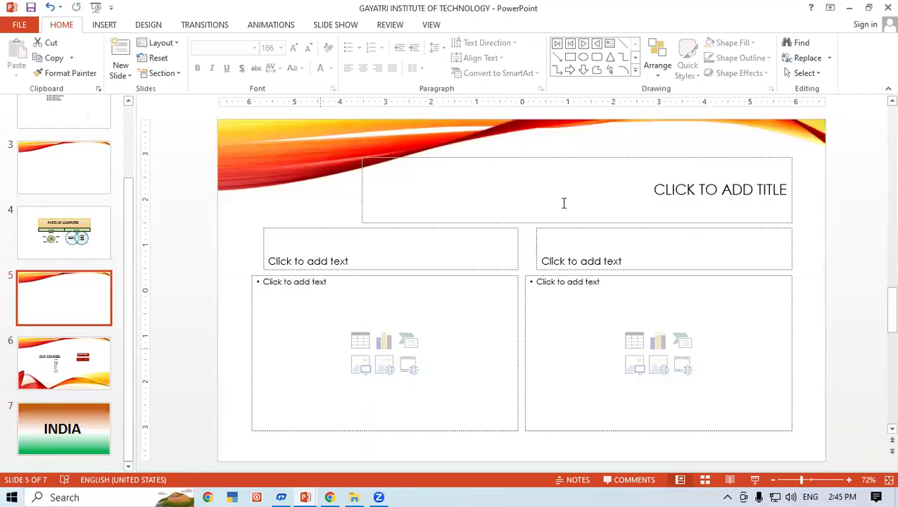
pyautogui.click(147, 28)
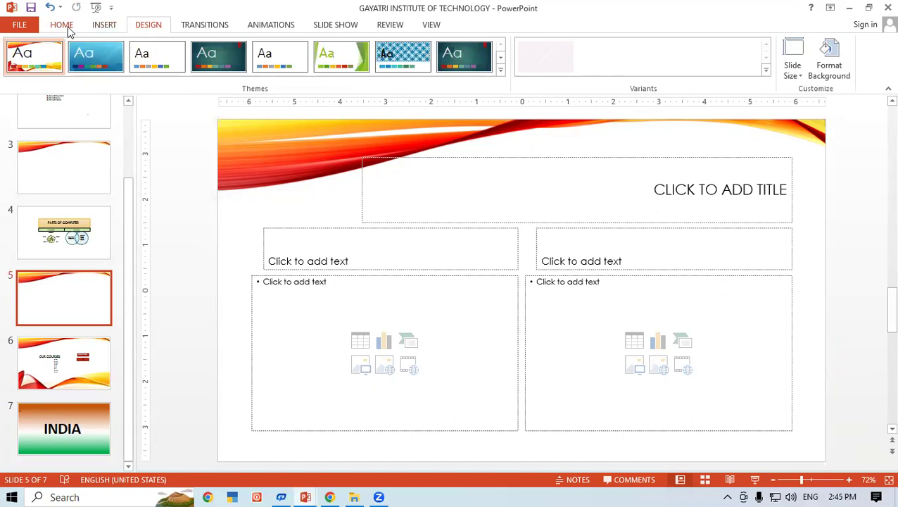
pyautogui.click(67, 27)
pyautogui.click(160, 44)
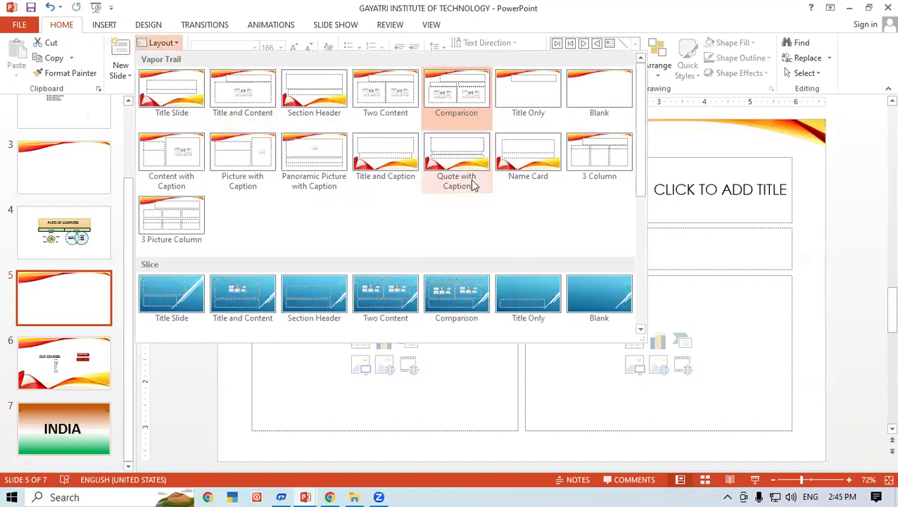
# - Give slide 5 the Blank layout, apply the white Office theme, and open Format Background
pyautogui.click(611, 88)
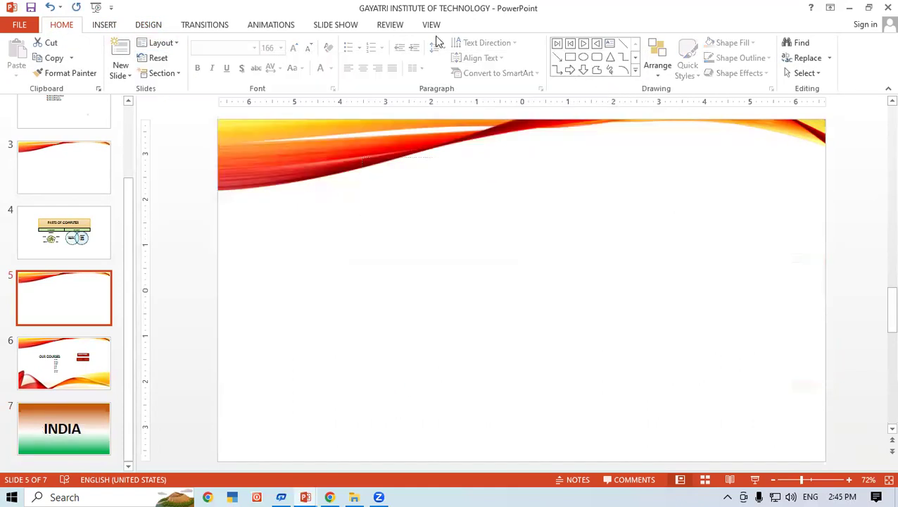
pyautogui.click(156, 26)
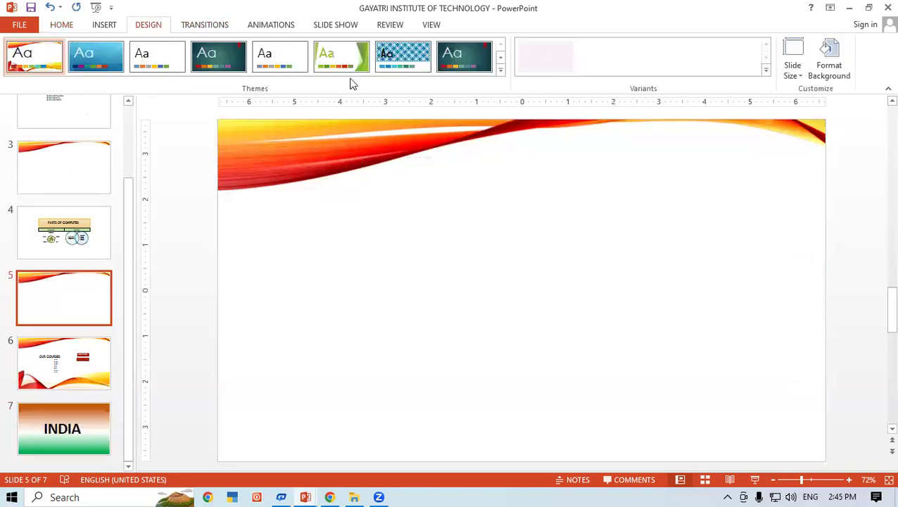
pyautogui.click(766, 73)
pyautogui.moveTo(714, 86)
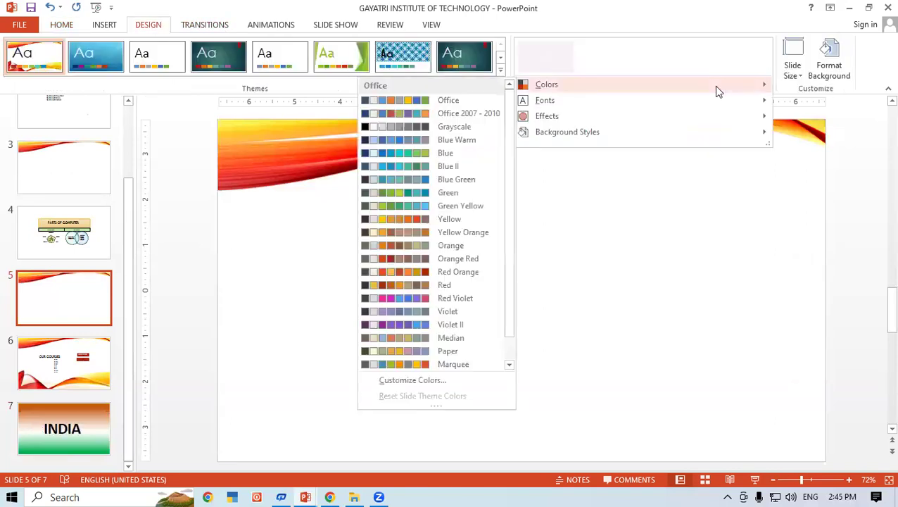
pyautogui.click(674, 308)
pyautogui.click(500, 70)
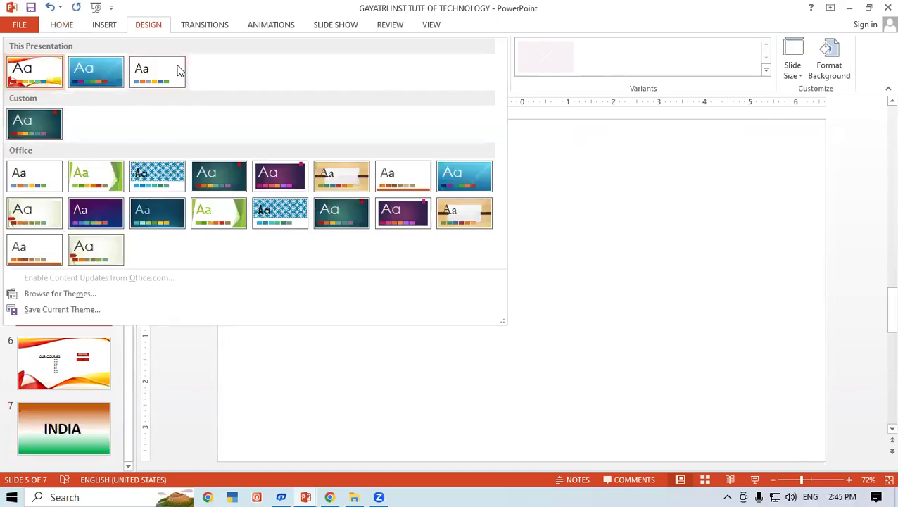
pyautogui.click(176, 69)
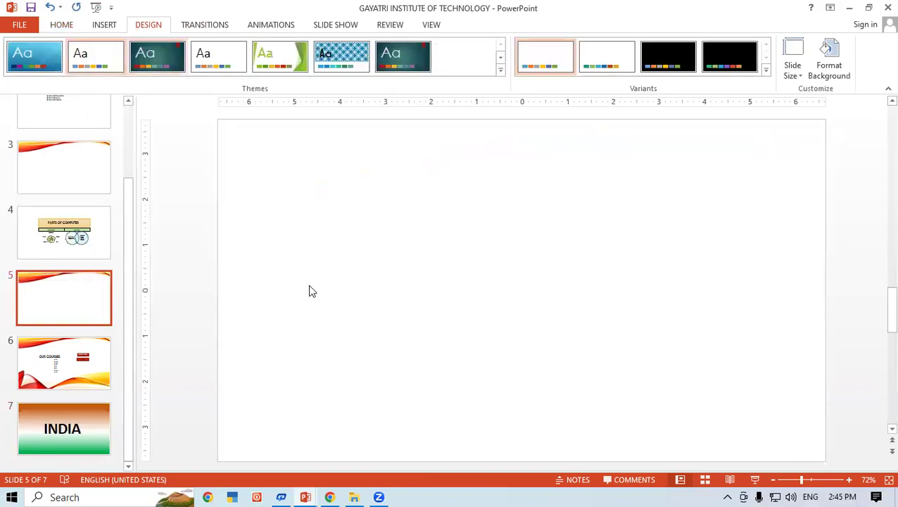
pyautogui.click(828, 70)
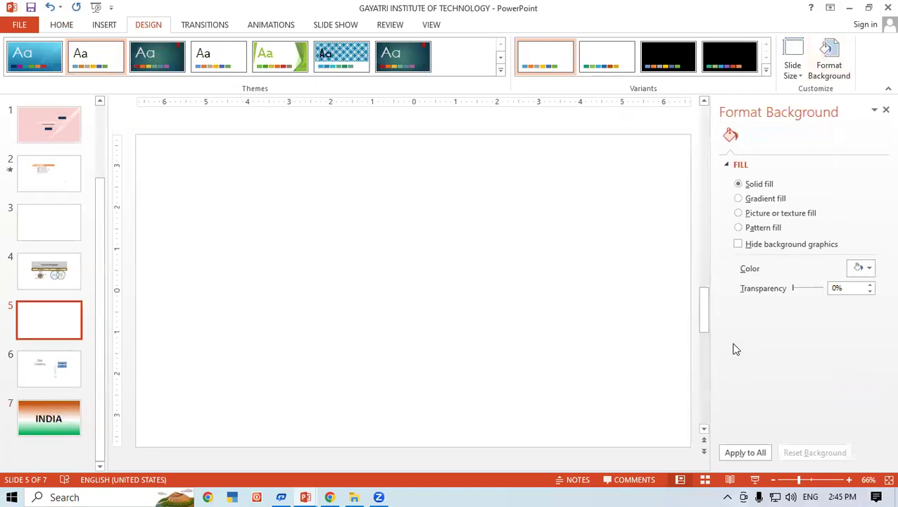
# - Fill slide 5's background with a texture, trying fish fossil, cork, dark wood and green marble before granite
pyautogui.click(739, 213)
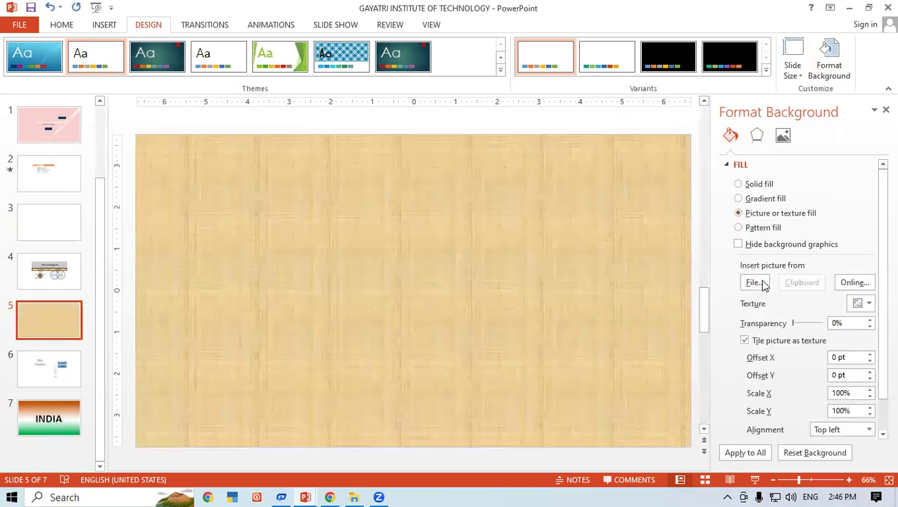
pyautogui.click(869, 304)
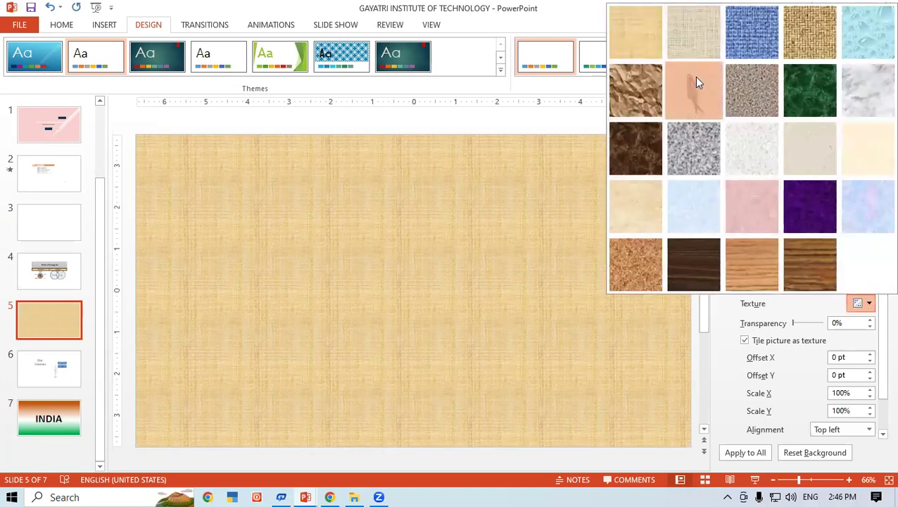
pyautogui.click(697, 83)
pyautogui.click(869, 304)
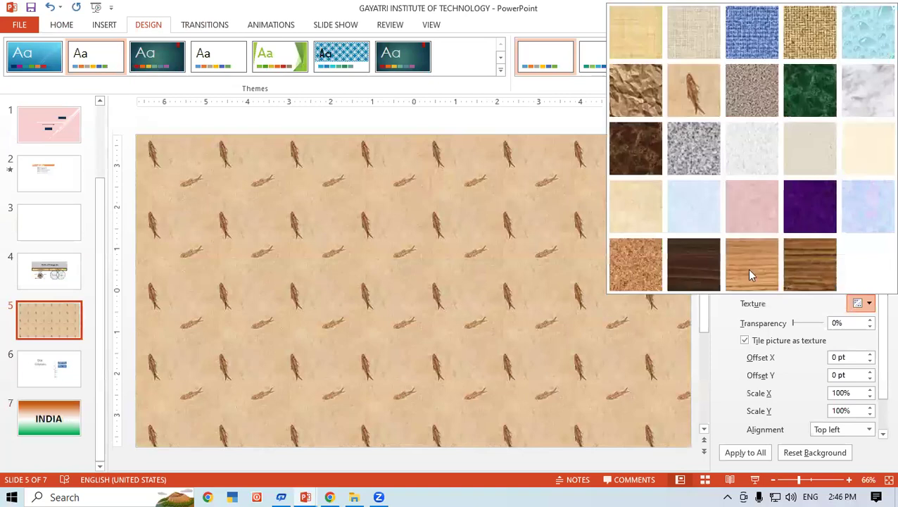
pyautogui.click(619, 250)
pyautogui.click(869, 304)
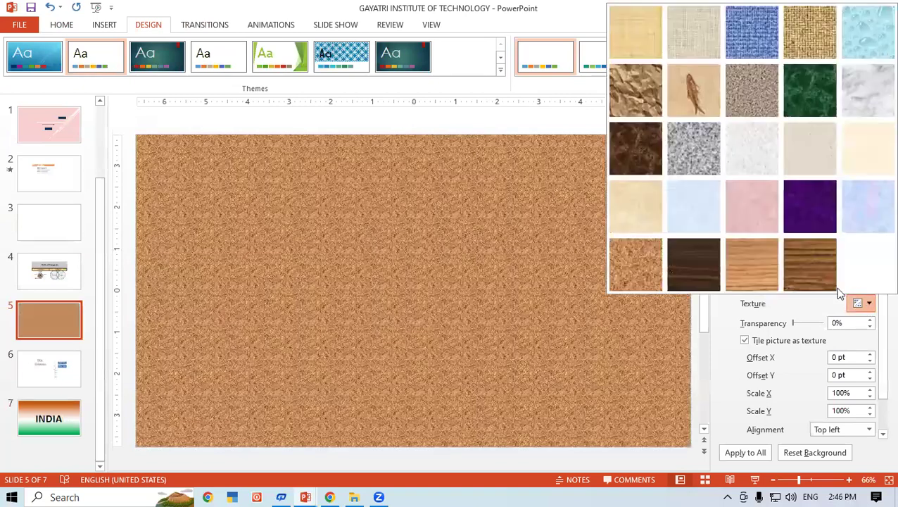
pyautogui.click(676, 263)
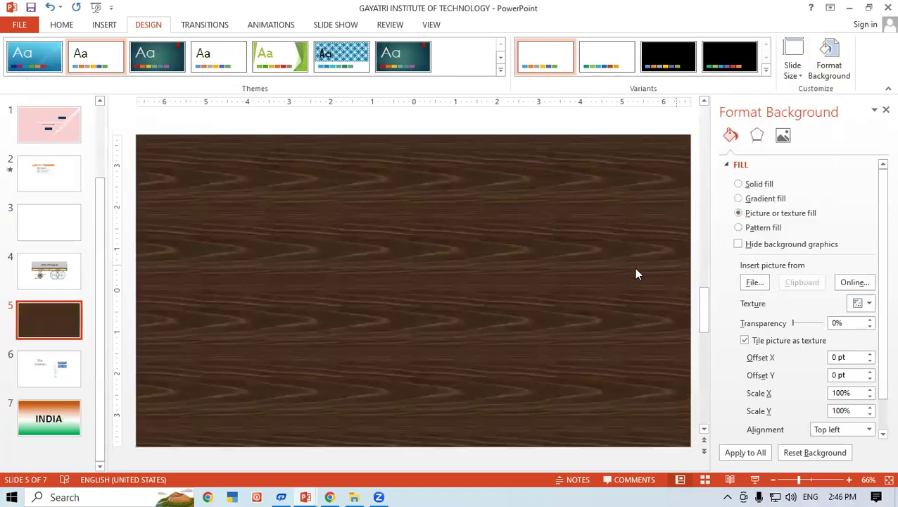
pyautogui.click(868, 304)
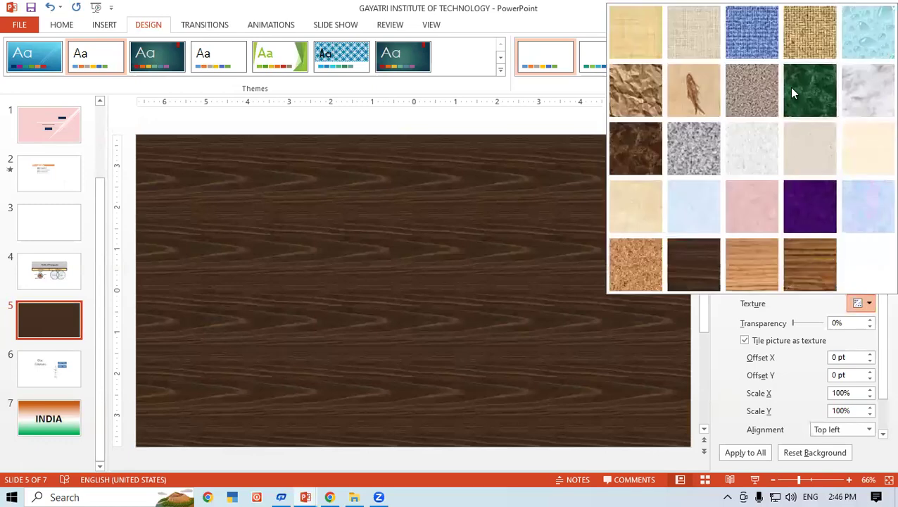
pyautogui.click(791, 92)
pyautogui.click(869, 304)
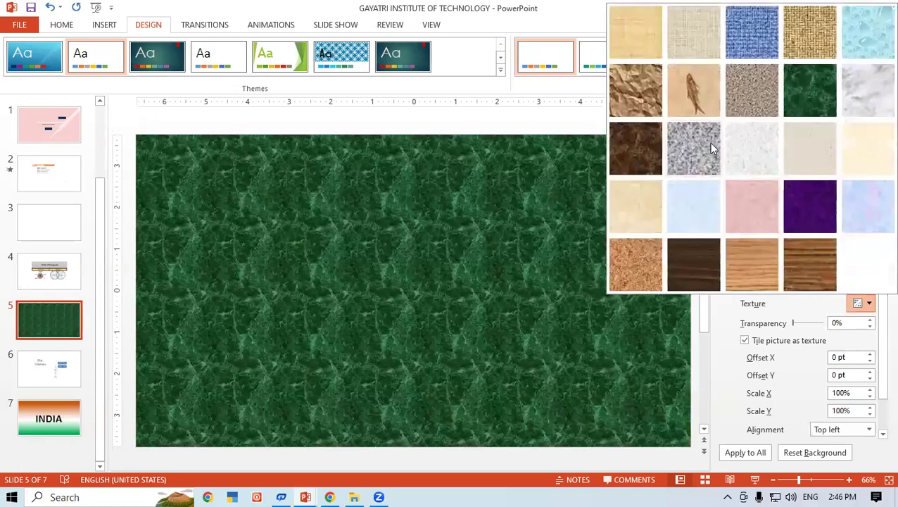
pyautogui.click(713, 148)
pyautogui.click(871, 307)
pyautogui.click(708, 159)
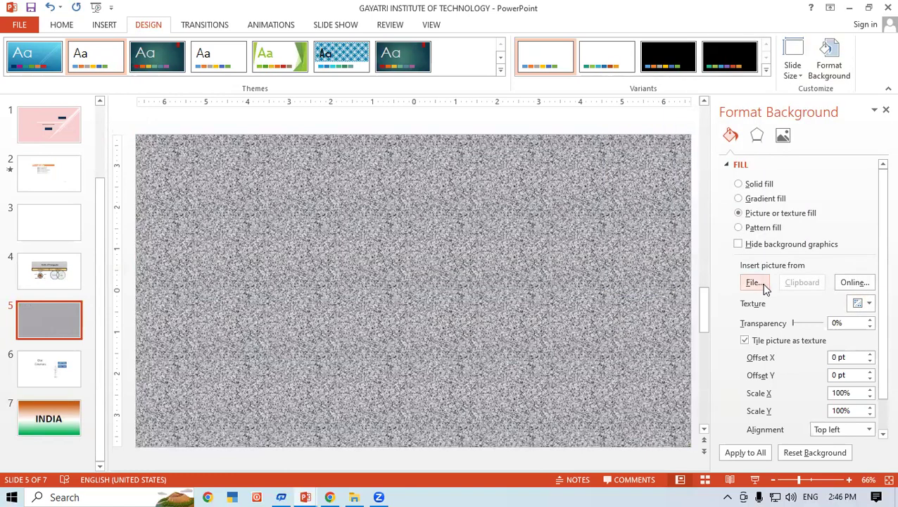
# - Set slide 5's background to picture 1803529 from PHOTO ALBUM, then select slide 7
pyautogui.click(759, 284)
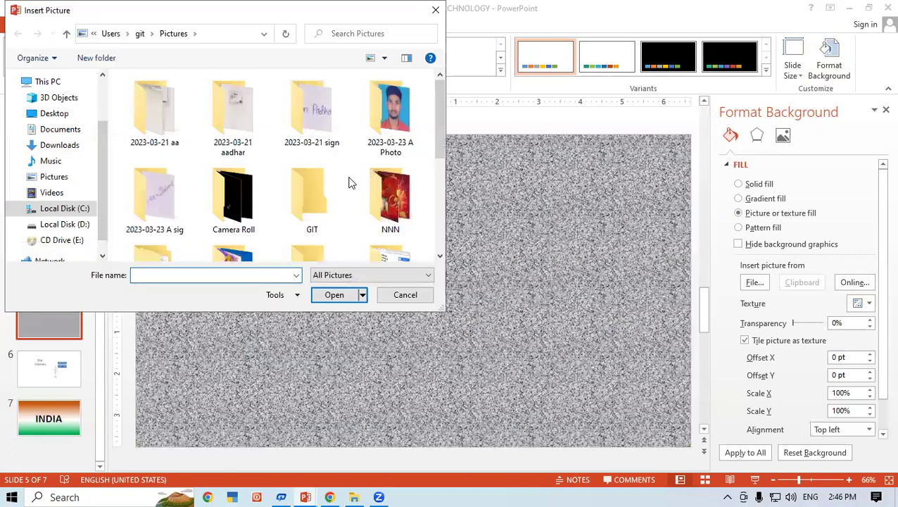
pyautogui.scroll(-1, 349, 181)
pyautogui.doubleClick(260, 212)
pyautogui.click(312, 113)
pyautogui.click(332, 296)
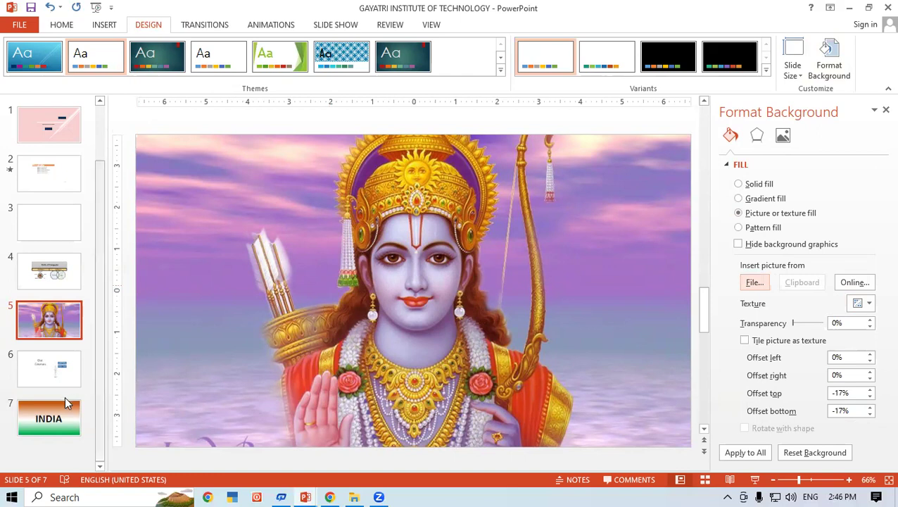
pyautogui.click(55, 414)
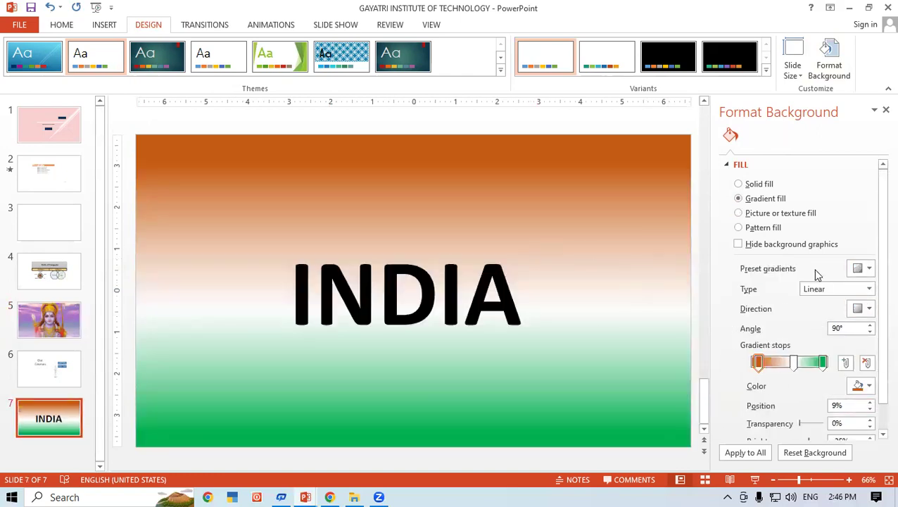
# - Fill slide 7's background with picture 1803529 and give slide 3 a dotted pattern background
pyautogui.click(752, 214)
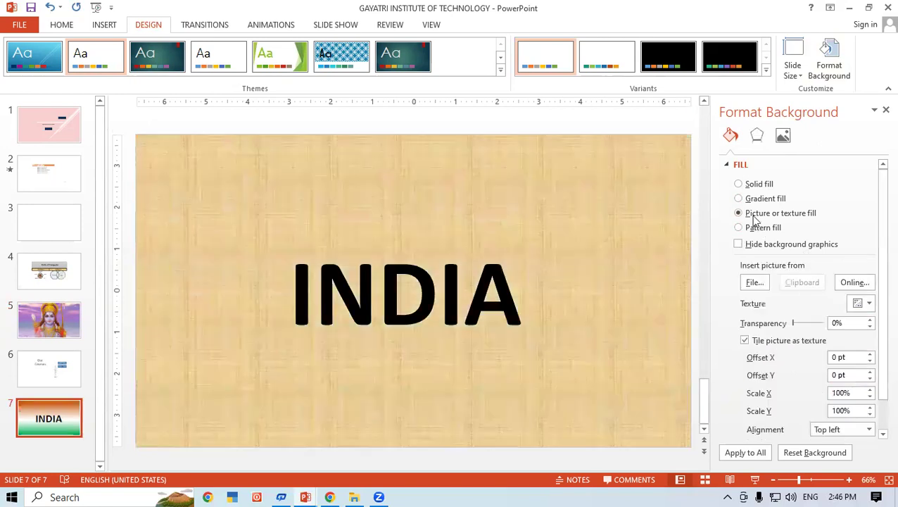
pyautogui.click(753, 282)
pyautogui.scroll(-1, 297, 186)
pyautogui.scroll(1, 295, 117)
pyautogui.click(295, 115)
pyautogui.click(328, 295)
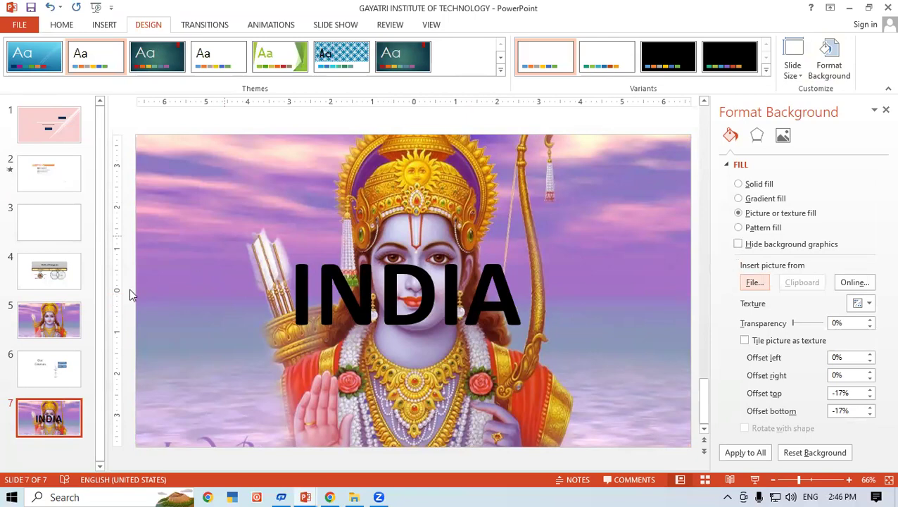
pyautogui.click(70, 221)
pyautogui.click(740, 228)
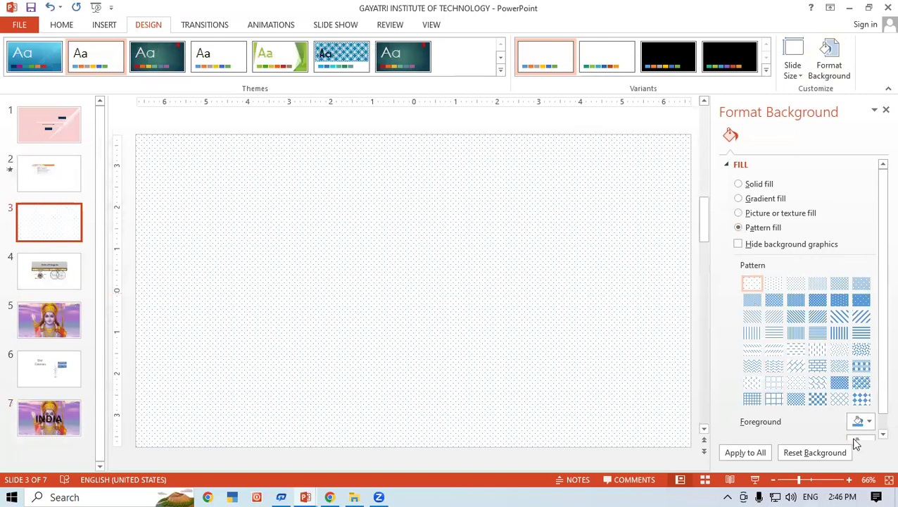
# - Make slide 3's background pattern red with the wide downward diagonal stripe pattern
pyautogui.scroll(-1, 858, 426)
pyautogui.click(868, 405)
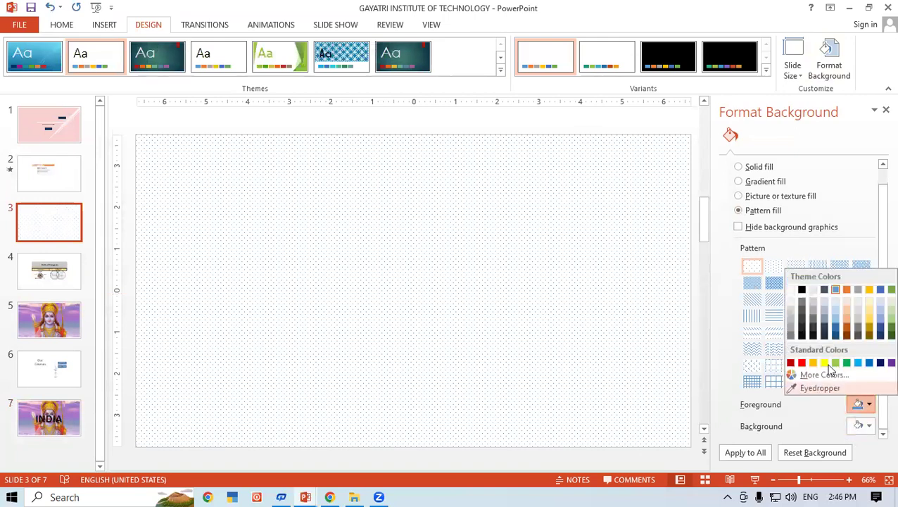
pyautogui.click(802, 363)
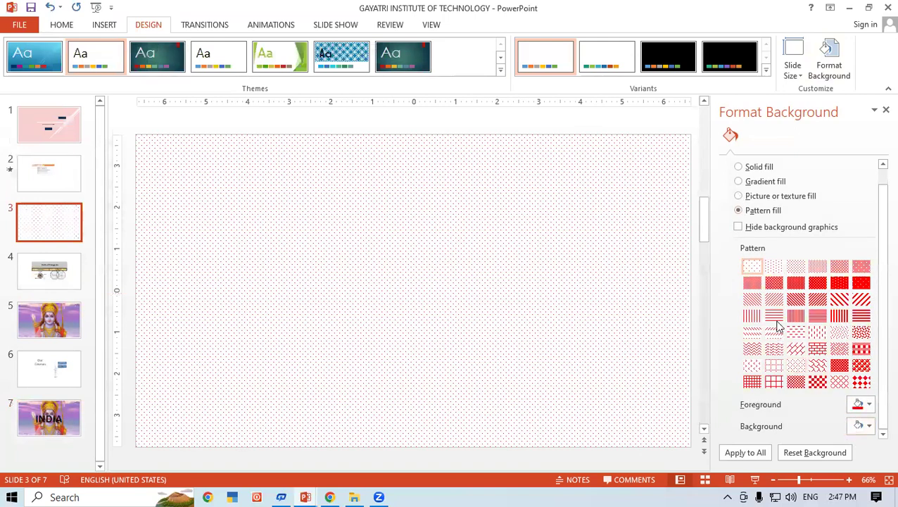
pyautogui.click(838, 300)
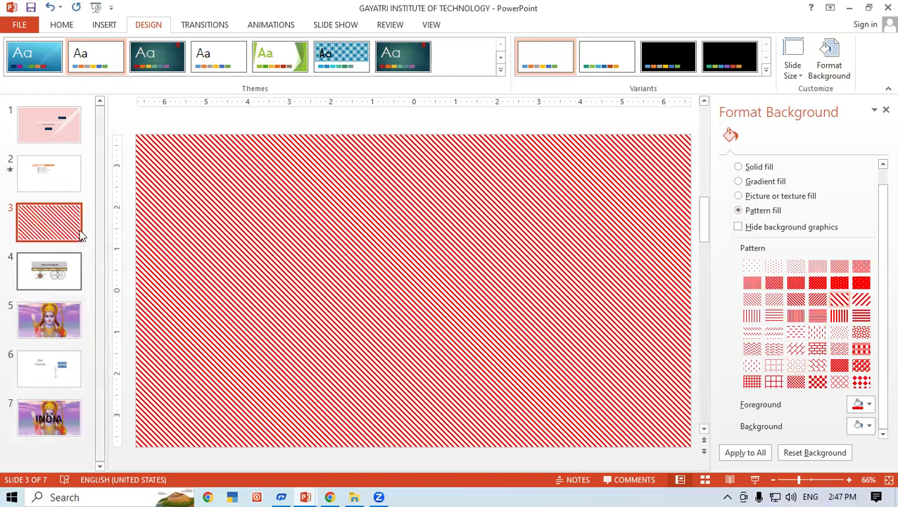
pyautogui.scroll(-3, 104, 325)
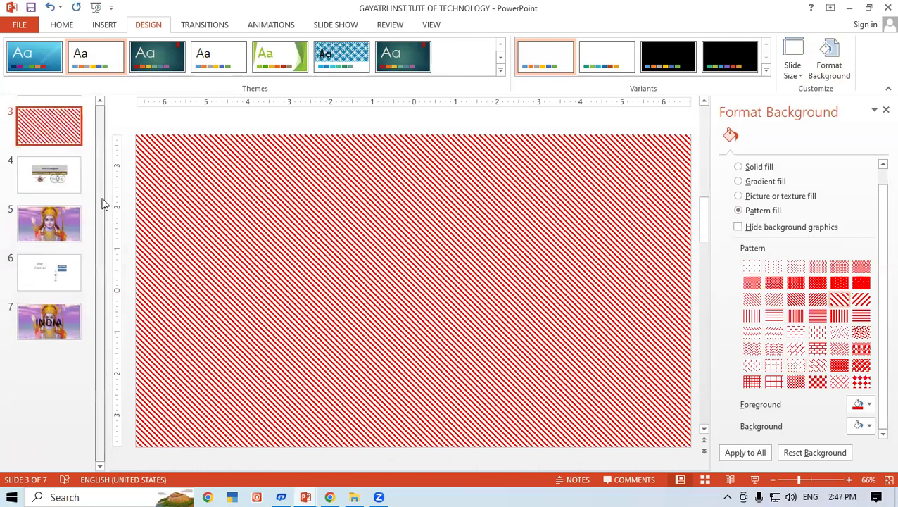
# - Apply the green Facet theme to the presentation, then return to slide 3
pyautogui.click(356, 310)
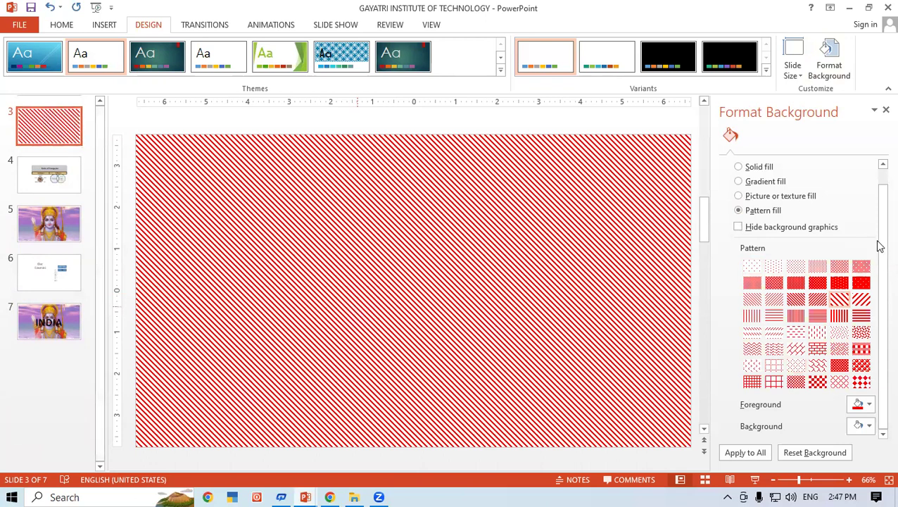
pyautogui.press('pageup')
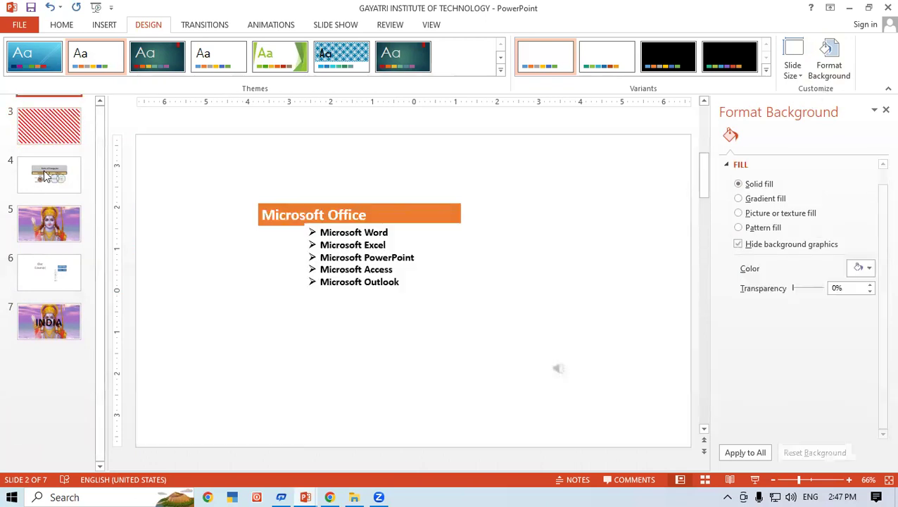
pyautogui.click(283, 64)
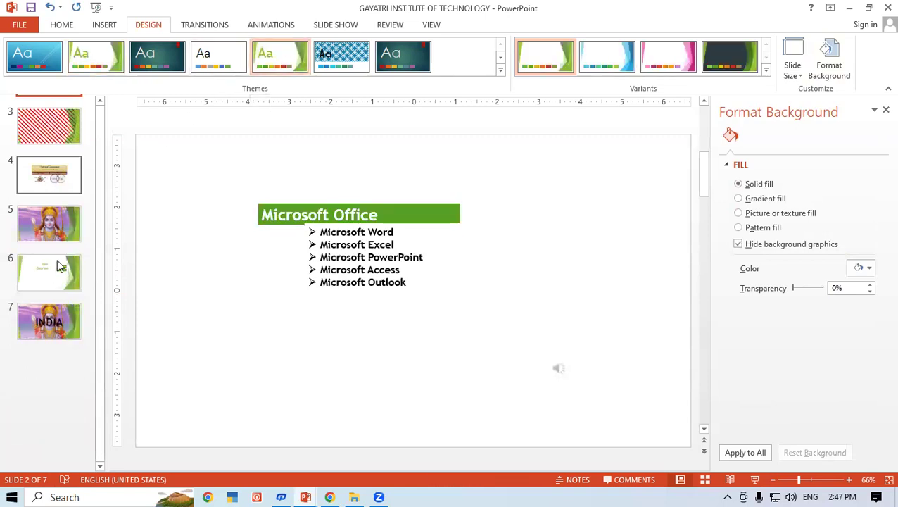
pyautogui.click(49, 175)
pyautogui.press('Up')
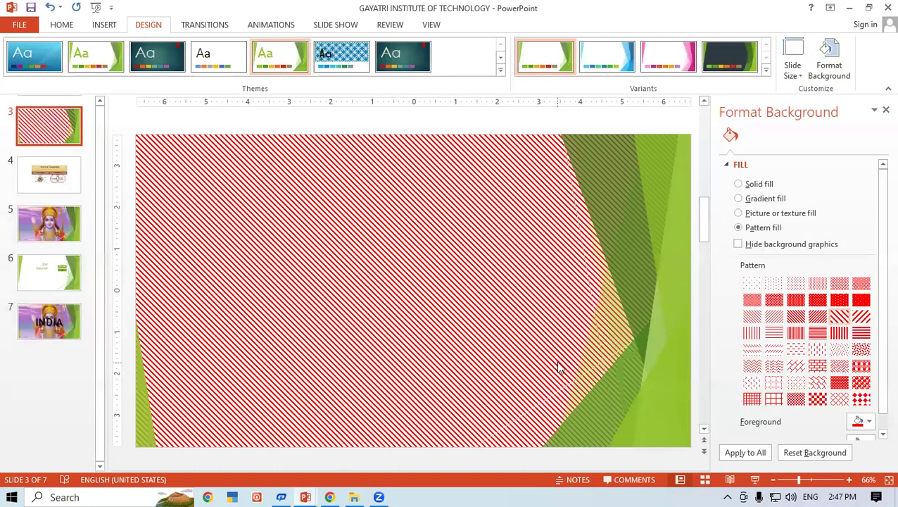
# - Hide the theme background graphics on slide 3, then move on to slide 5
pyautogui.click(739, 244)
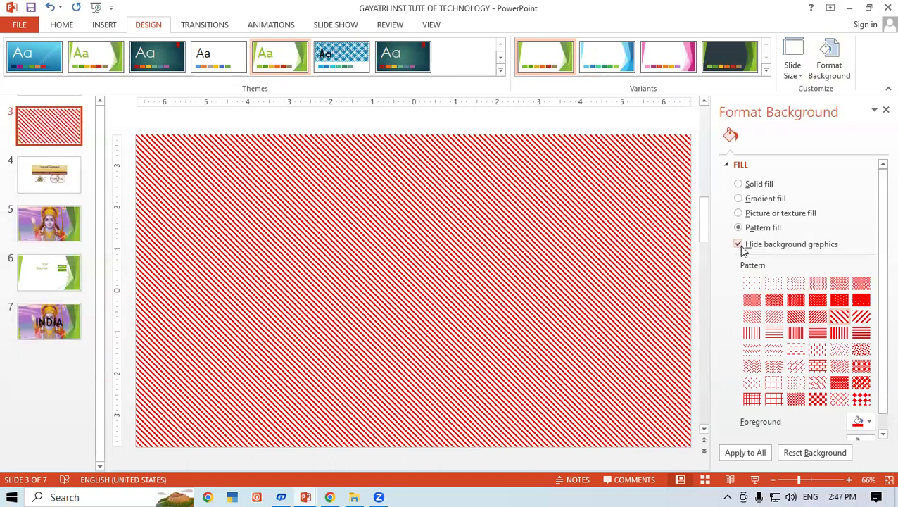
pyautogui.click(739, 245)
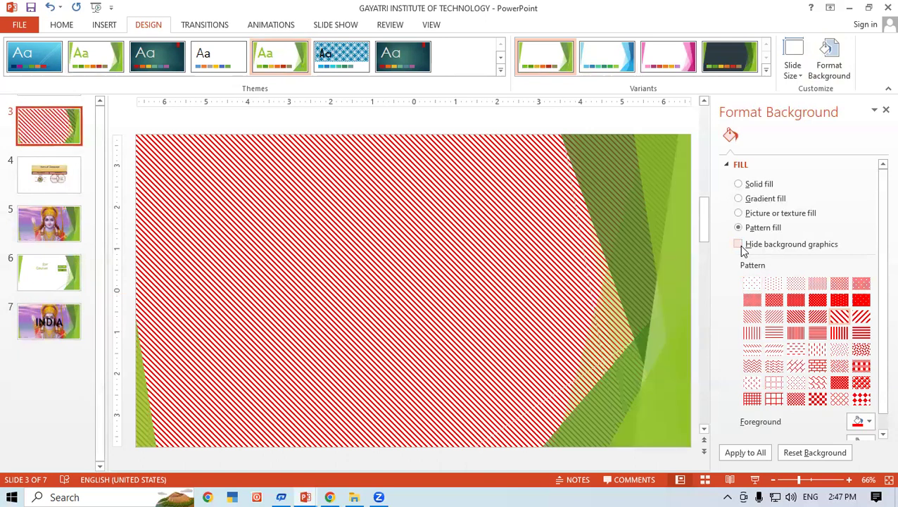
pyautogui.click(739, 244)
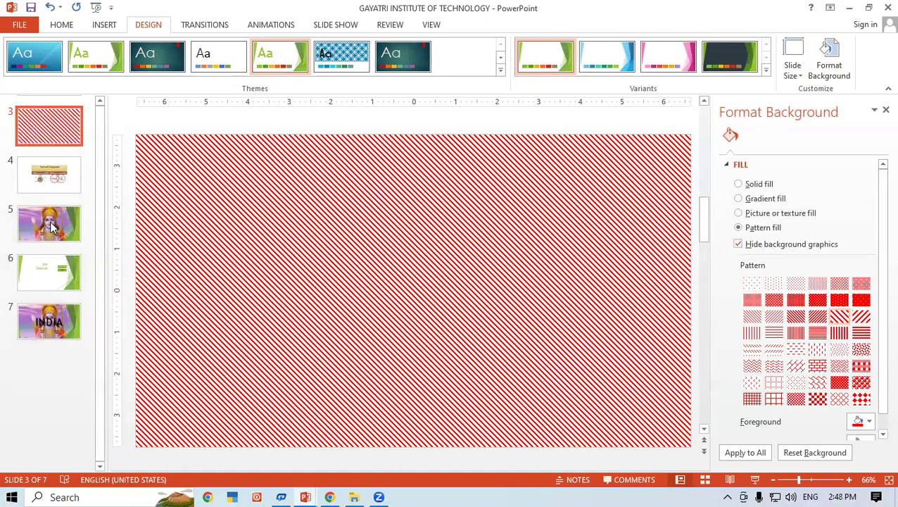
pyautogui.press('Down')
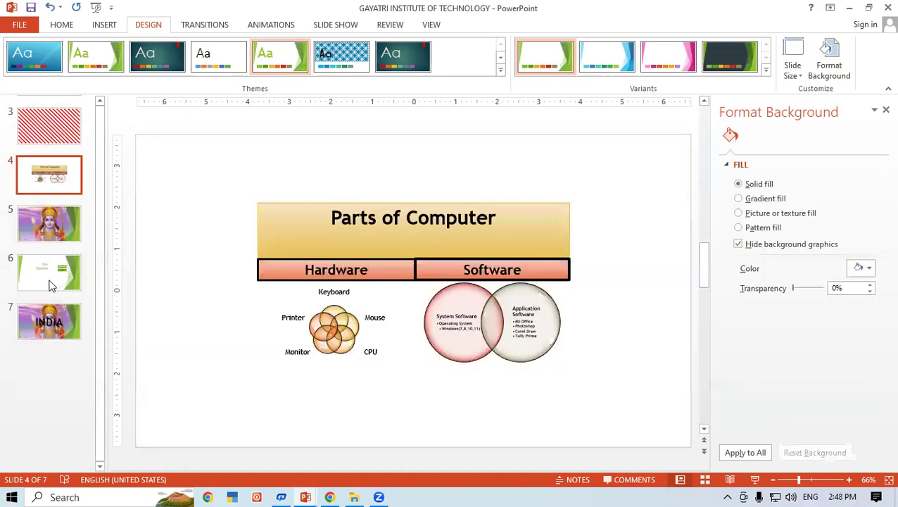
pyautogui.click(50, 224)
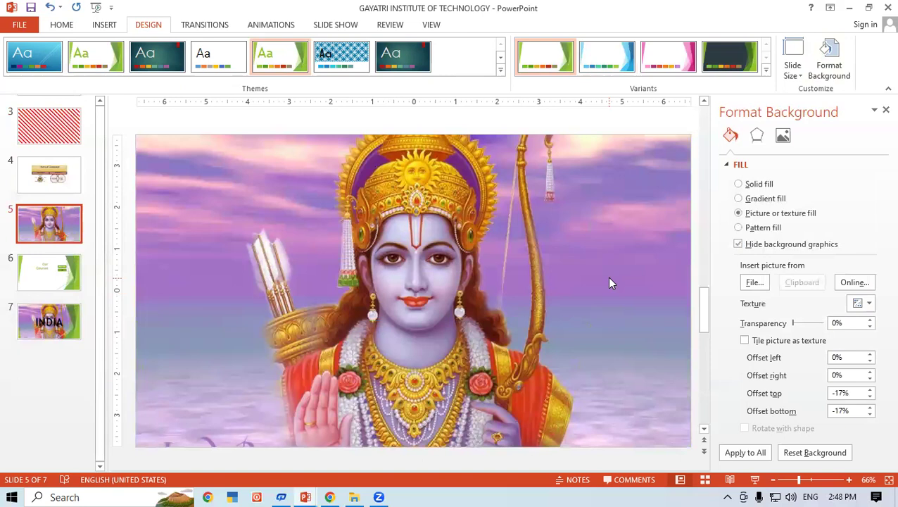
# - Close the Format Background pane and bring the Photo Album presentation window to the front
pyautogui.click(879, 111)
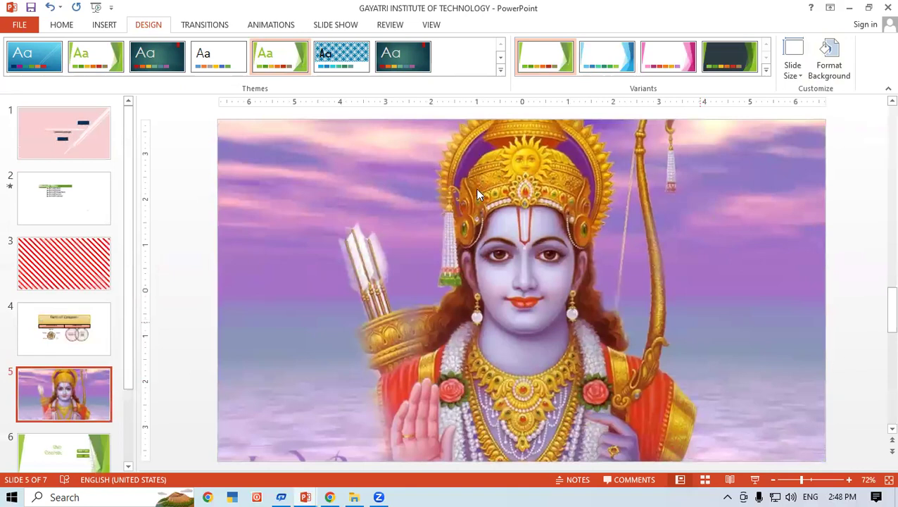
pyautogui.click(209, 26)
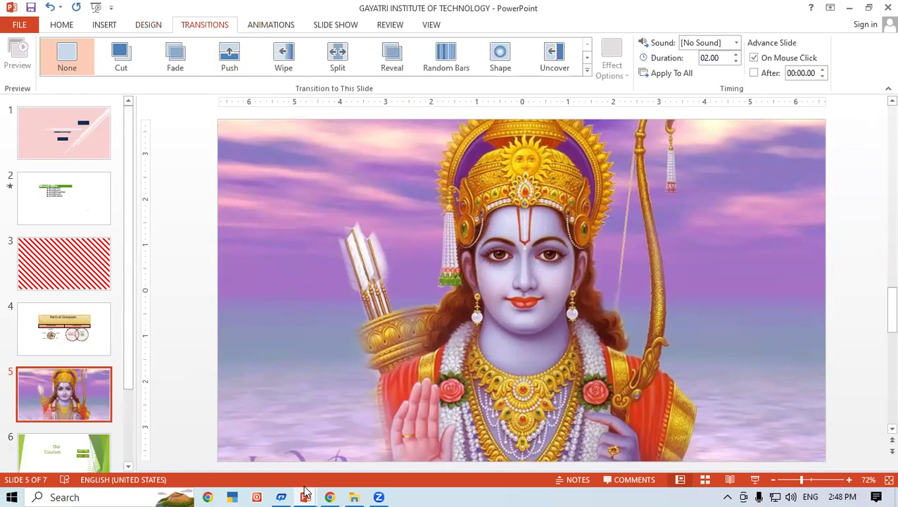
pyautogui.moveTo(306, 497)
pyautogui.click(180, 435)
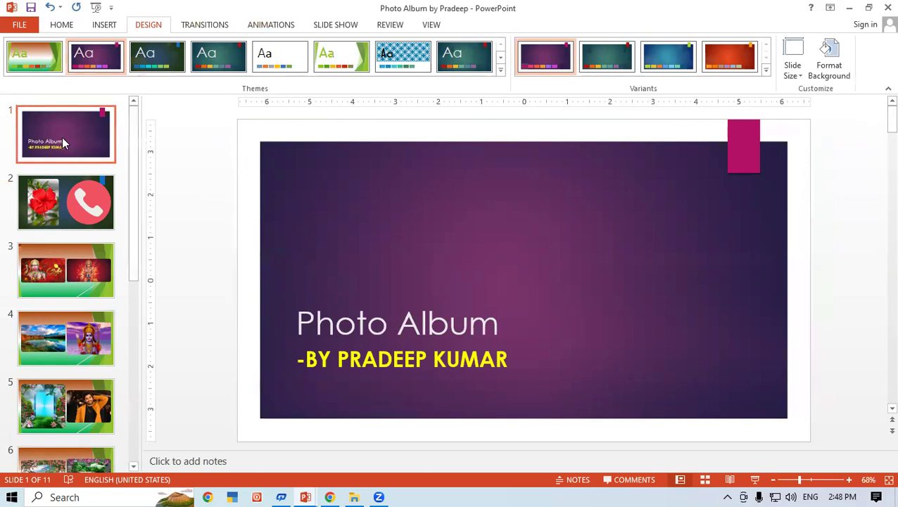
# - Try Split, Push, Random Bars, Shape and Fall Over on slide 1, settling on Fracture
pyautogui.click(186, 27)
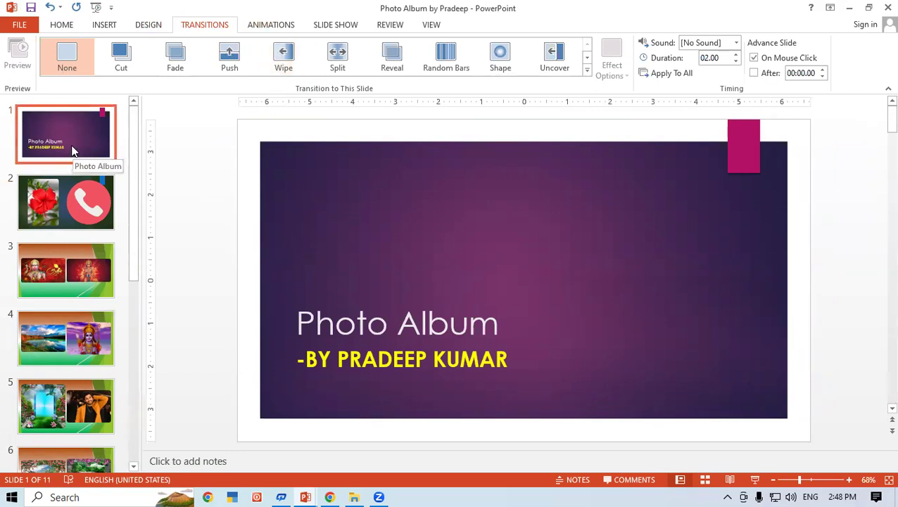
pyautogui.click(334, 61)
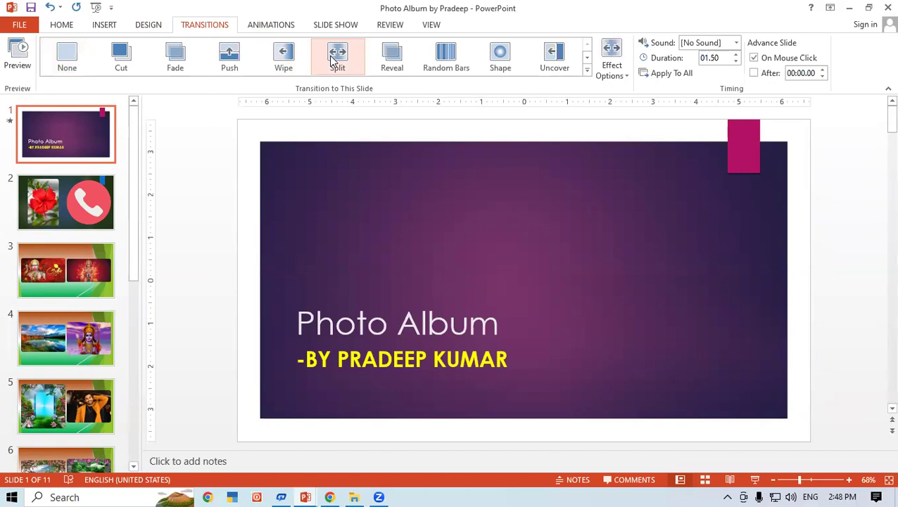
pyautogui.click(247, 67)
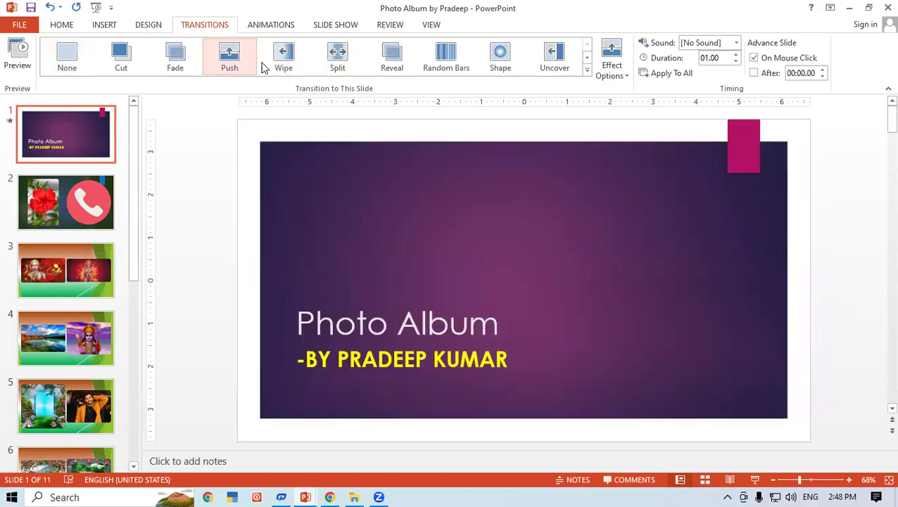
pyautogui.click(427, 69)
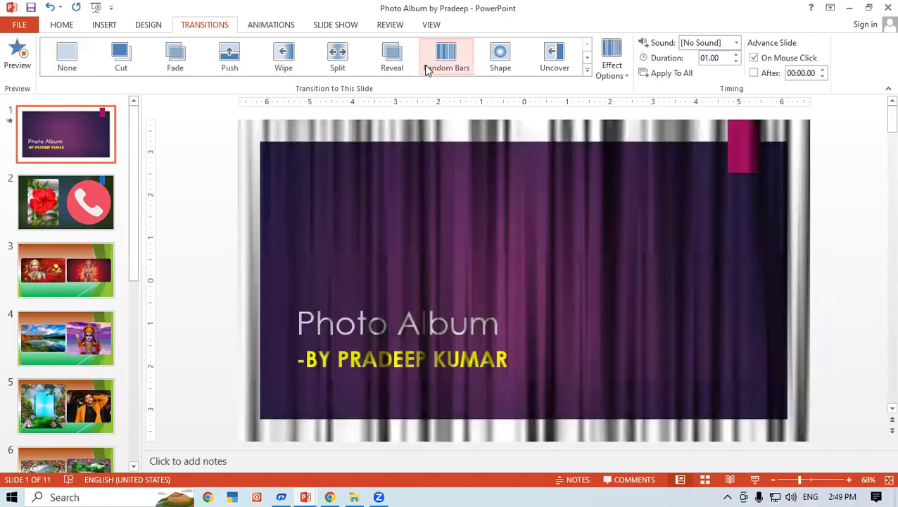
pyautogui.click(498, 62)
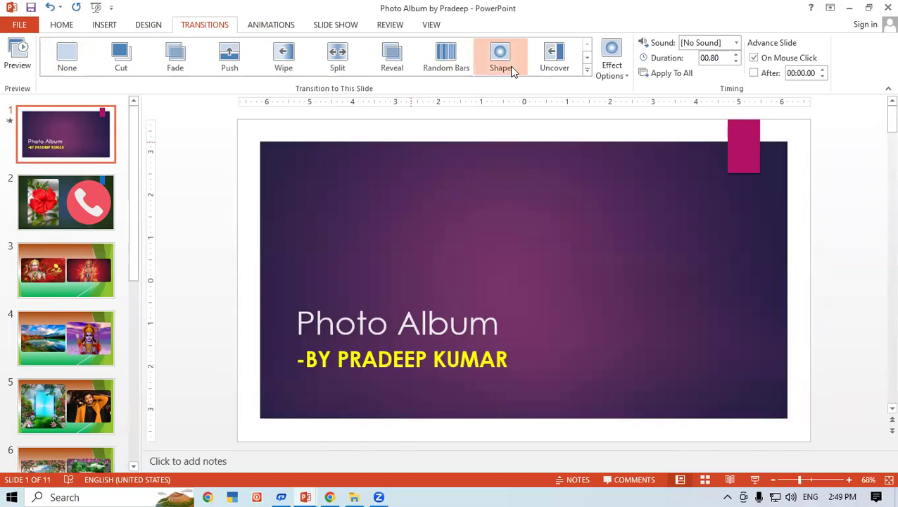
pyautogui.click(588, 73)
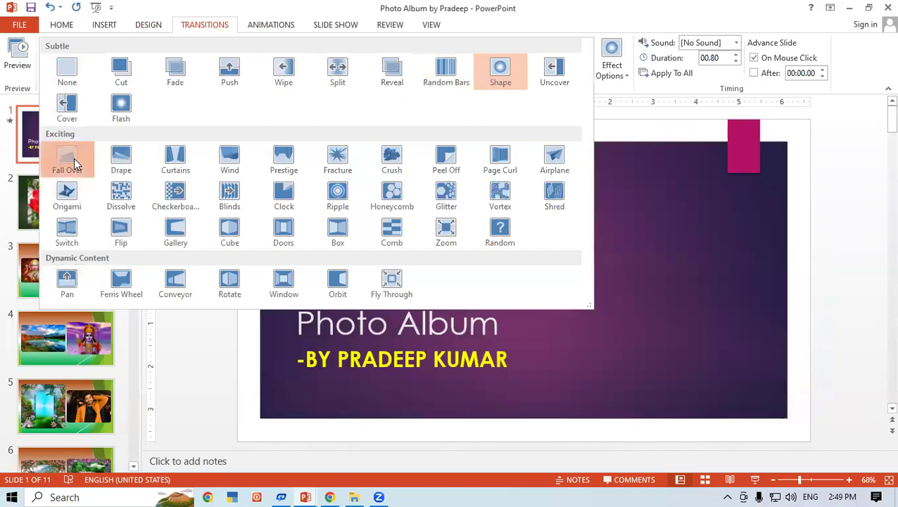
pyautogui.click(76, 162)
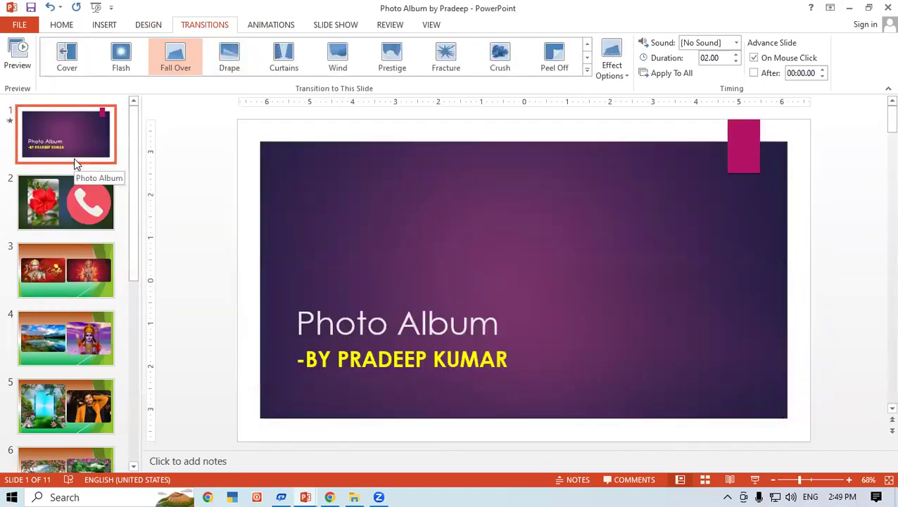
pyautogui.click(589, 74)
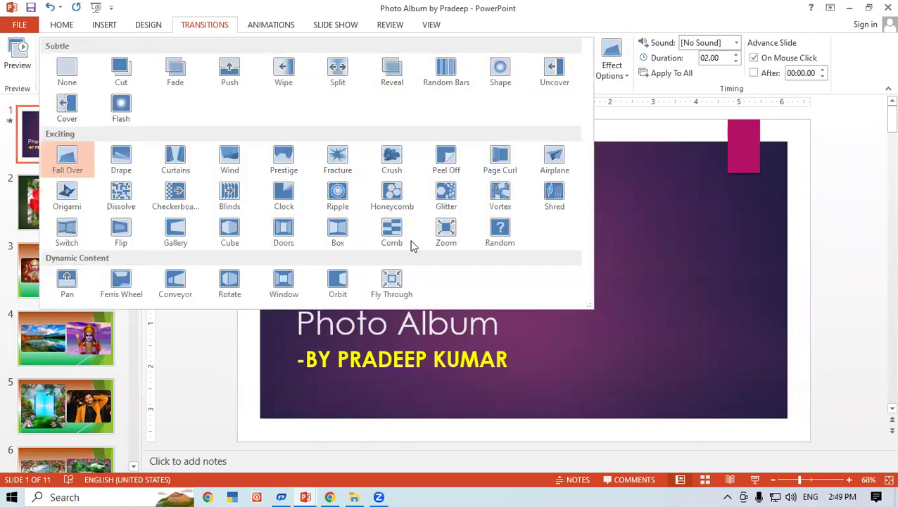
pyautogui.click(337, 160)
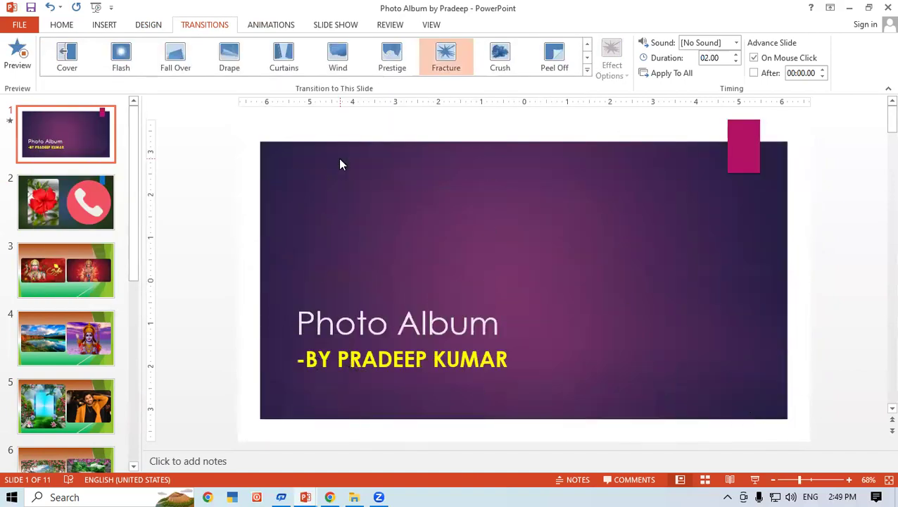
# - Give slide 2 the Crush transition and return to the title slide
pyautogui.click(79, 206)
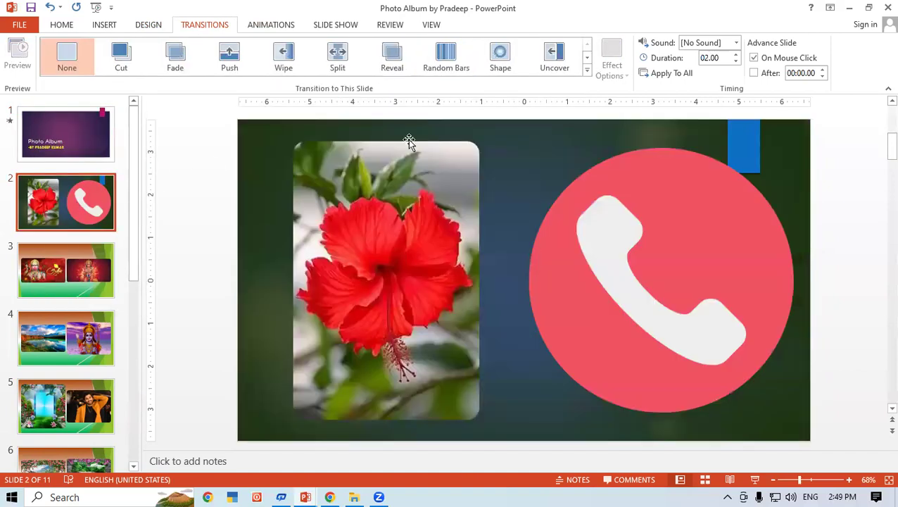
pyautogui.click(587, 70)
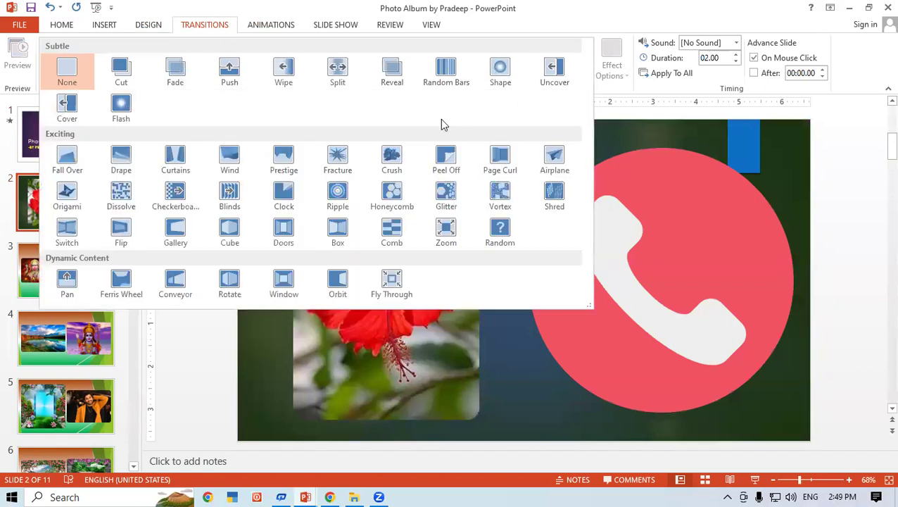
pyautogui.click(391, 157)
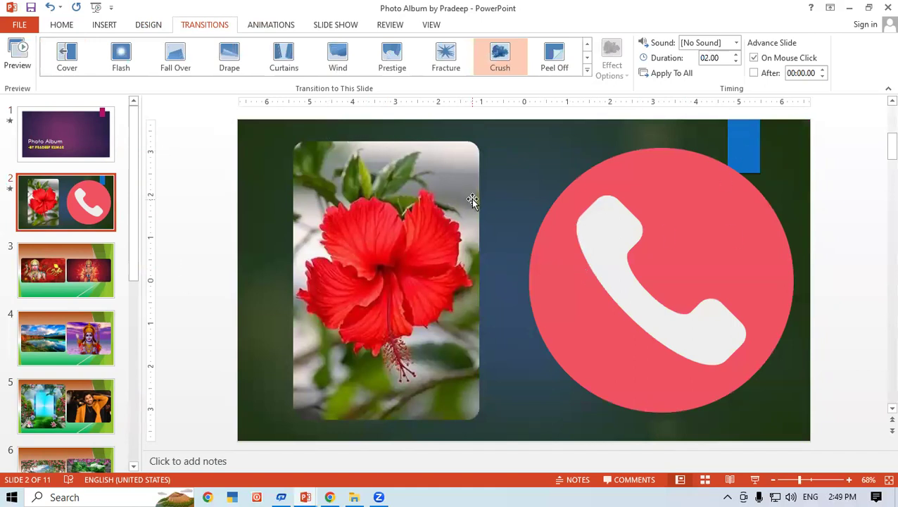
pyautogui.click(37, 131)
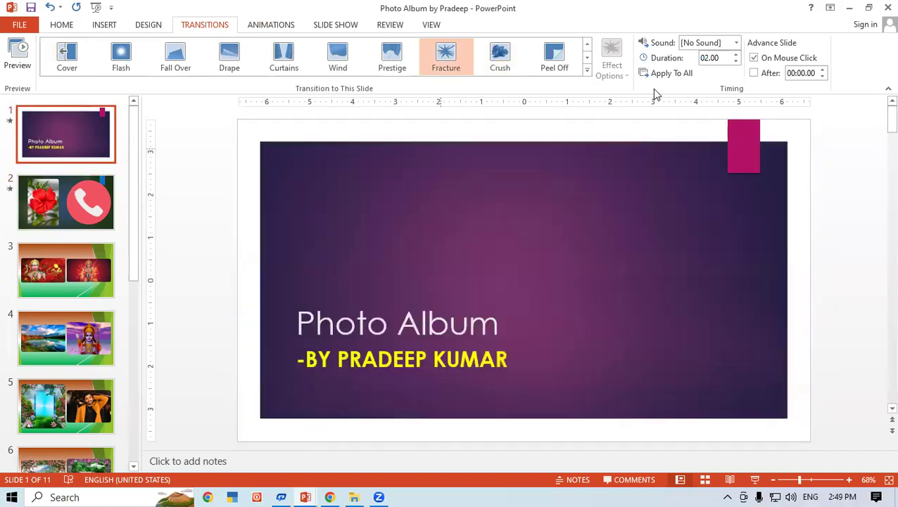
# - Add the Coin sound to slide 1's Fracture transition and preview it
pyautogui.click(737, 44)
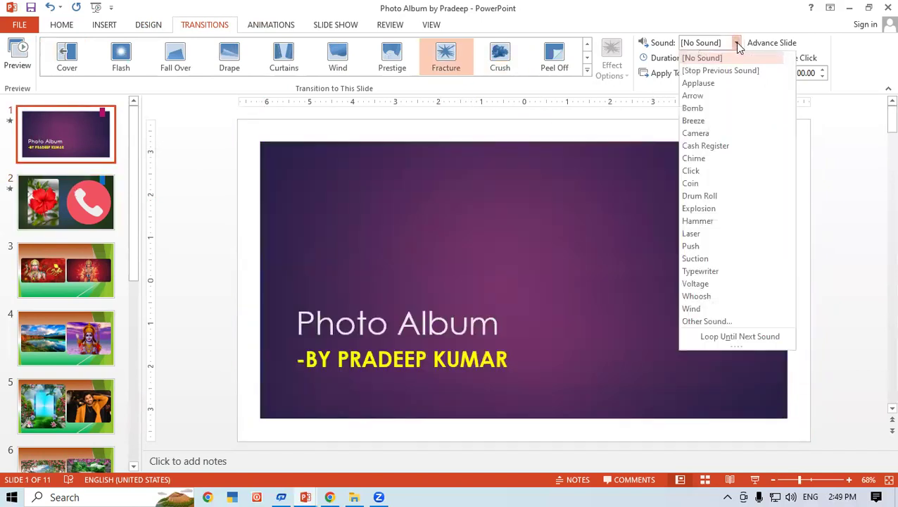
pyautogui.click(697, 183)
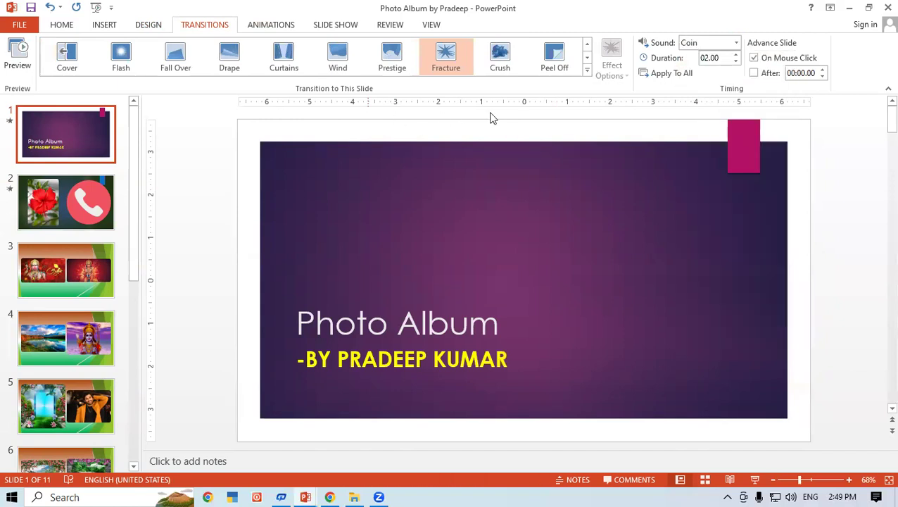
pyautogui.click(20, 54)
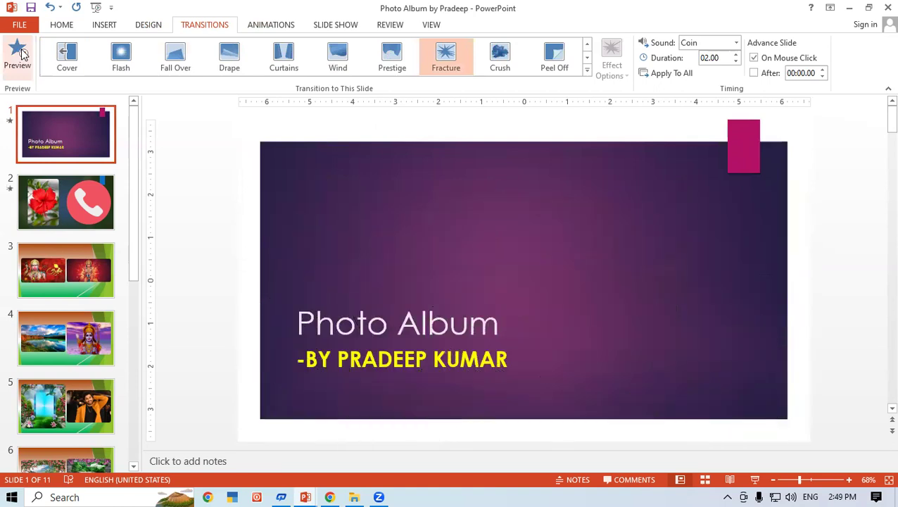
# - Give slide 2 the Wind transition with the Wind sound, preview it, then reselect slide 1
pyautogui.click(83, 202)
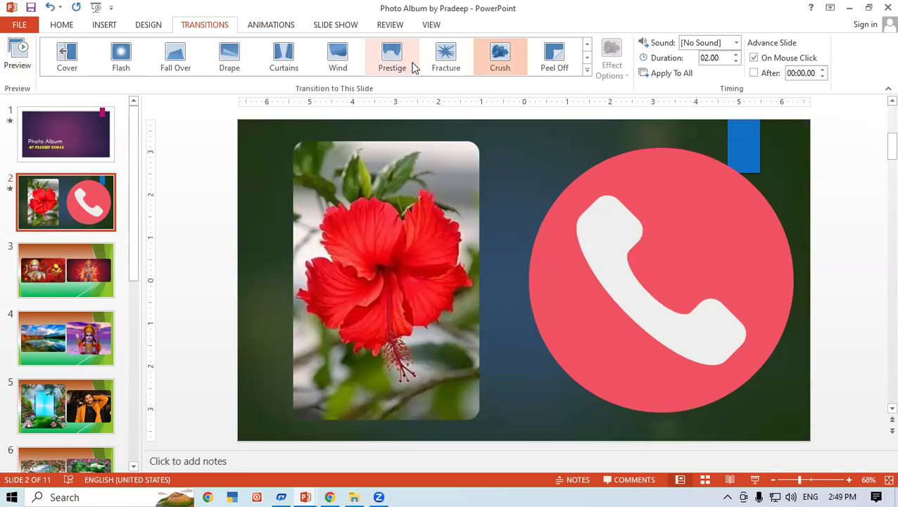
pyautogui.click(443, 61)
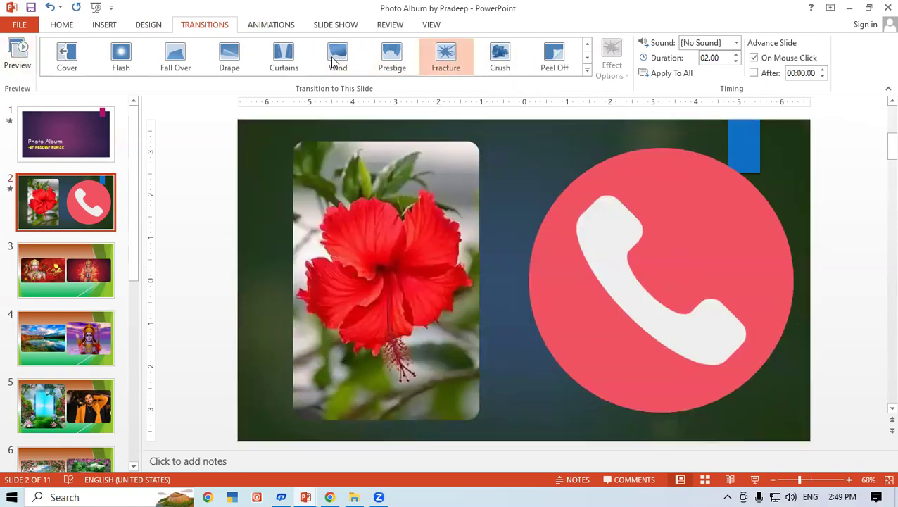
pyautogui.click(336, 60)
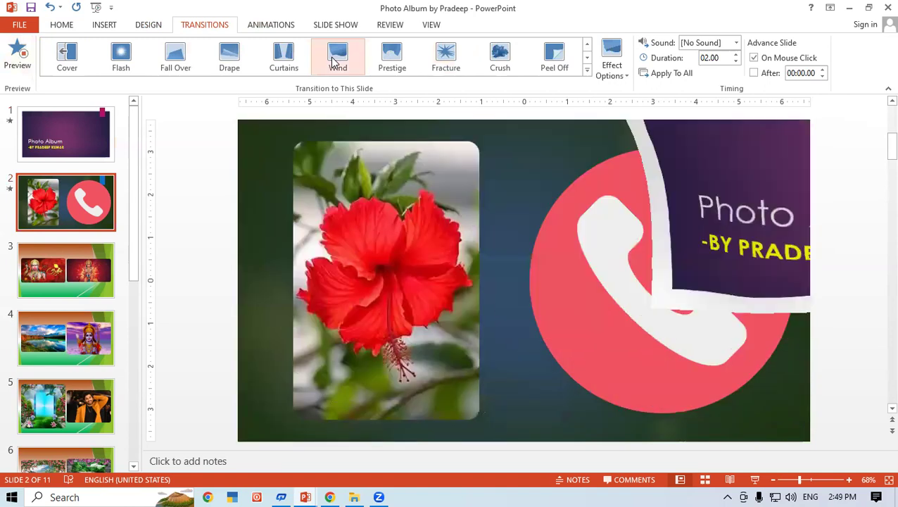
pyautogui.click(737, 43)
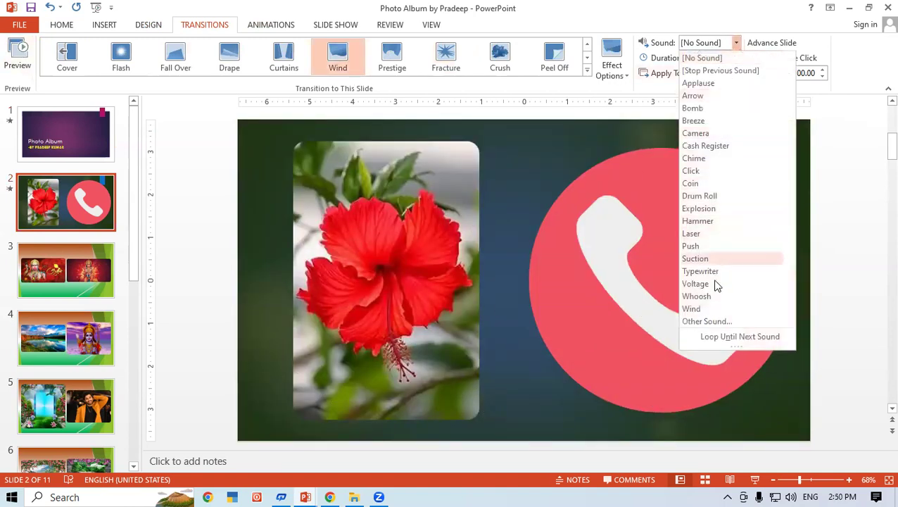
pyautogui.click(713, 309)
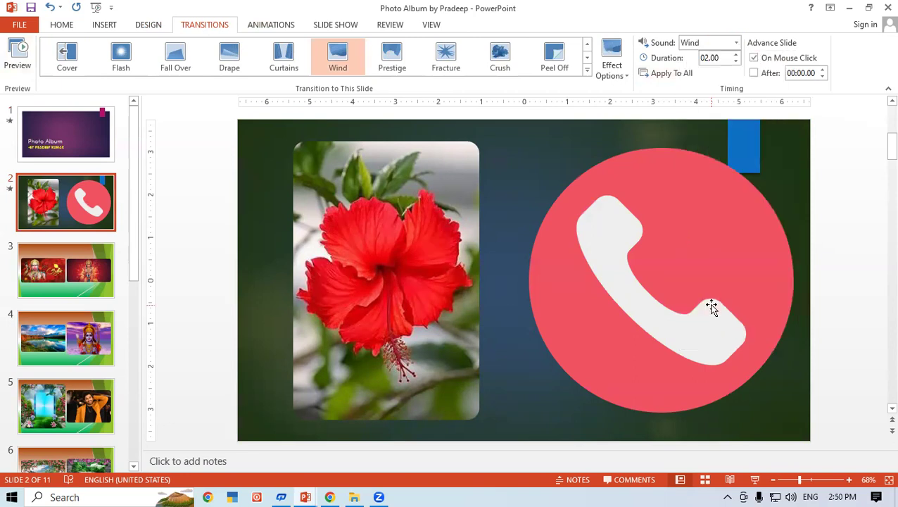
pyautogui.click(19, 52)
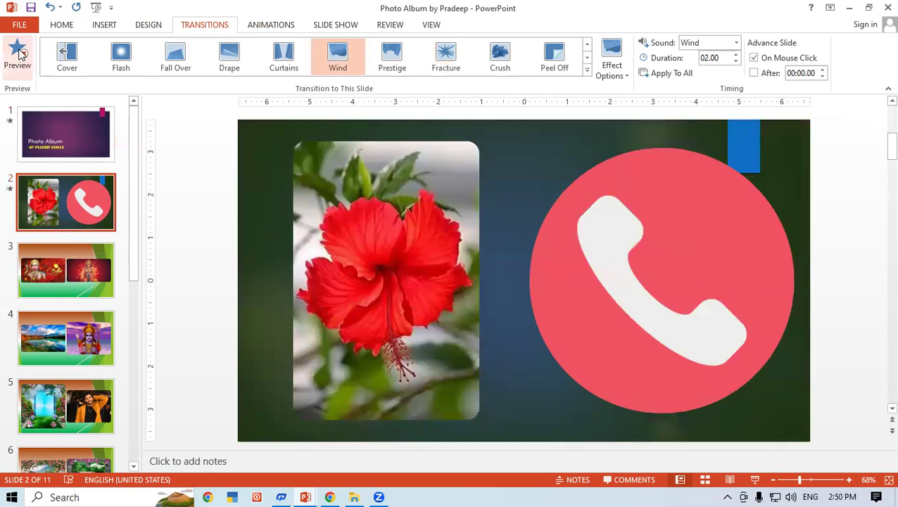
pyautogui.click(55, 131)
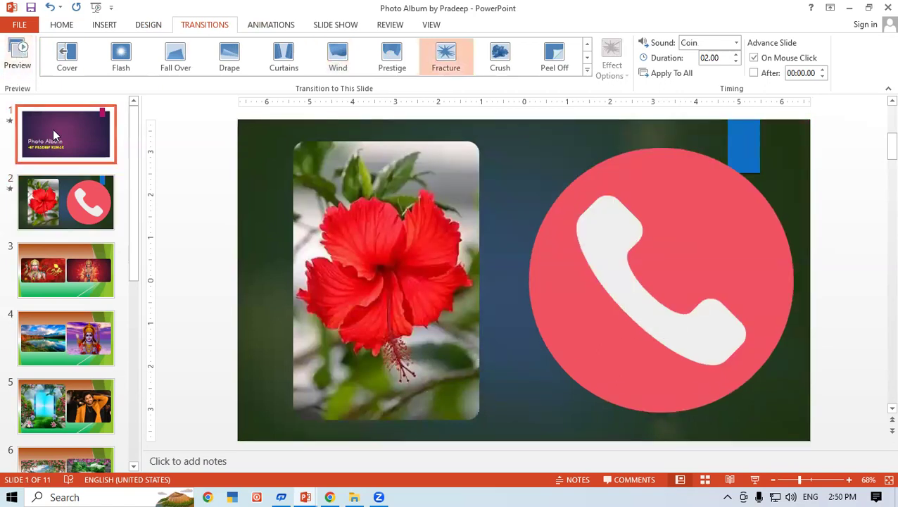
# - Switch slides 1 and 2 to the Curtains transition and preview slide 2 with a Click sound
pyautogui.click(293, 62)
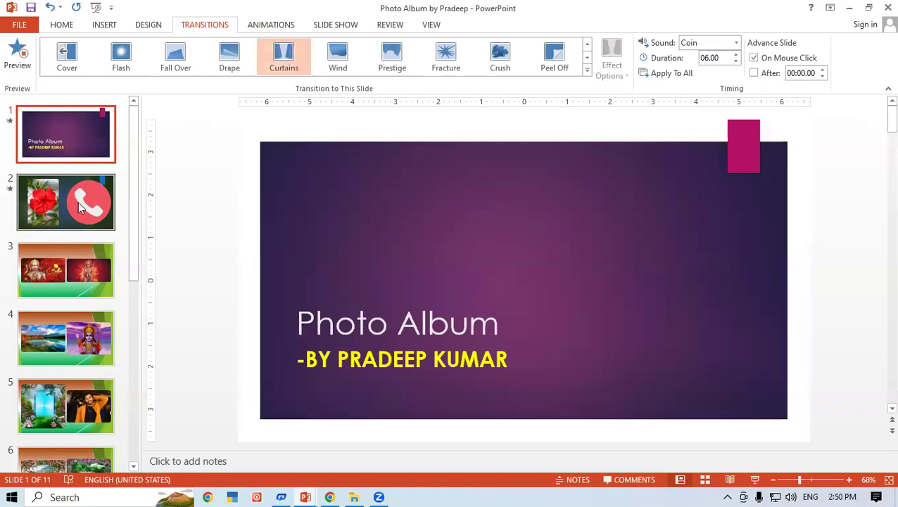
pyautogui.click(90, 198)
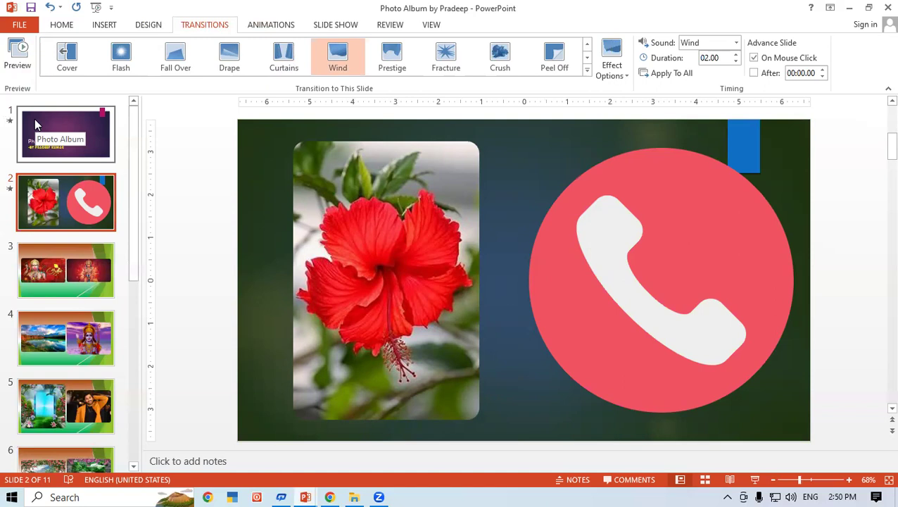
pyautogui.click(286, 48)
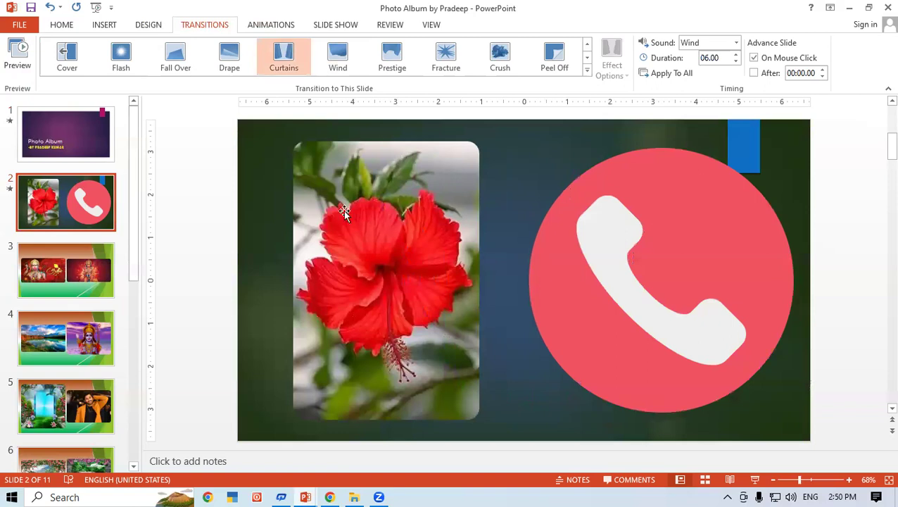
pyautogui.click(737, 43)
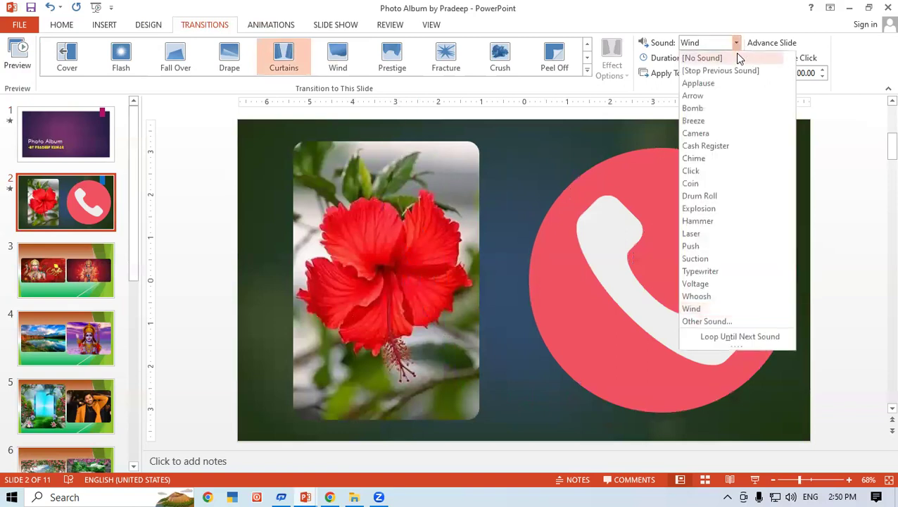
pyautogui.click(715, 172)
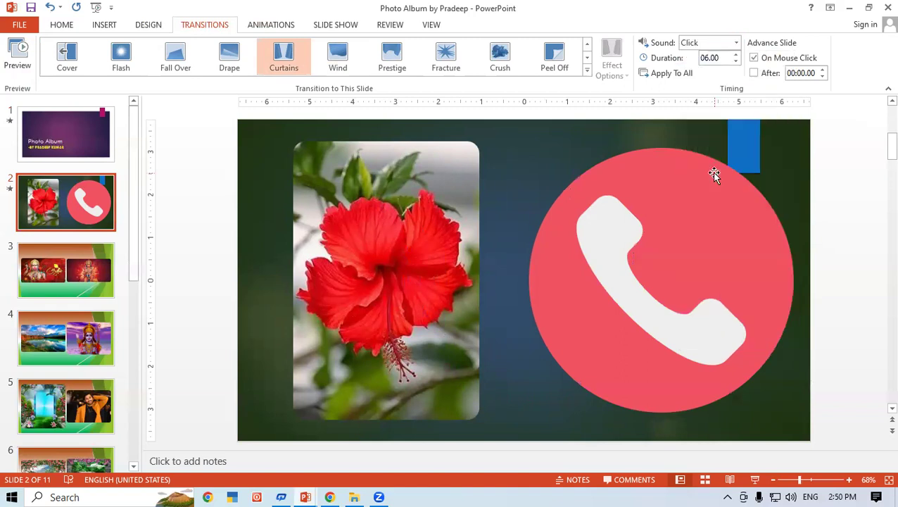
pyautogui.click(13, 65)
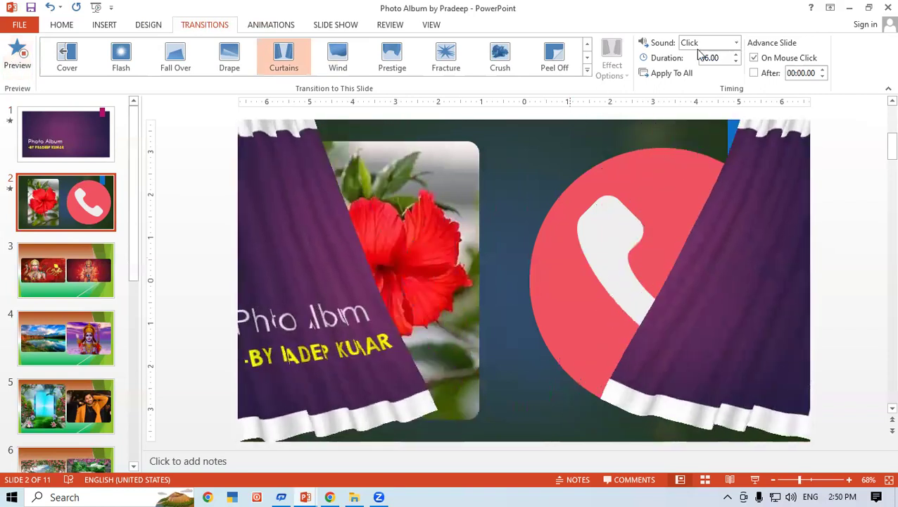
# - Change slide 2's sound to Typewriter, preview it, and switch its transition to Drape
pyautogui.click(737, 43)
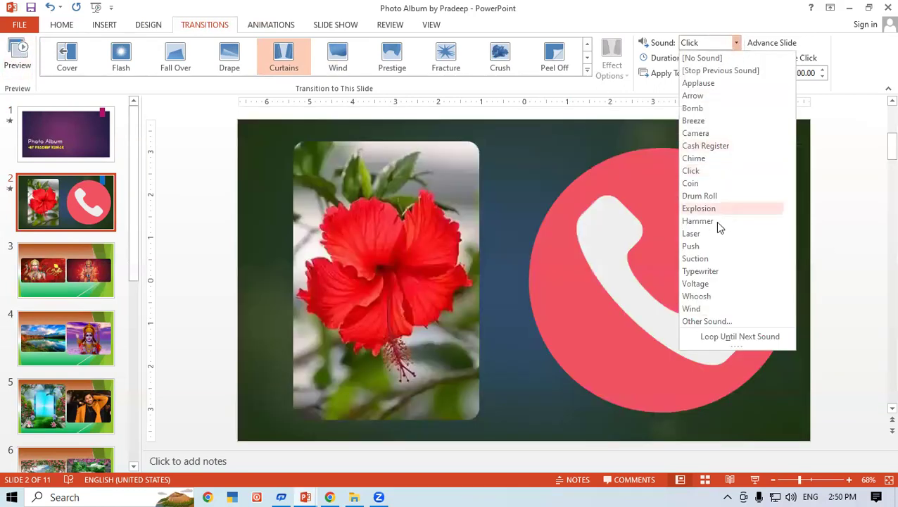
pyautogui.click(711, 273)
pyautogui.click(8, 50)
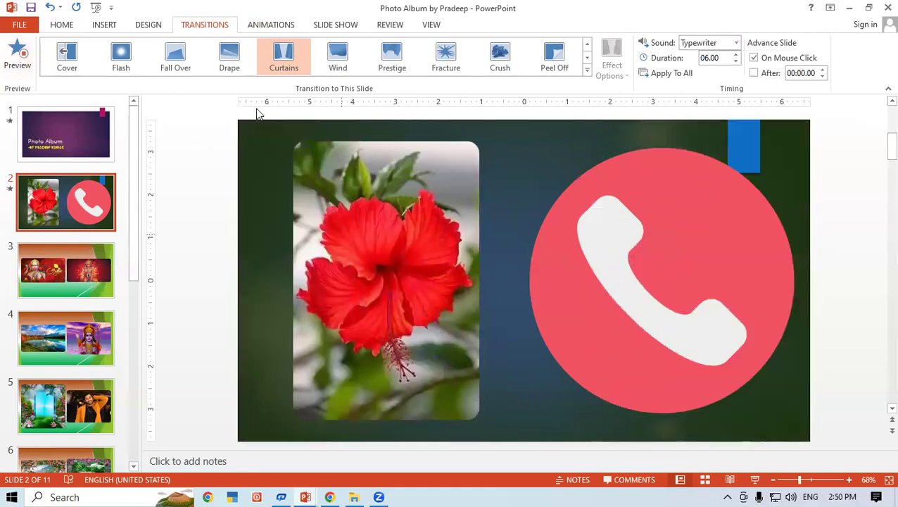
pyautogui.click(236, 70)
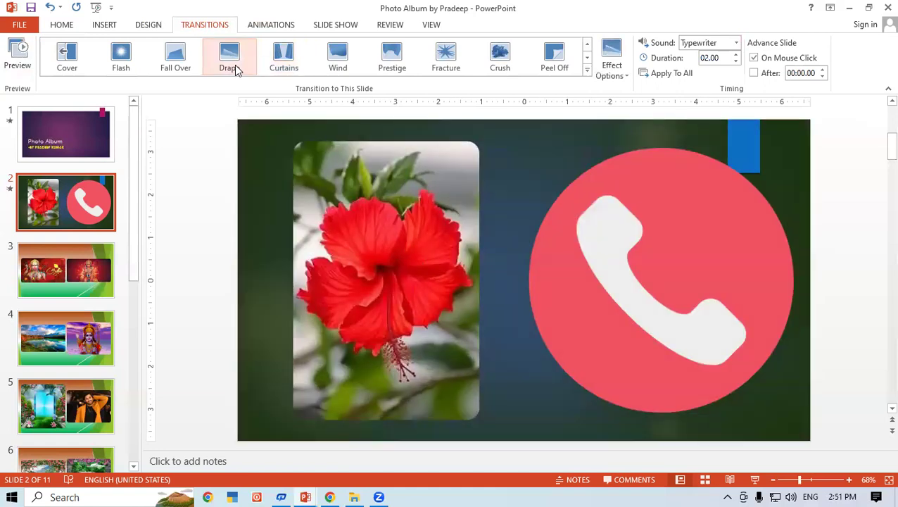
# - Give slide 2 the Origami transition with the Camera sound and preview it
pyautogui.click(587, 69)
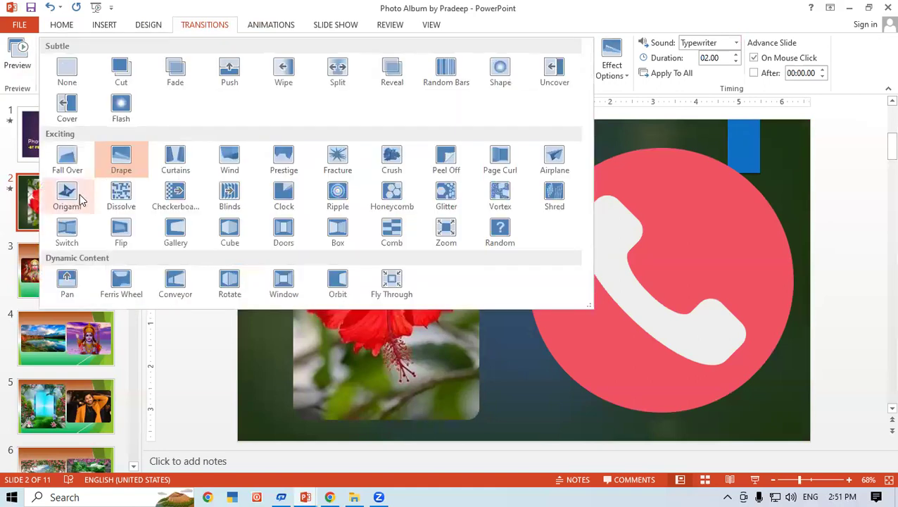
pyautogui.click(82, 198)
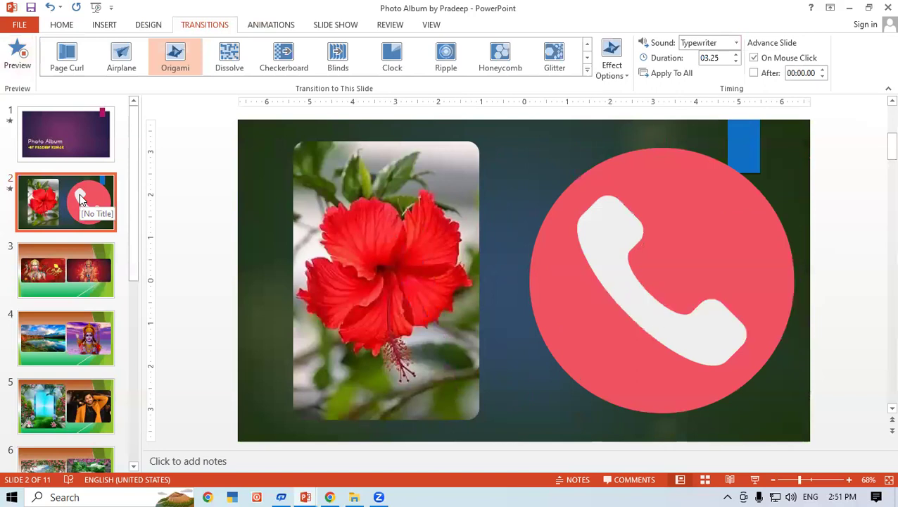
pyautogui.click(738, 43)
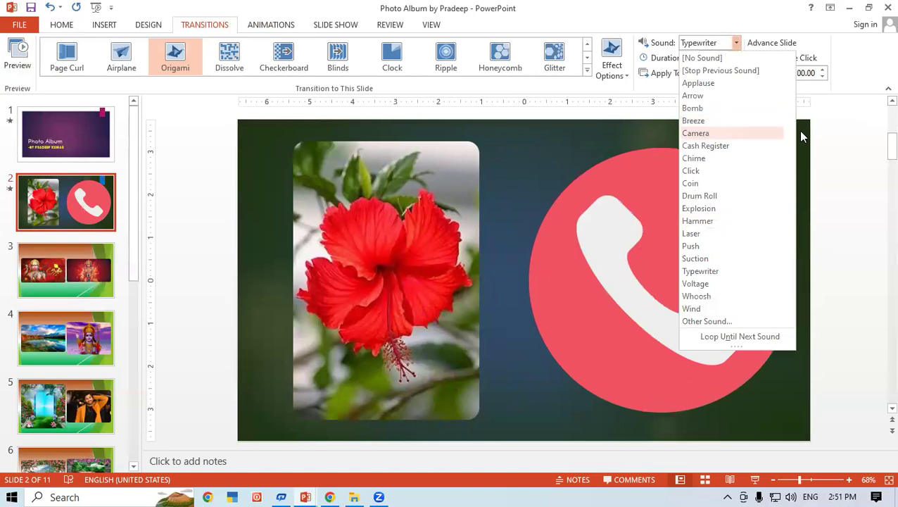
pyautogui.press('Up')
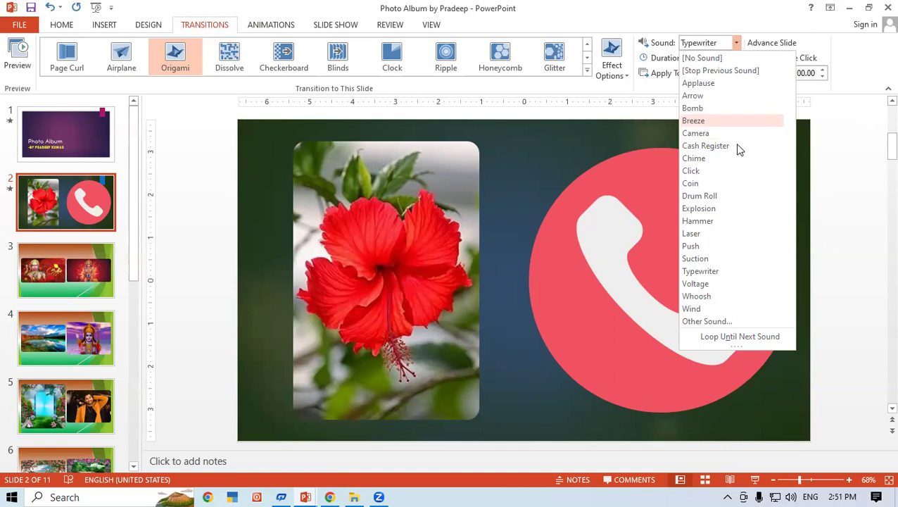
pyautogui.press('Return')
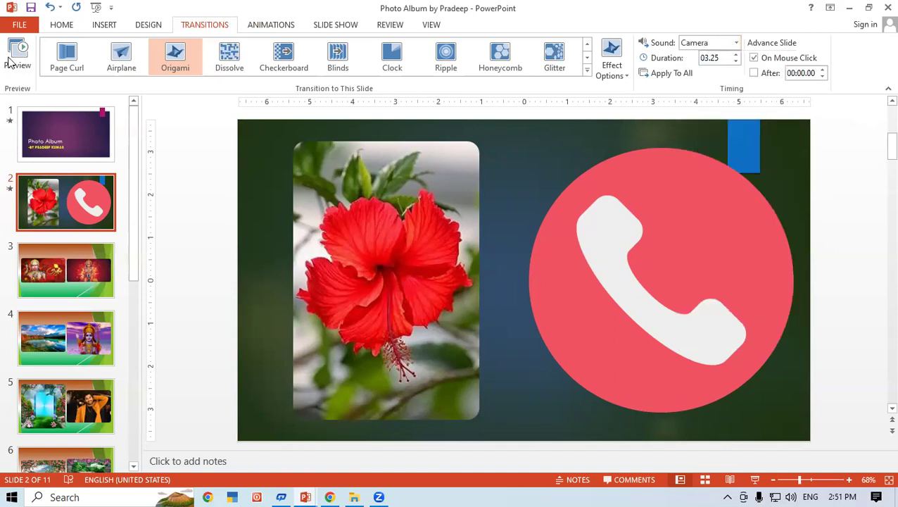
pyautogui.click(14, 60)
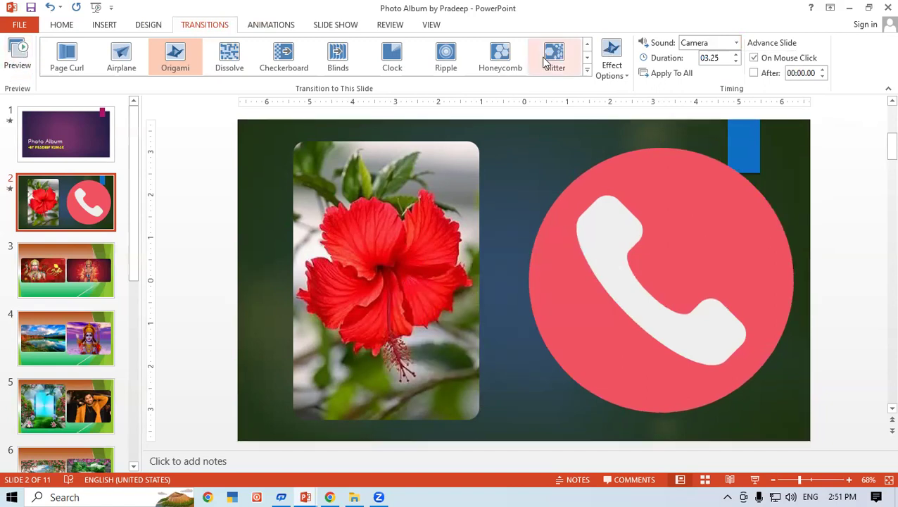
# - Try Flip and Switch on slide 2, settling on the Shred transition
pyautogui.click(587, 72)
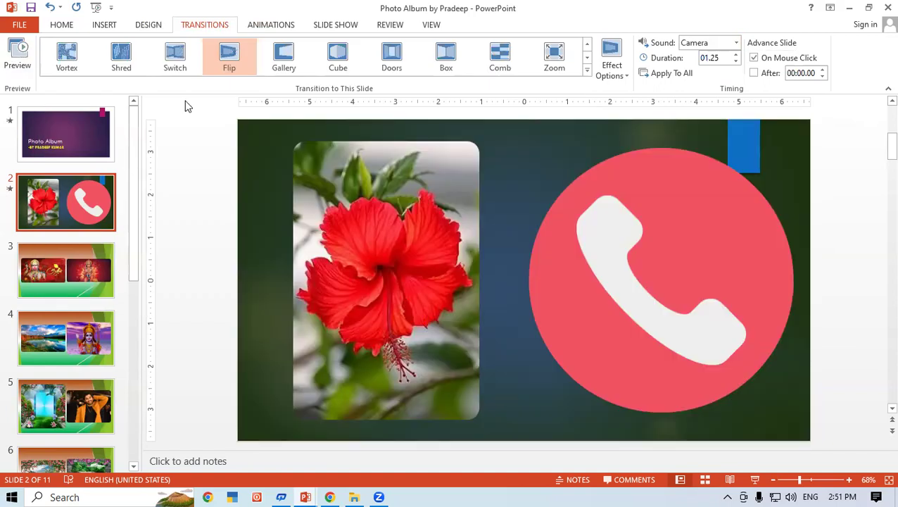
pyautogui.click(227, 61)
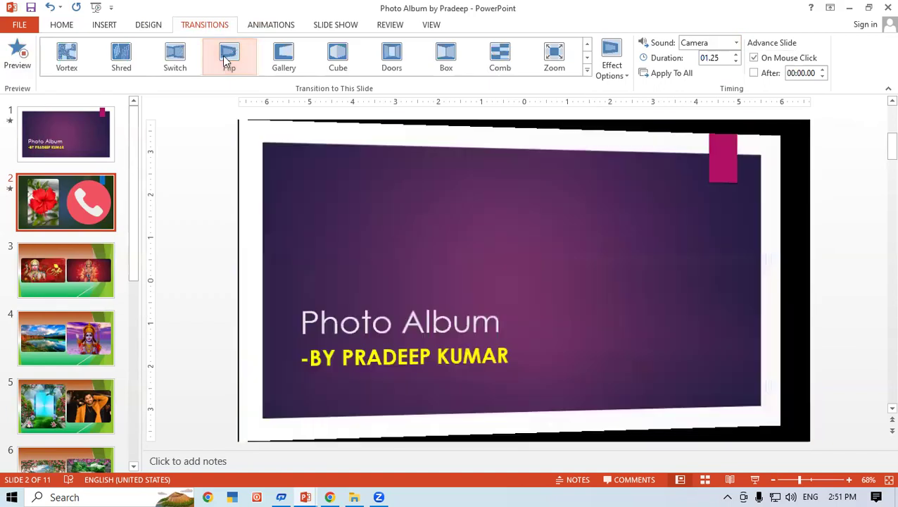
pyautogui.click(189, 63)
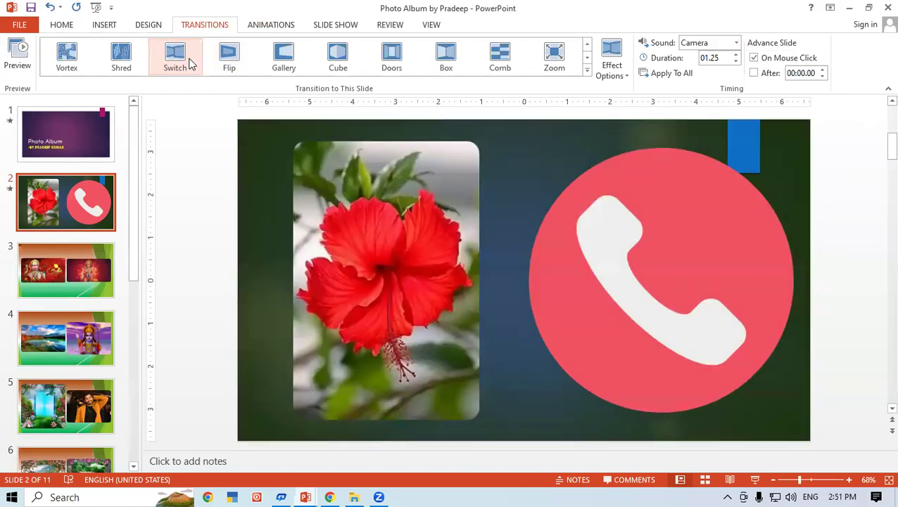
pyautogui.click(114, 56)
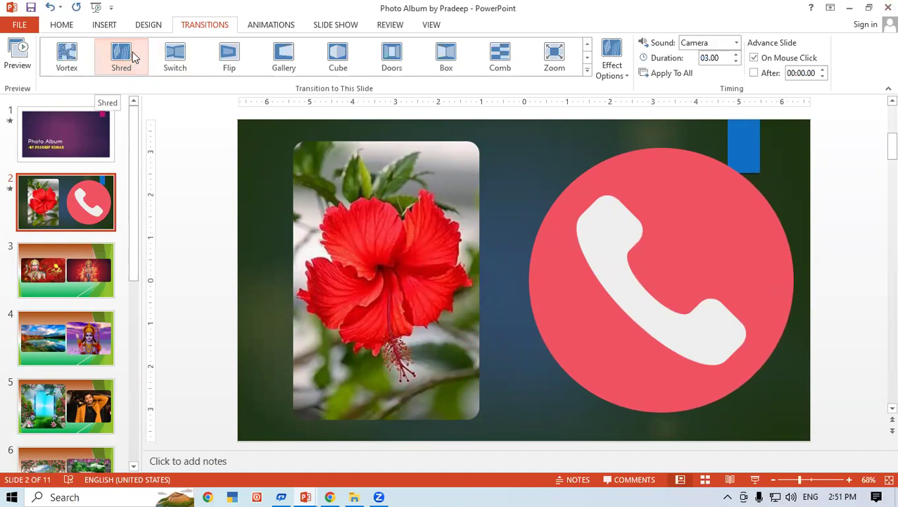
# - Try Shred's Strips Out and Particles In variations, finishing with Particles Out
pyautogui.click(623, 73)
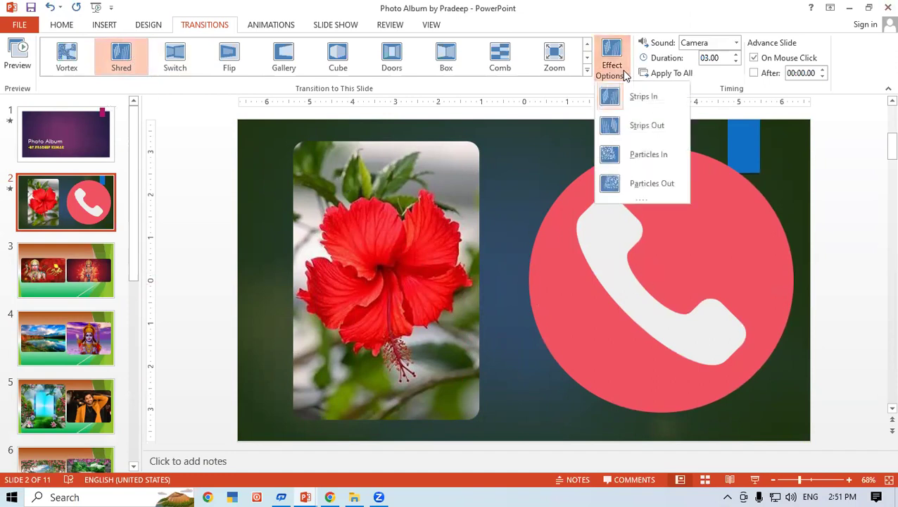
pyautogui.click(646, 125)
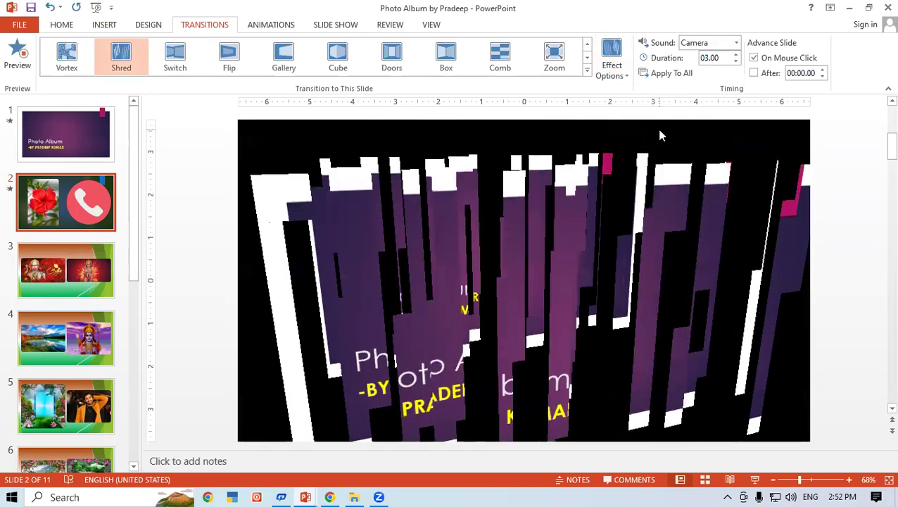
pyautogui.click(624, 76)
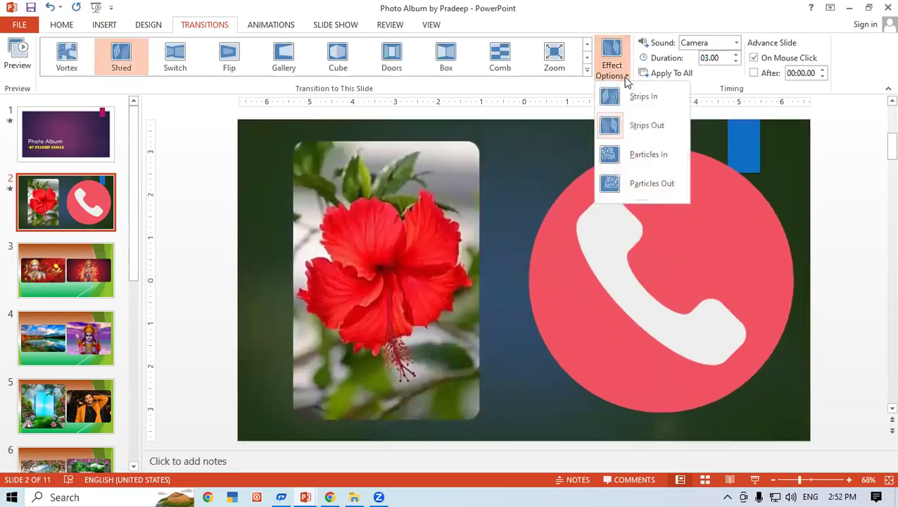
pyautogui.click(642, 158)
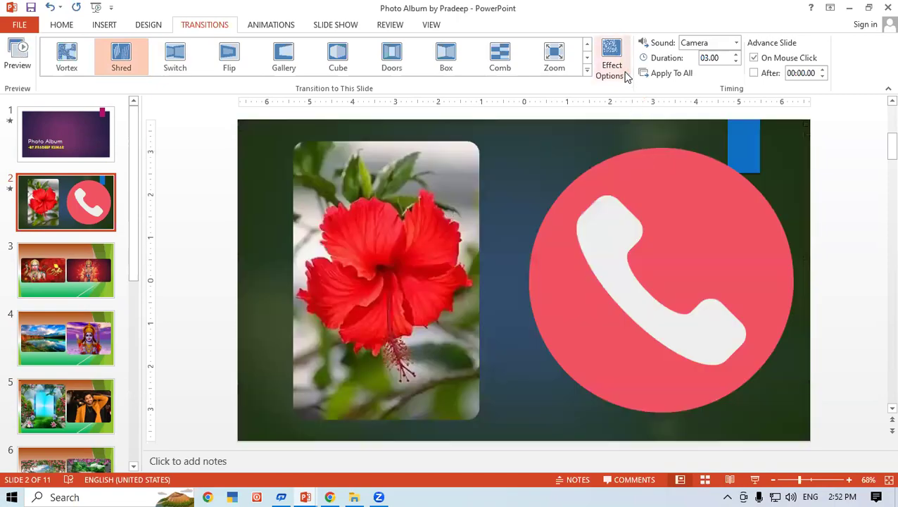
pyautogui.click(625, 76)
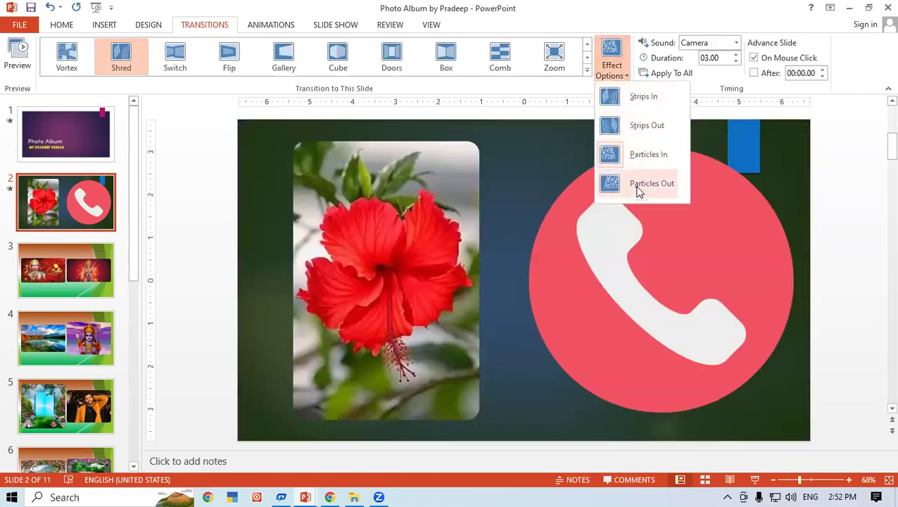
pyautogui.click(638, 186)
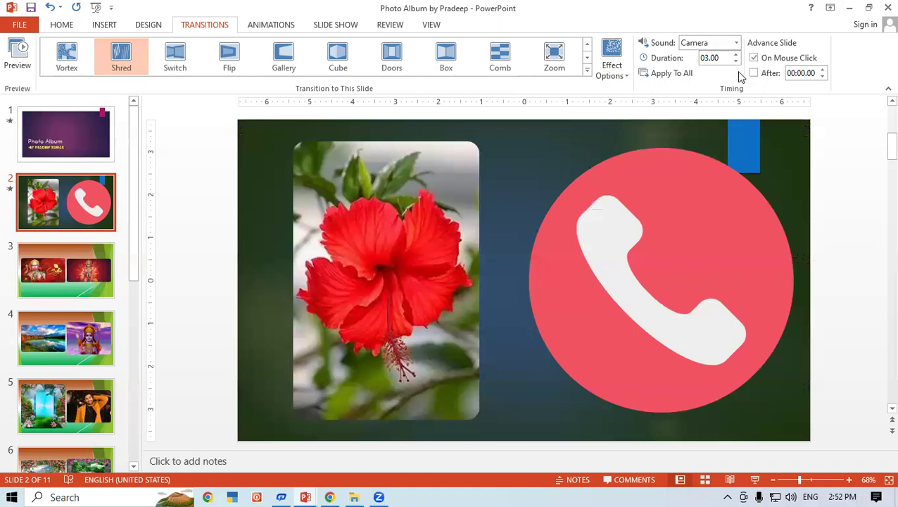
# - Try the Hammer sound on slide 2's Shred transition and preview it
pyautogui.click(736, 43)
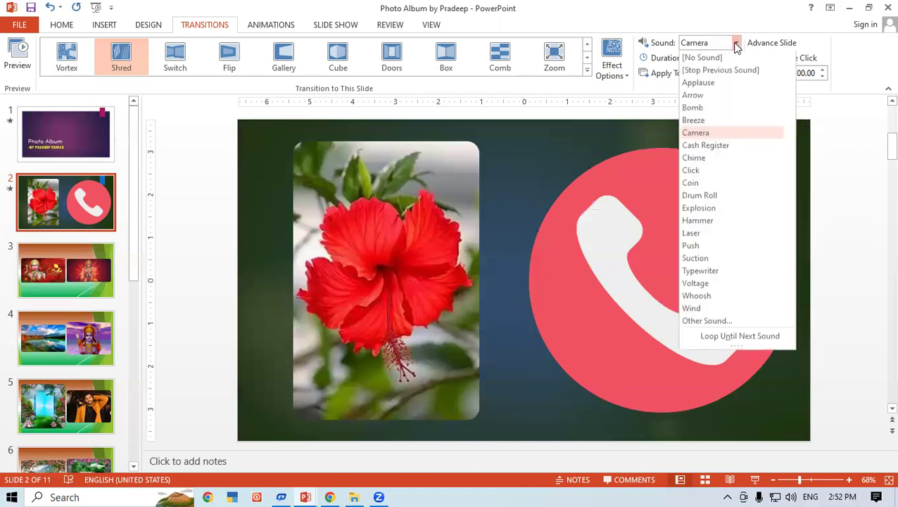
pyautogui.click(702, 221)
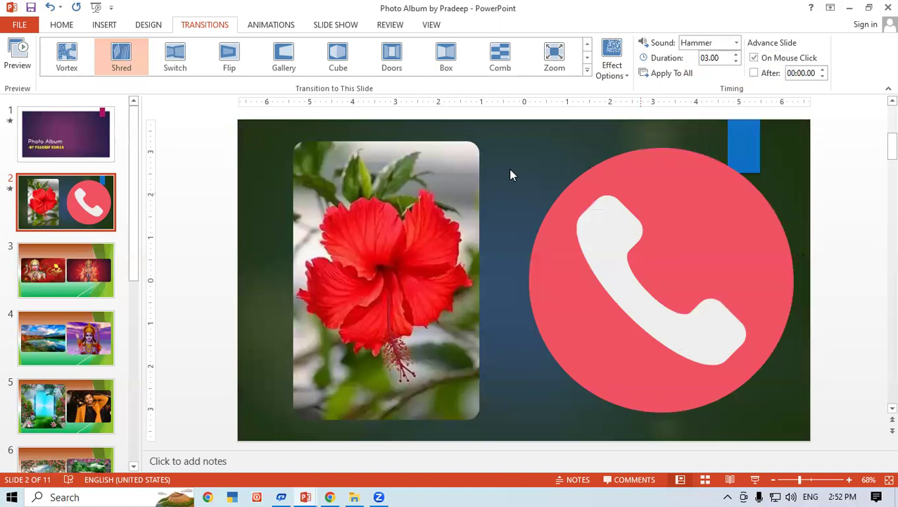
pyautogui.click(18, 54)
# - Switch slide 2's transition sound to Push and preview the result
pyautogui.click(736, 43)
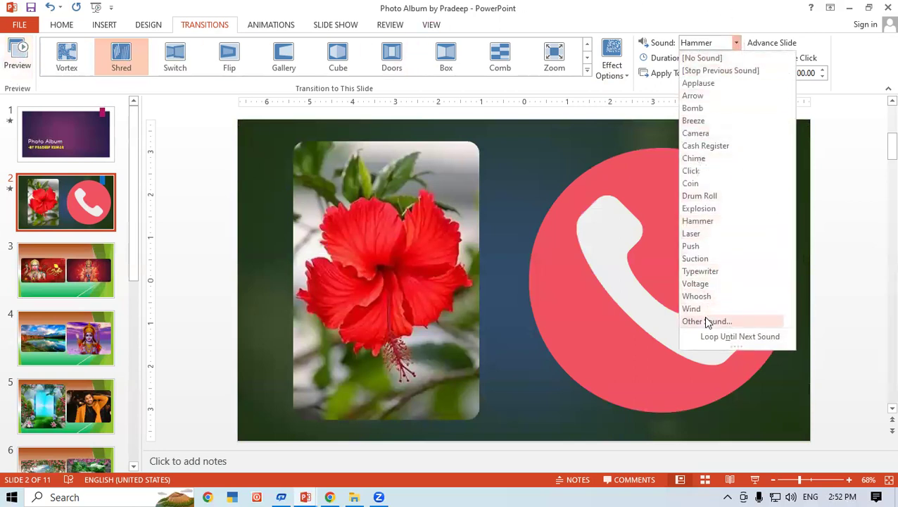
pyautogui.click(697, 246)
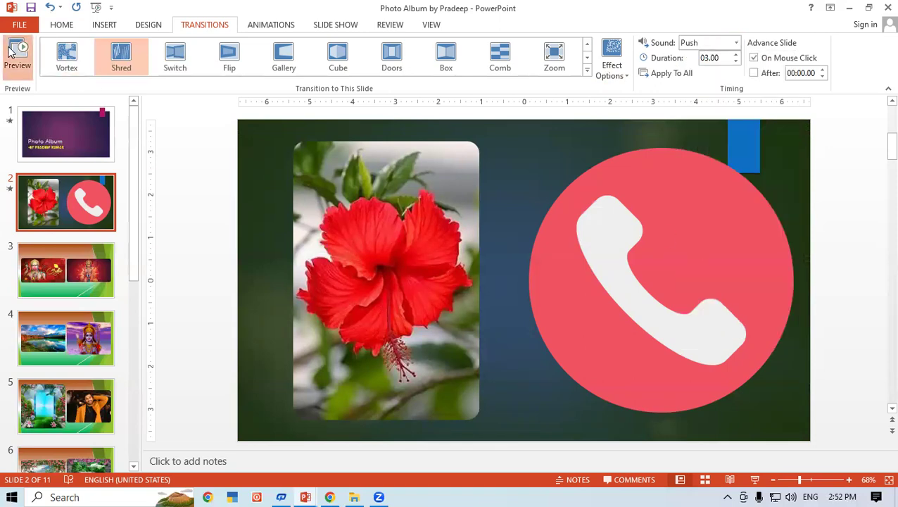
pyautogui.click(13, 55)
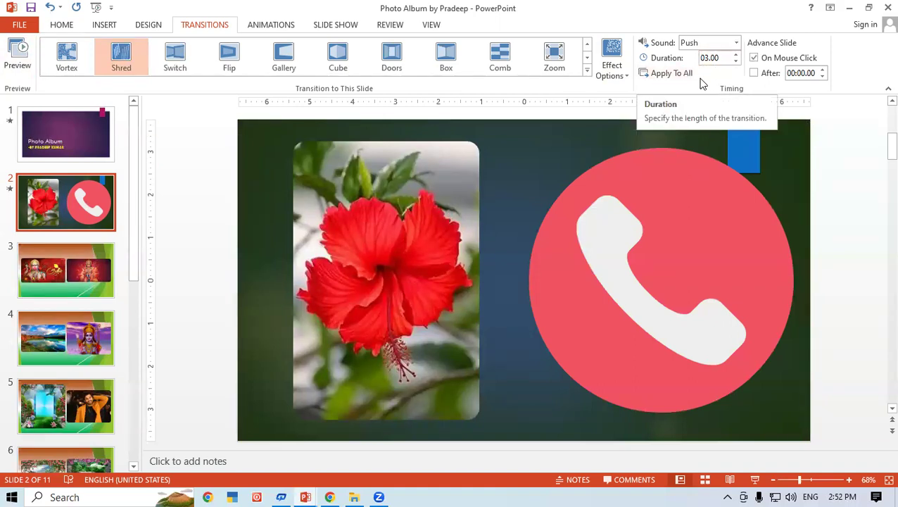
# - Shorten the title slide's transition duration to 02.00 seconds
pyautogui.click(71, 128)
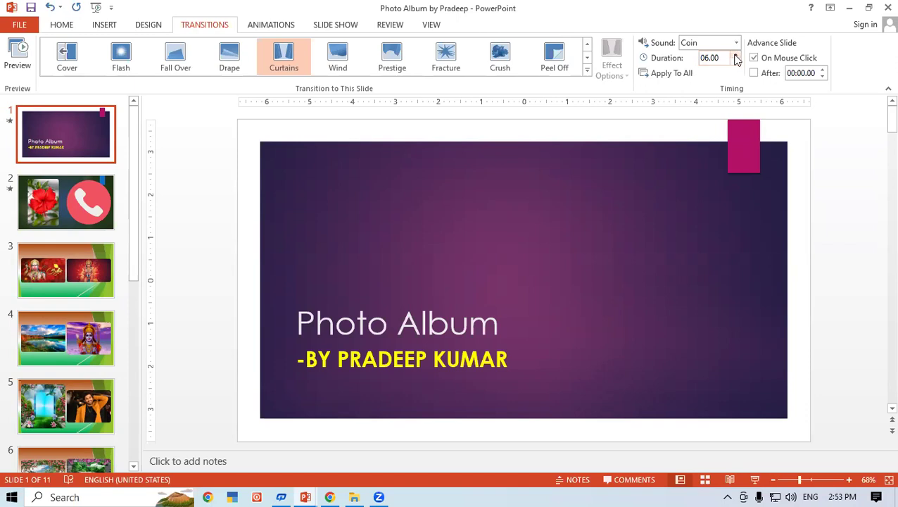
pyautogui.moveTo(735, 63); pyautogui.dragTo(735, 63)
pyautogui.click(62, 202)
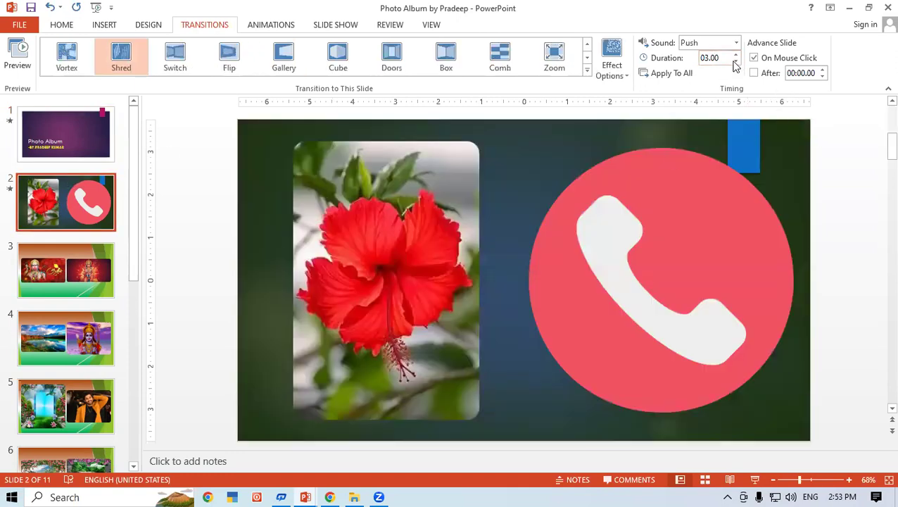
# - Lengthen slide 2's Shred transition duration to 04.00 seconds
pyautogui.click(736, 62)
pyautogui.click(736, 54)
pyautogui.click(736, 54)
pyautogui.click(735, 55)
pyautogui.click(735, 54)
pyautogui.click(735, 54)
pyautogui.click(53, 265)
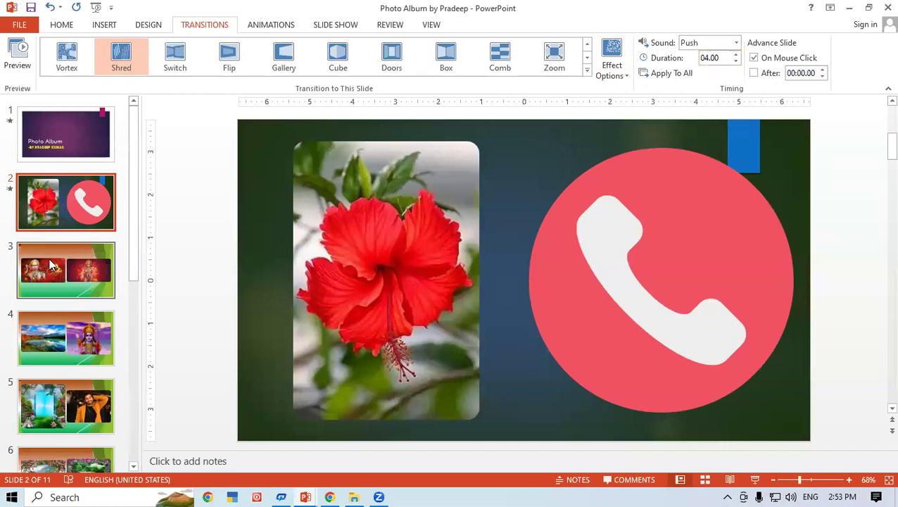
# - Give slide 3 the Laser sound and 01.25 duration, then apply these settings to all slides
pyautogui.click(736, 43)
pyautogui.click(692, 233)
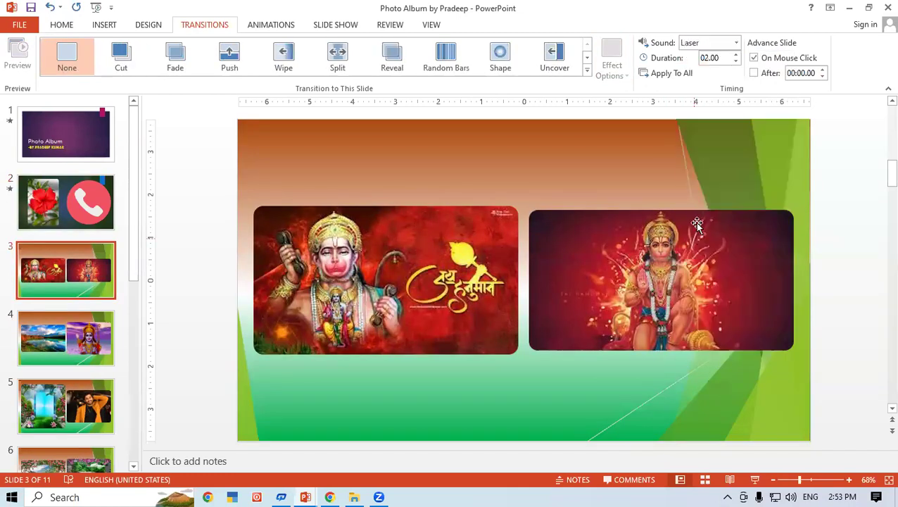
pyautogui.click(736, 61)
pyautogui.click(735, 62)
pyautogui.click(736, 61)
pyautogui.click(736, 61)
pyautogui.click(735, 61)
pyautogui.click(736, 54)
pyautogui.click(736, 54)
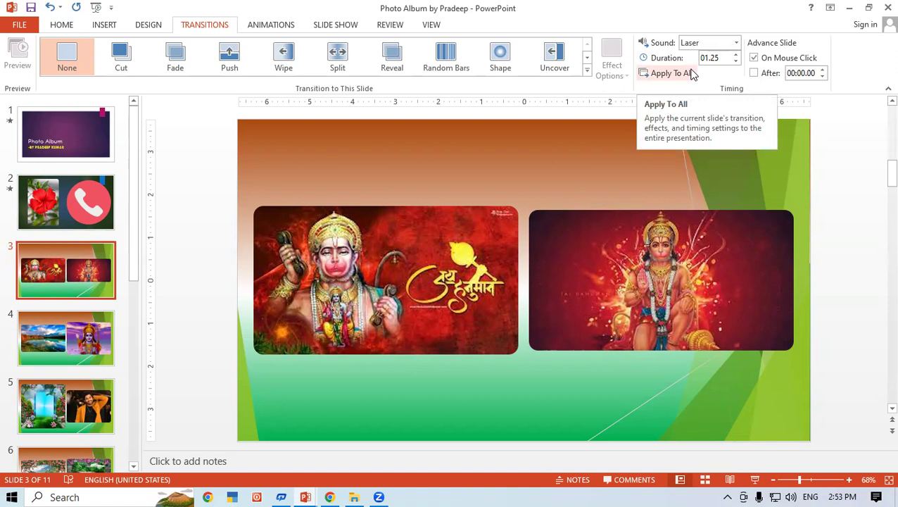
pyautogui.click(693, 74)
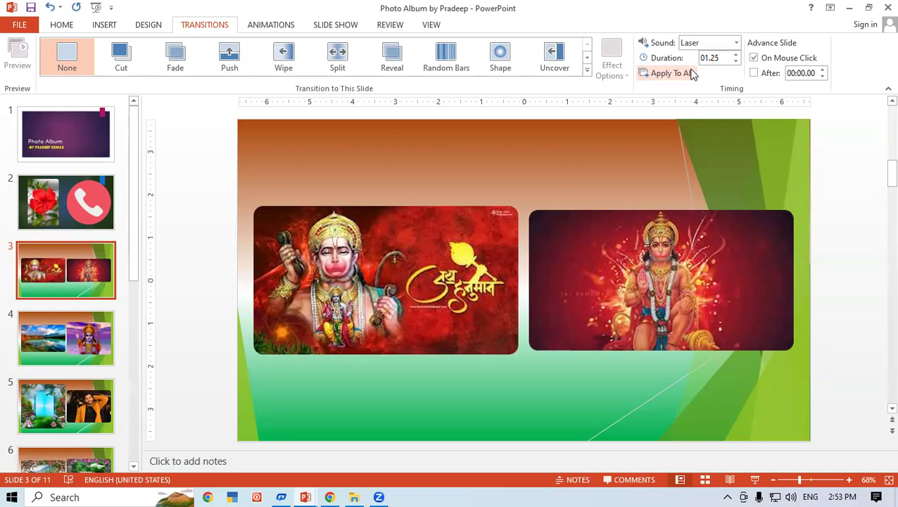
pyautogui.click(48, 144)
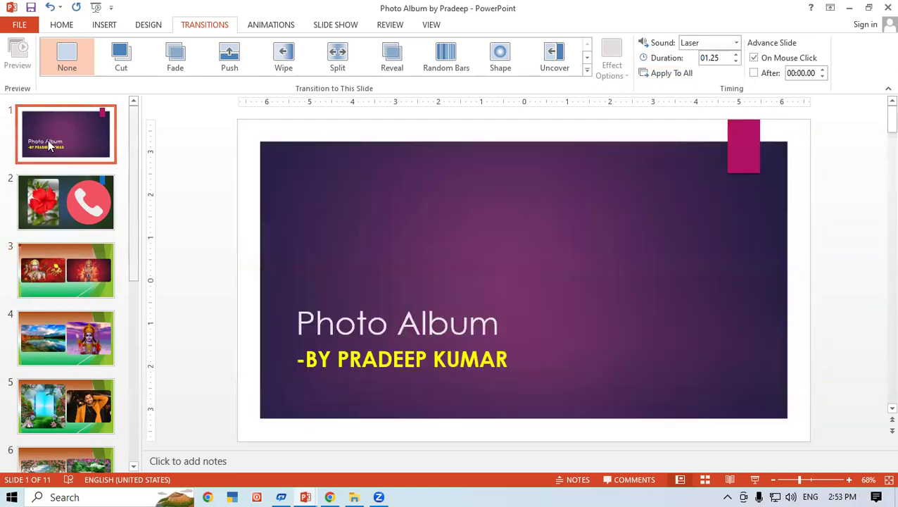
# - Switch the title slide from On Mouse Click to advancing automatically after a set time
pyautogui.press('Down')
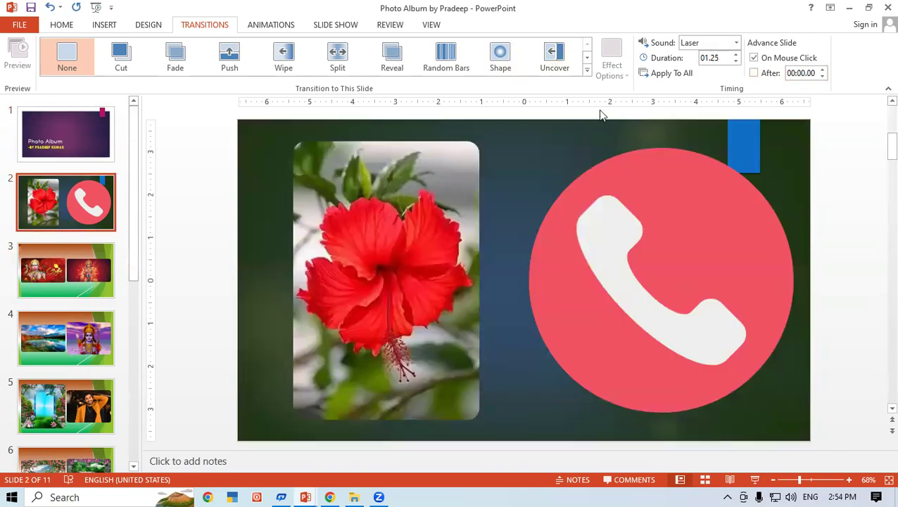
pyautogui.press('Down')
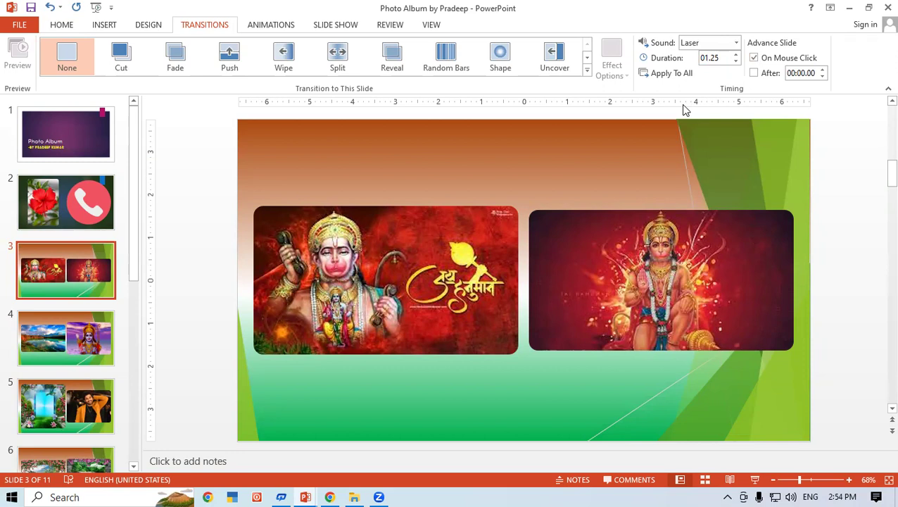
pyautogui.click(55, 145)
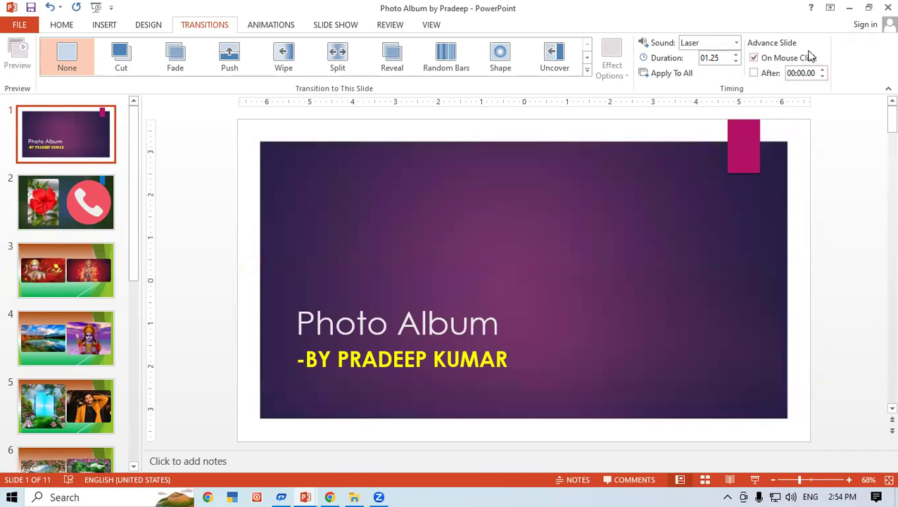
pyautogui.click(754, 59)
pyautogui.click(754, 74)
# - Raise the title slide's auto-advance time to 5 seconds
pyautogui.click(821, 69)
pyautogui.click(822, 69)
pyautogui.click(821, 69)
pyautogui.click(822, 69)
pyautogui.click(821, 69)
# - Make slide 2 advance automatically after 4 seconds instead of on click
pyautogui.click(54, 212)
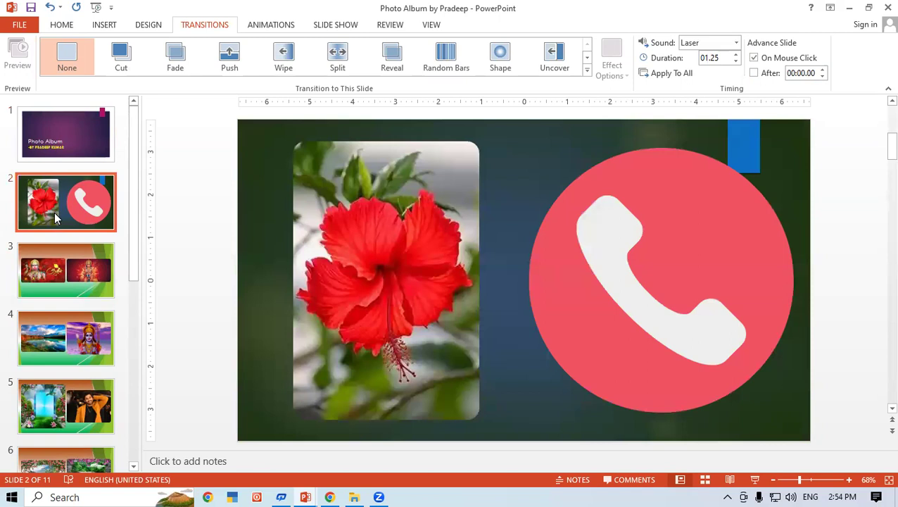
pyautogui.click(753, 58)
pyautogui.click(754, 73)
pyautogui.click(823, 70)
pyautogui.click(823, 70)
pyautogui.click(823, 69)
pyautogui.click(823, 69)
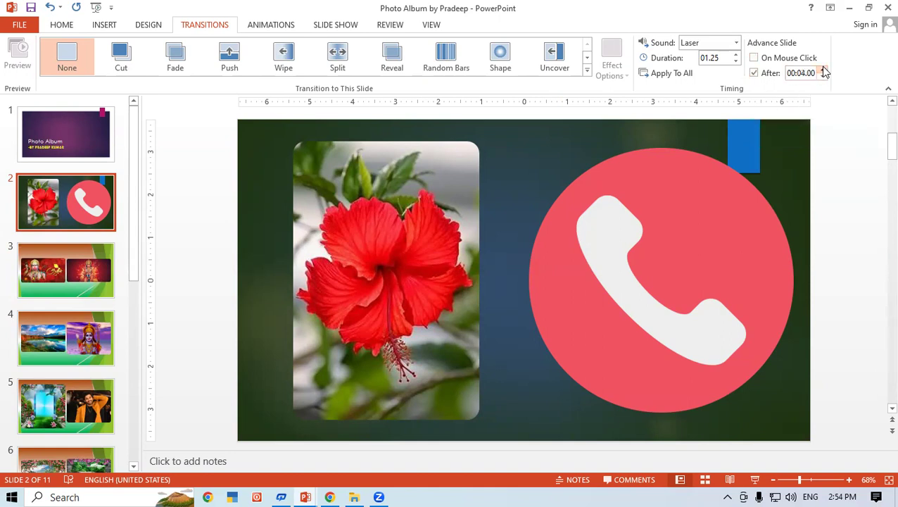
# - Make slide 3 advance automatically after 2 seconds instead of on click
pyautogui.click(63, 270)
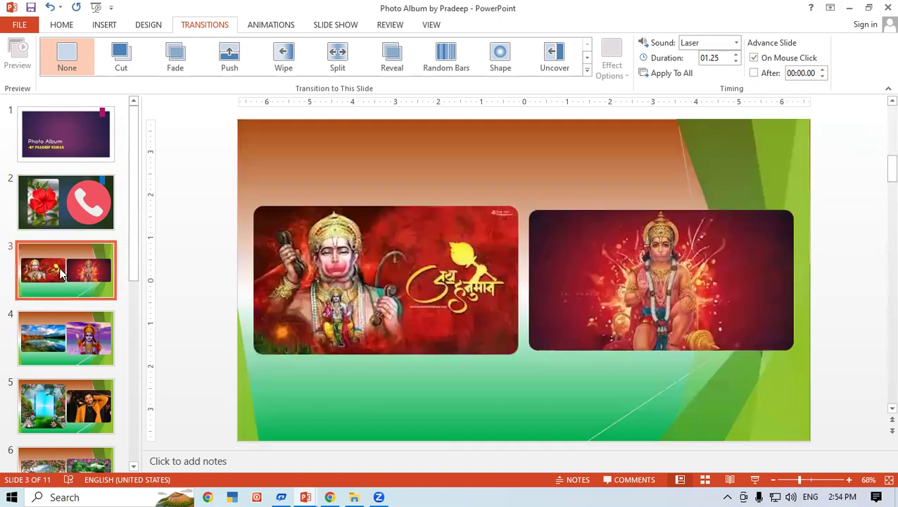
pyautogui.click(754, 57)
pyautogui.click(754, 72)
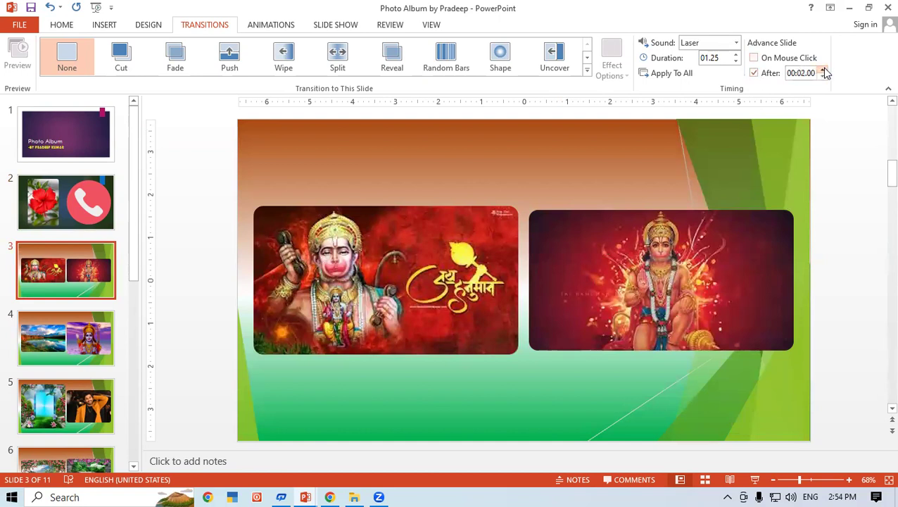
# - Make slide 4 advance automatically after 5 seconds instead of on click
pyautogui.click(49, 364)
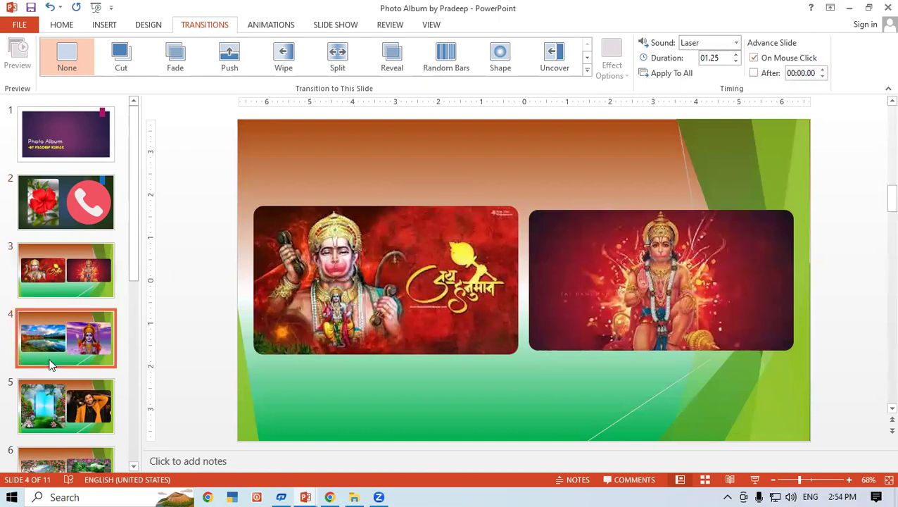
pyautogui.click(773, 60)
pyautogui.click(754, 73)
pyautogui.click(823, 69)
pyautogui.click(823, 70)
pyautogui.click(823, 69)
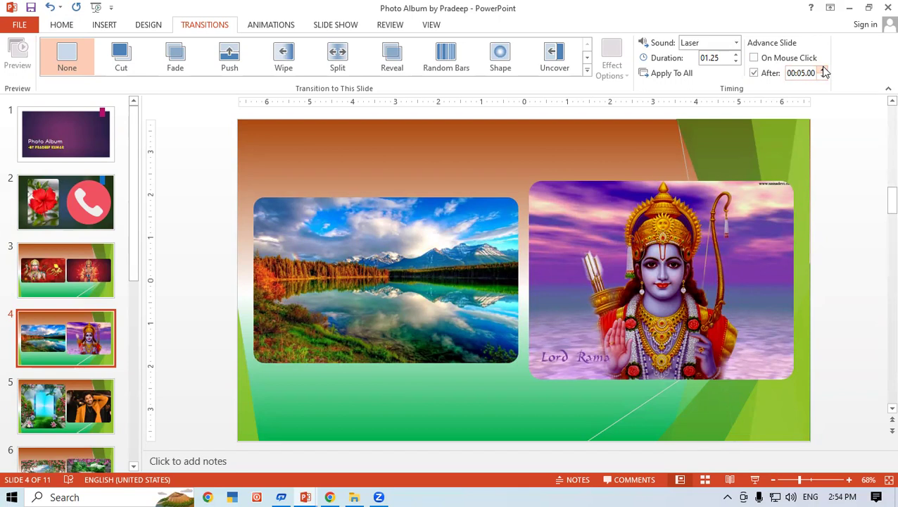
# - Make slide 5 advance automatically after 5 seconds instead of on click
pyautogui.click(65, 402)
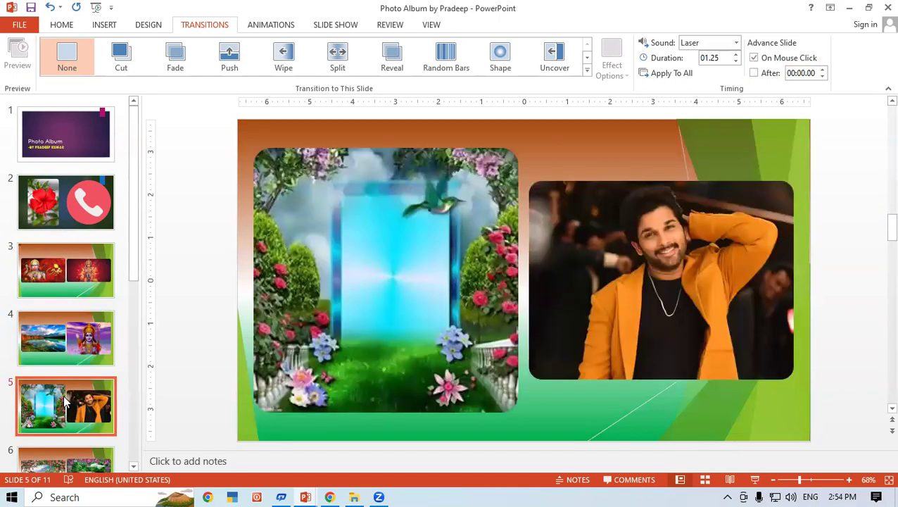
pyautogui.click(755, 58)
pyautogui.click(754, 72)
pyautogui.click(822, 70)
pyautogui.click(822, 70)
pyautogui.click(823, 69)
pyautogui.click(822, 70)
pyautogui.click(822, 69)
pyautogui.moveTo(137, 257); pyautogui.dragTo(153, 410)
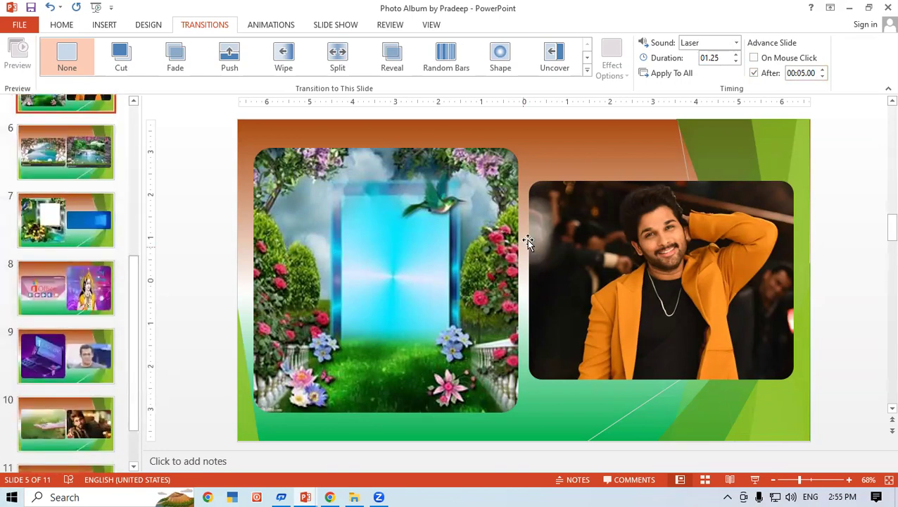
pyautogui.scroll(1, 591, 236)
pyautogui.scroll(2, 593, 237)
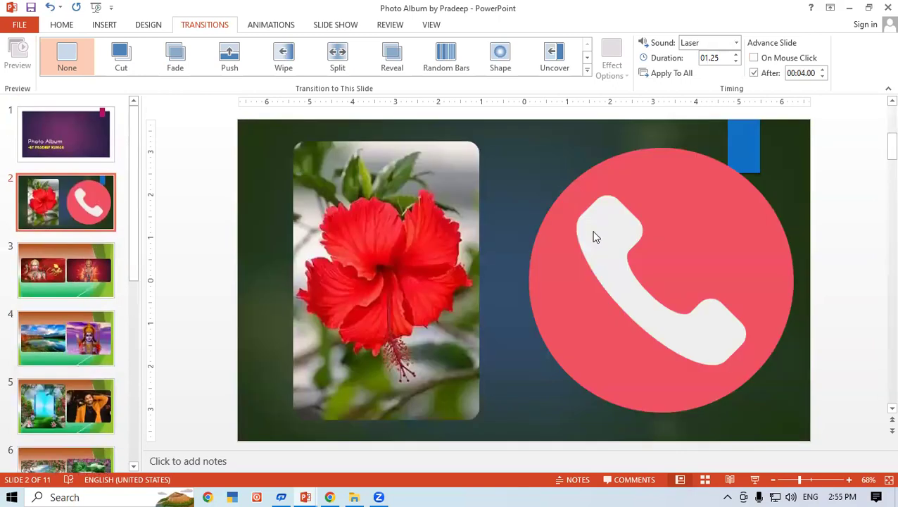
pyautogui.scroll(1, 176, 267)
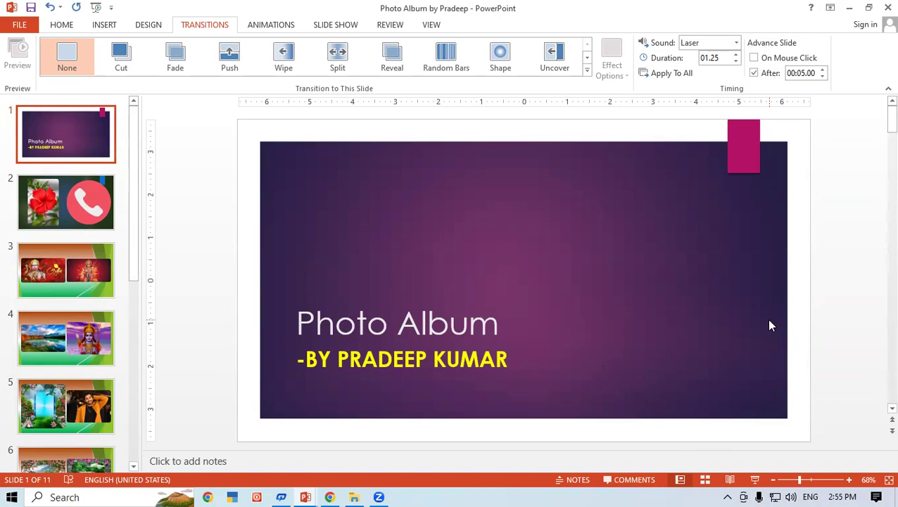
# - Play the slide show from slide 1 through the two-landscape-photo slide, then end it
pyautogui.press('F5')
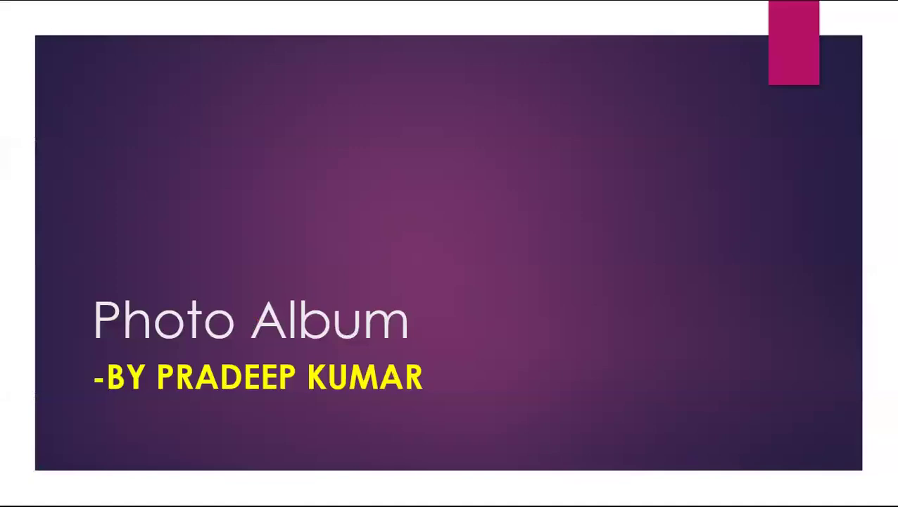
pyautogui.press('Right')
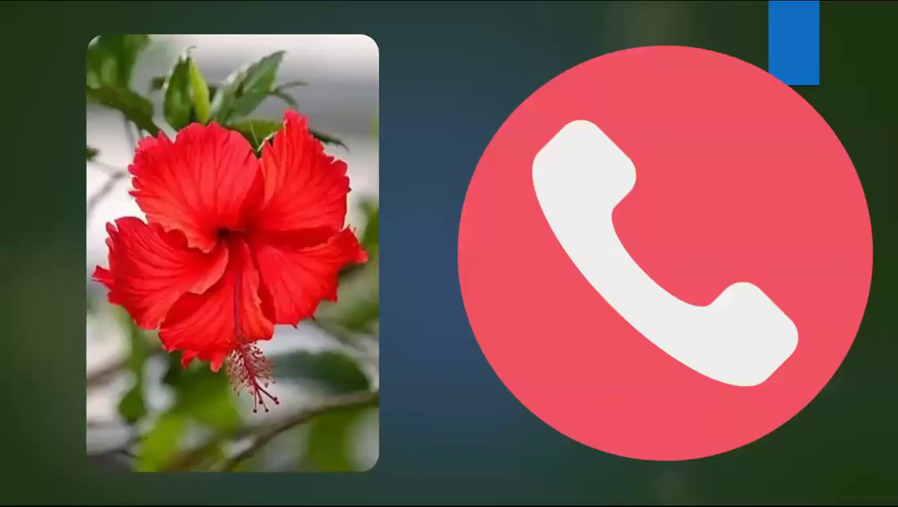
pyautogui.press('Right')
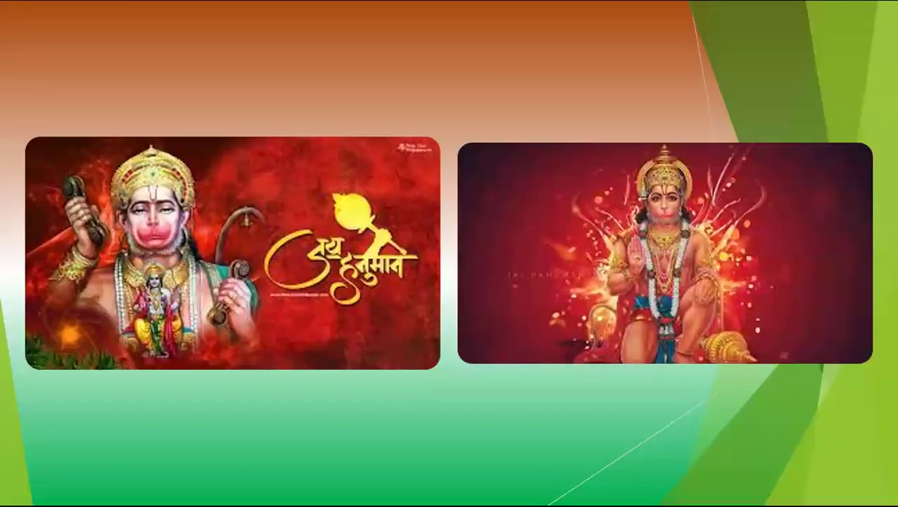
pyautogui.press('Right')
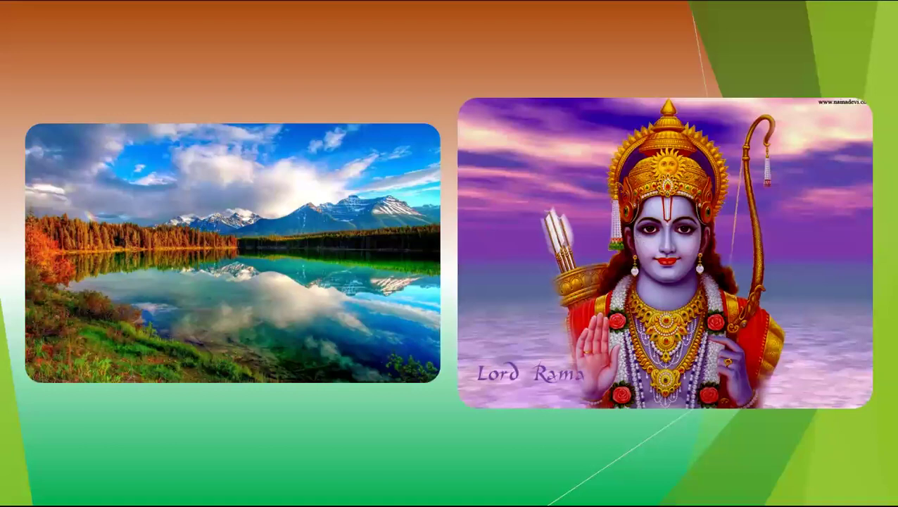
pyautogui.press('Right')
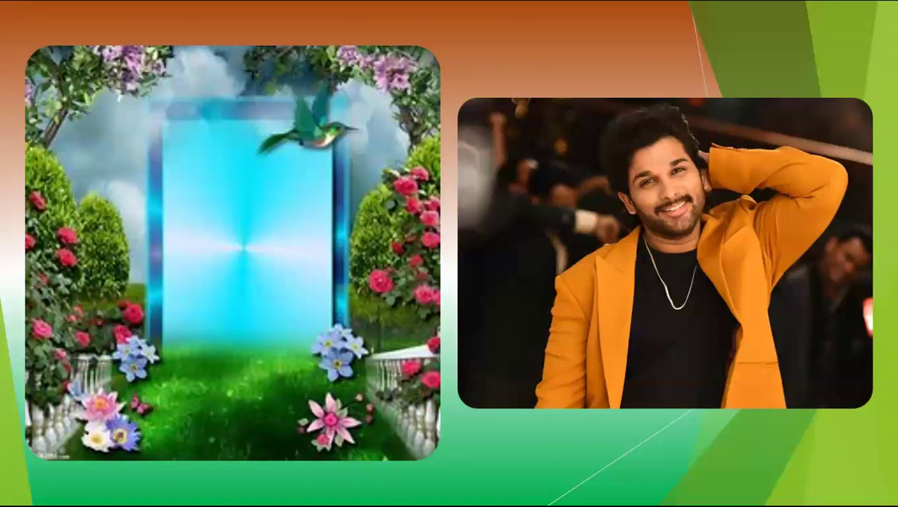
pyautogui.press('Right')
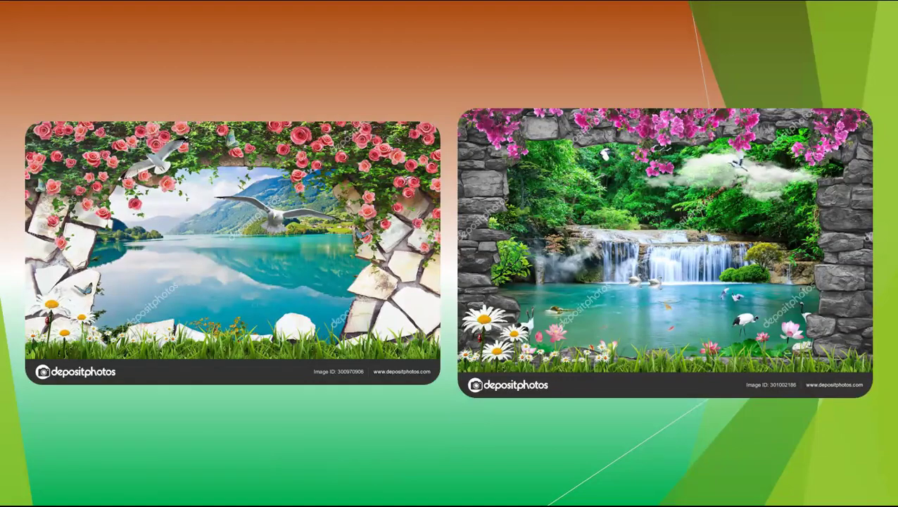
pyautogui.press('Escape')
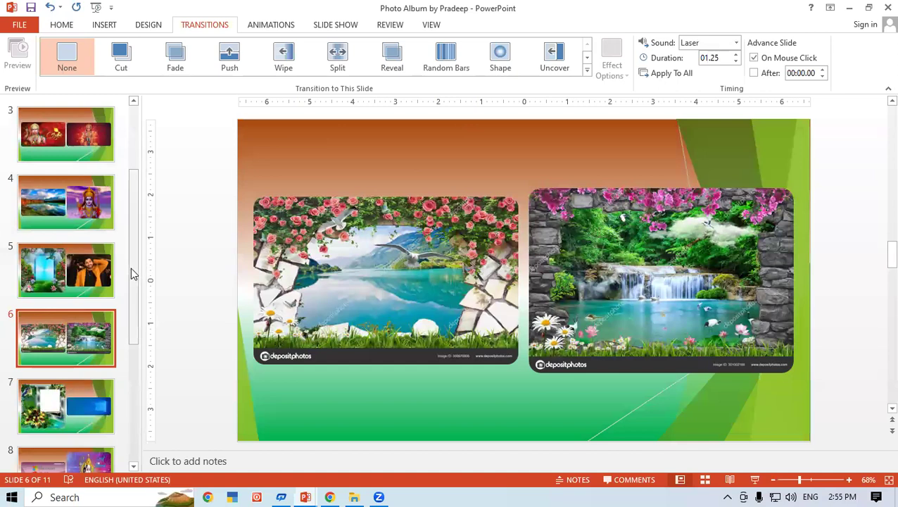
pyautogui.moveTo(133, 271); pyautogui.dragTo(130, 172)
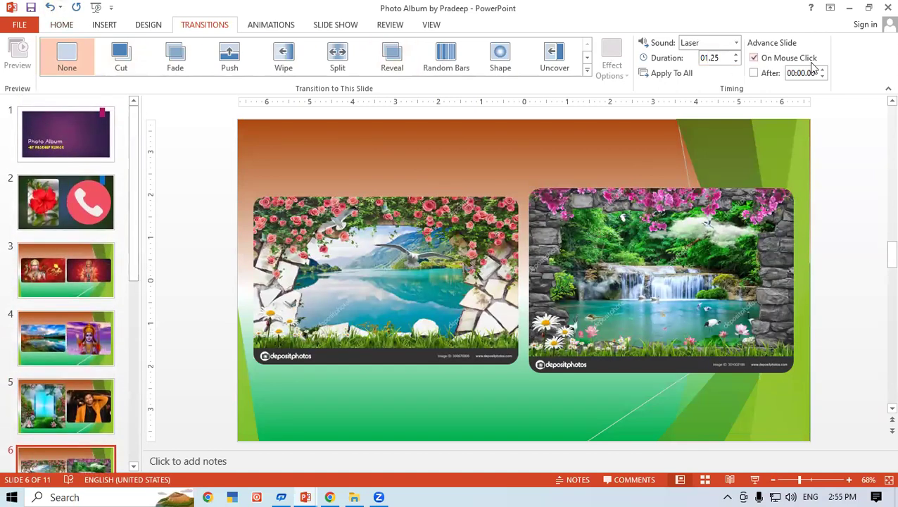